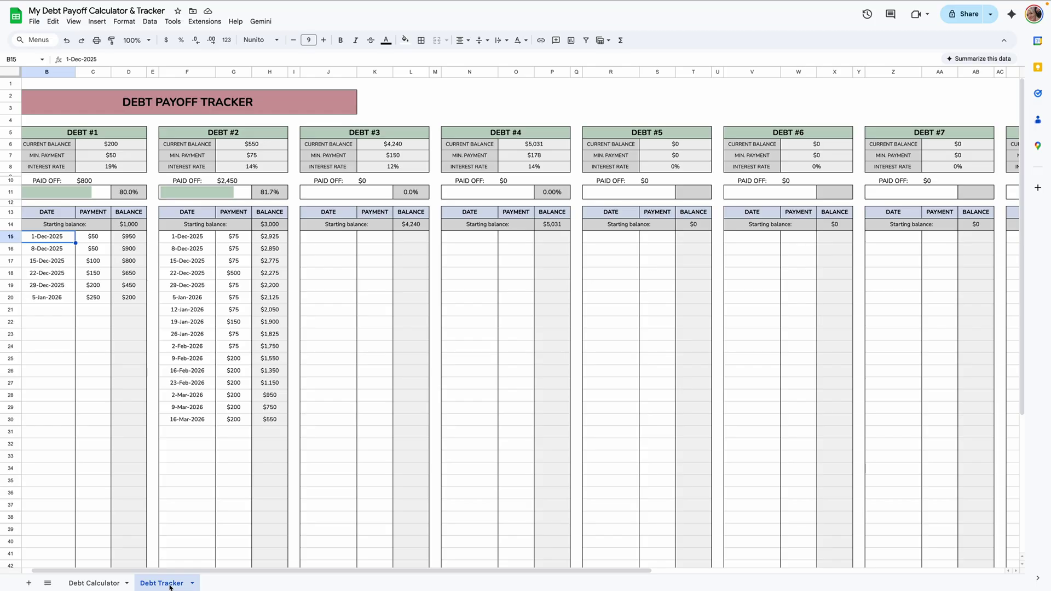
# Step: Look over the Debt Calculator sheet, then go back to the Debt Tracker sheet
pyautogui.click(95, 583)
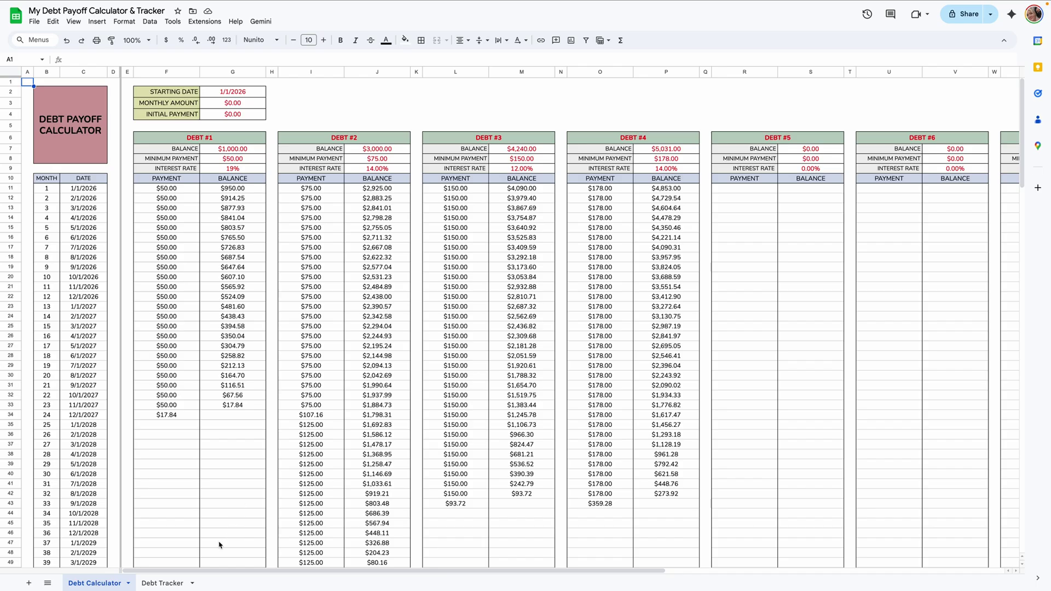
pyautogui.click(164, 583)
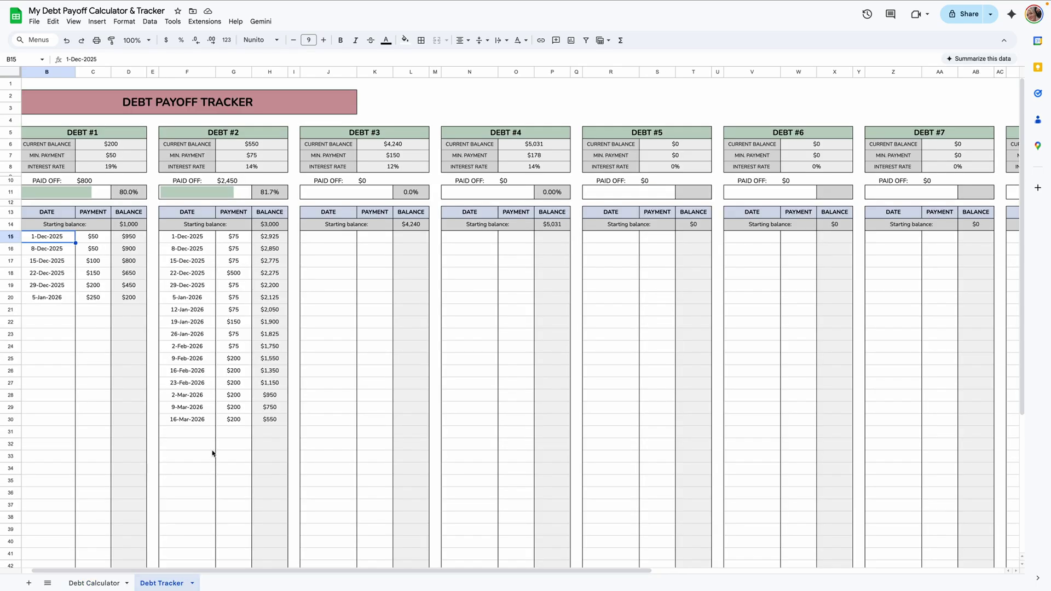
pyautogui.hscroll(-1, 213, 453)
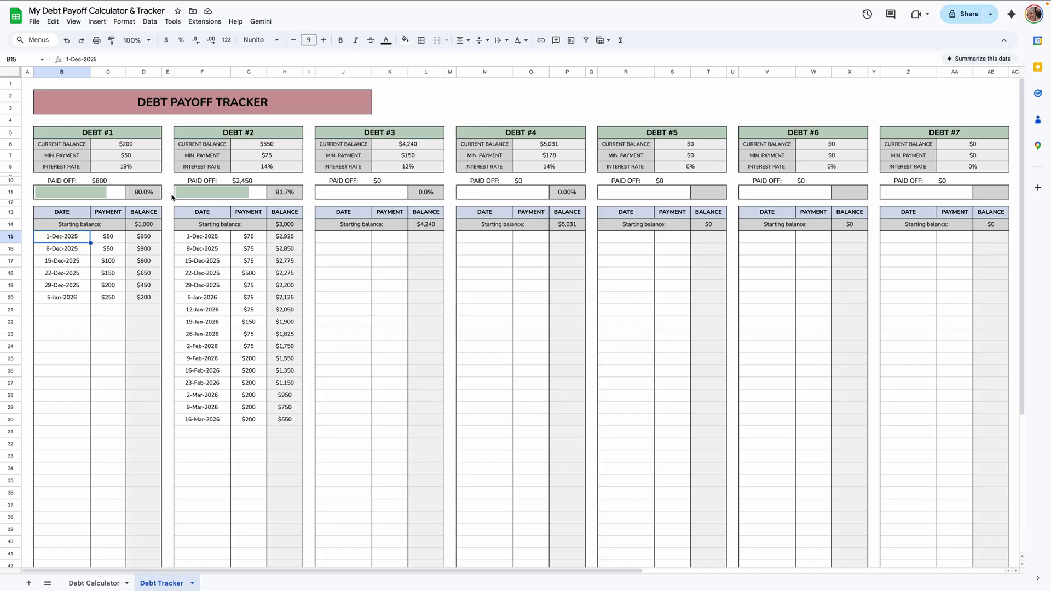
# Step: Inspect the Debt #1 heading, current balance and first payment date formulas
pyautogui.click(127, 135)
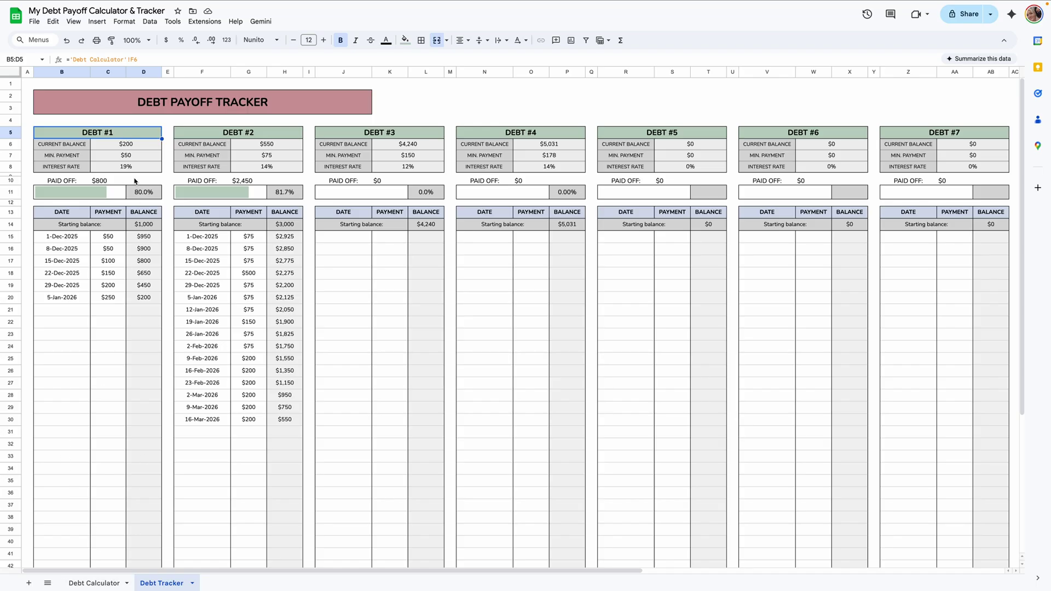
pyautogui.doubleClick(100, 133)
pyautogui.click(118, 144)
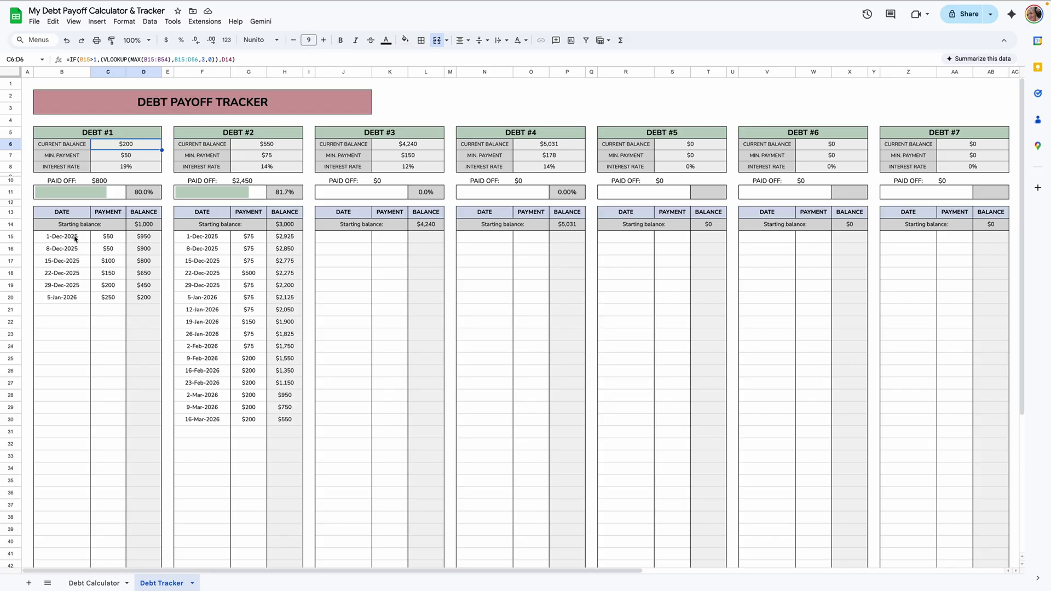
pyautogui.click(76, 238)
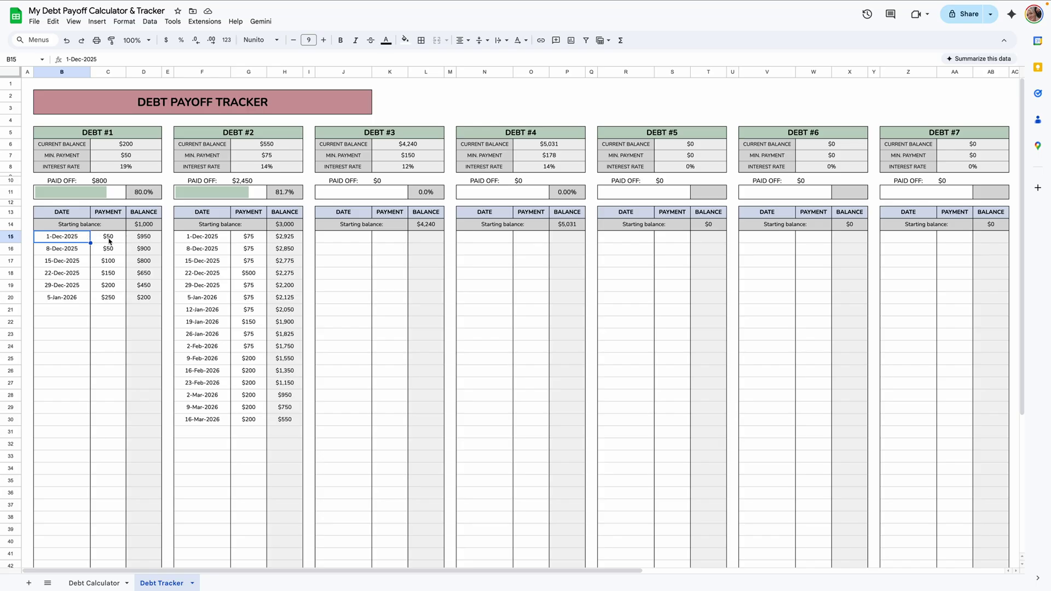
pyautogui.press('Up')
pyautogui.press('Right')
pyautogui.press('Right')
pyautogui.press('Right')
pyautogui.press('Right')
pyautogui.press('Right')
pyautogui.press('Right')
pyautogui.press('Right')
pyautogui.press('Right')
pyautogui.press('Right')
pyautogui.press('Right')
pyautogui.press('Right')
pyautogui.press('Right')
pyautogui.press('Right')
pyautogui.press('Right')
pyautogui.press('Right')
pyautogui.press('Right')
pyautogui.press('Right')
pyautogui.press('Right')
pyautogui.press('Right')
pyautogui.press('Right')
# Step: Check the Payoff Progress total starting balance, percent paid off and remaining balance formulas
pyautogui.hscroll(3, 81, 240)
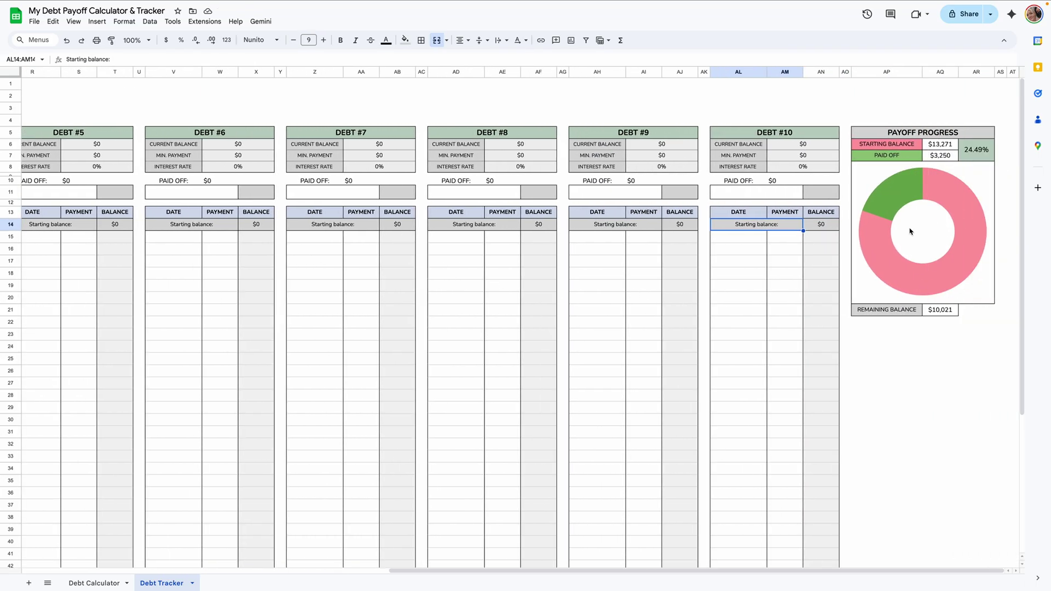
pyautogui.click(947, 145)
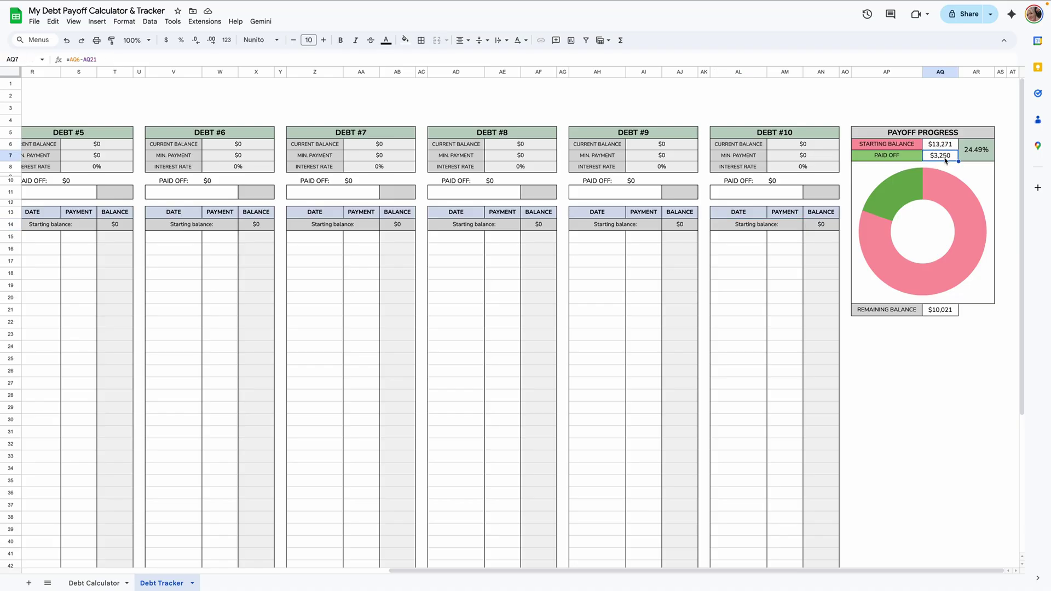
pyautogui.click(981, 149)
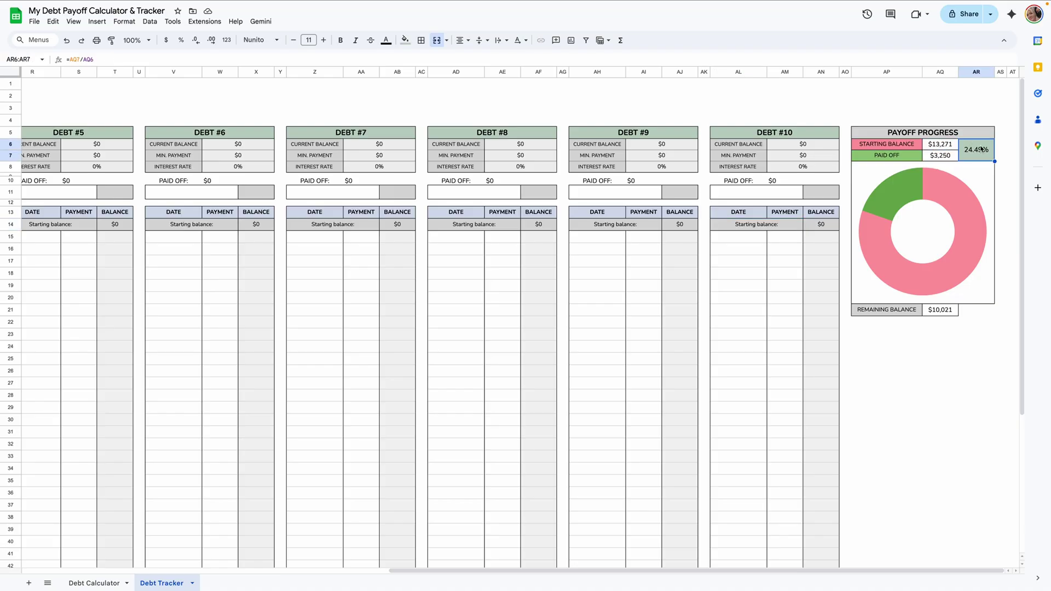
pyautogui.click(941, 310)
pyautogui.hscroll(-15, 831, 333)
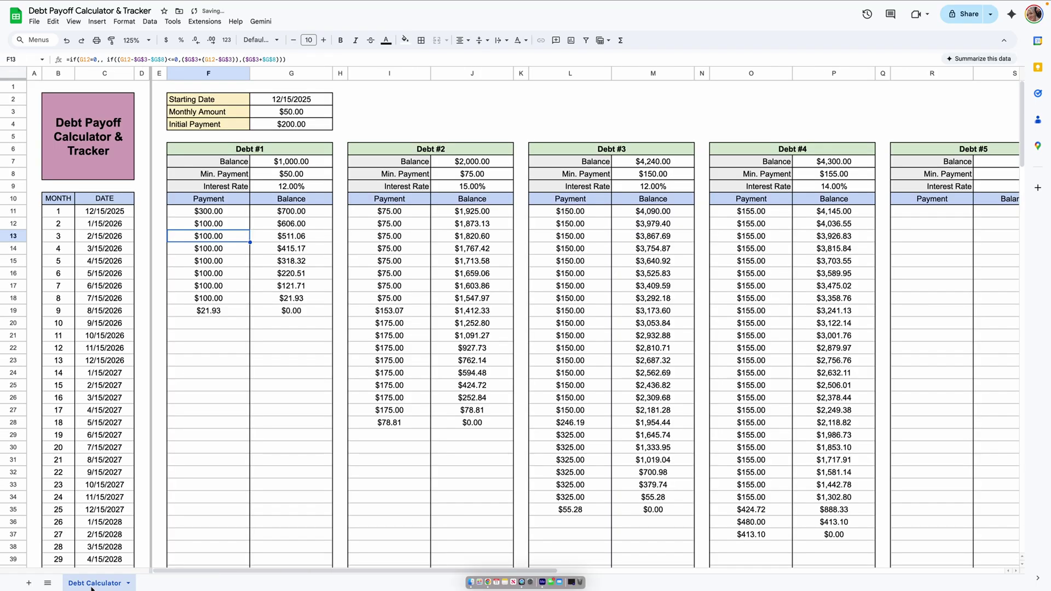
# Step: Add a new sheet named 'Debt Tracker'
pyautogui.click(29, 583)
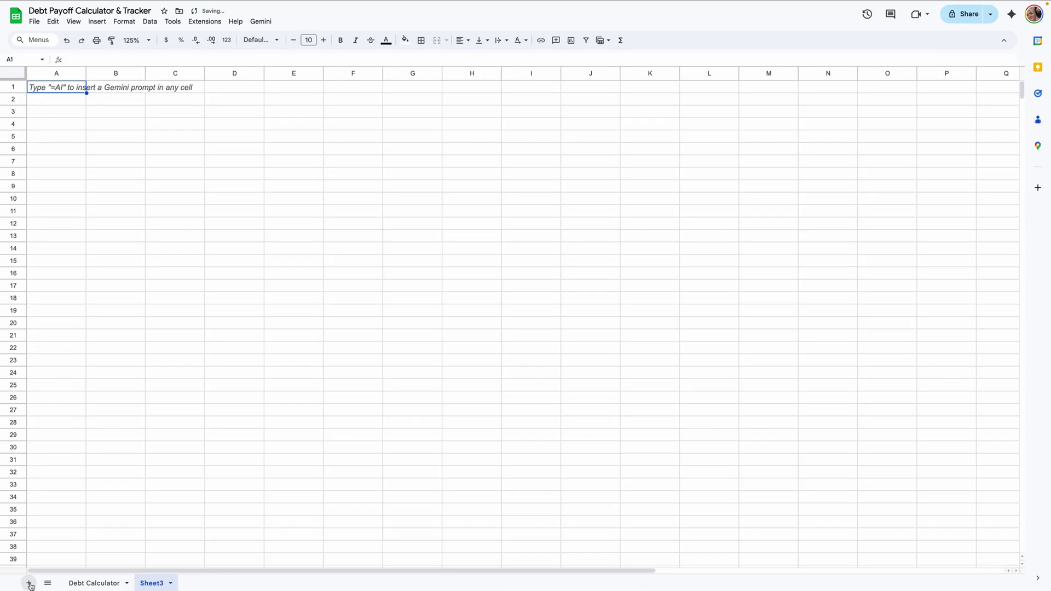
pyautogui.doubleClick(154, 584)
pyautogui.write('Debt Tracker')
pyautogui.press('Return')
# Step: Insert 20 extra columns to the right of columns G:Z, then return to A1
pyautogui.click(425, 76)
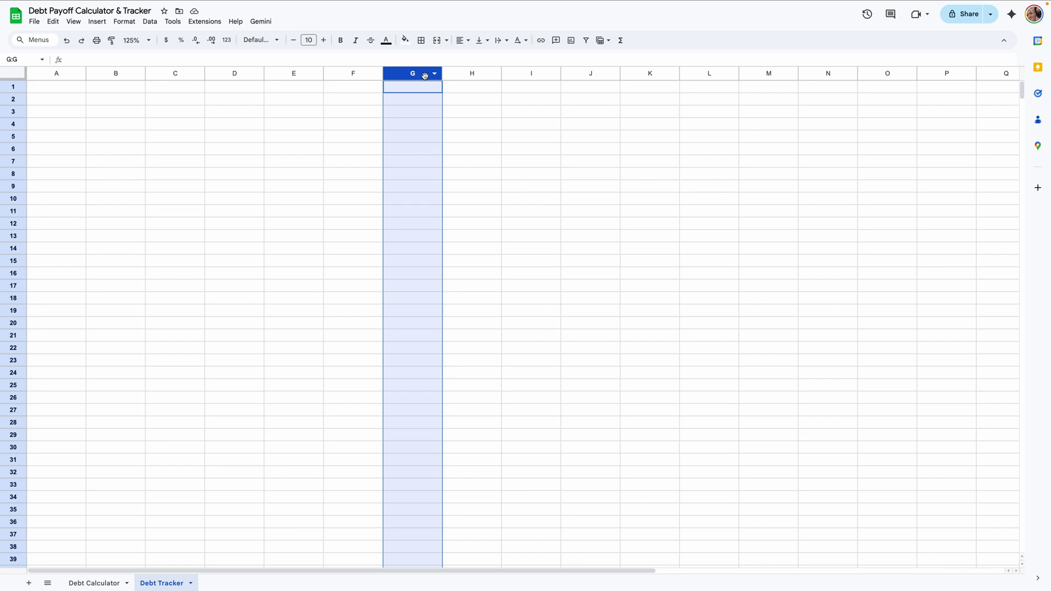
pyautogui.hotkey('ctrl', 'shift', 'Right')
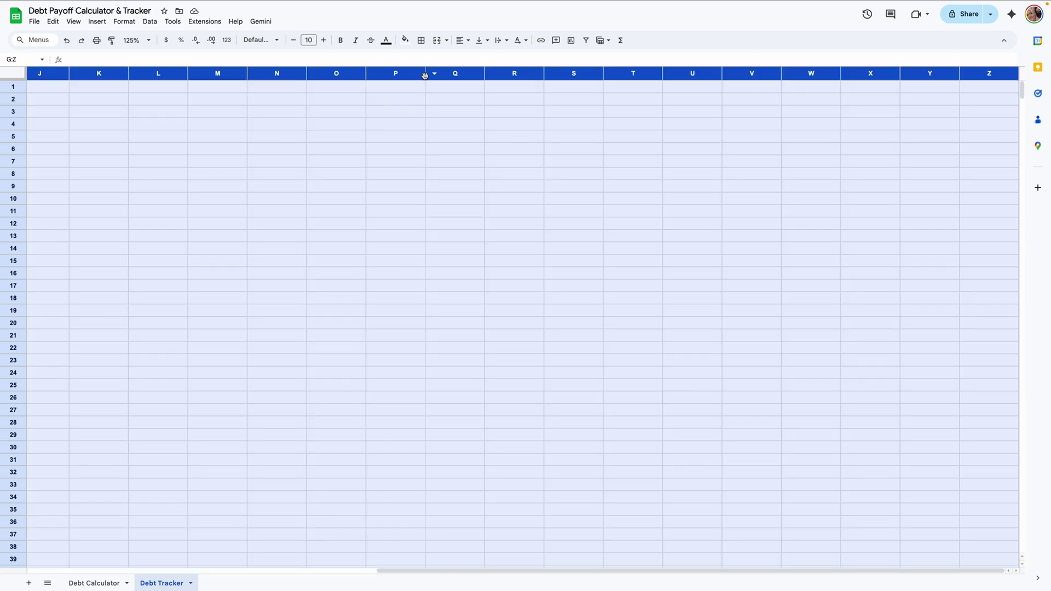
pyautogui.rightClick(437, 75)
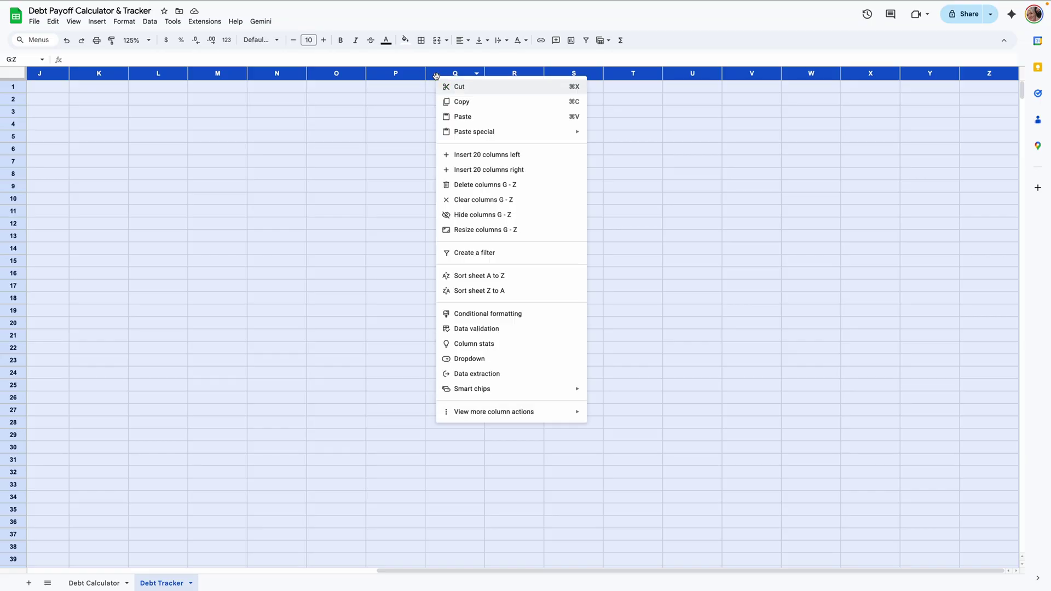
pyautogui.click(523, 175)
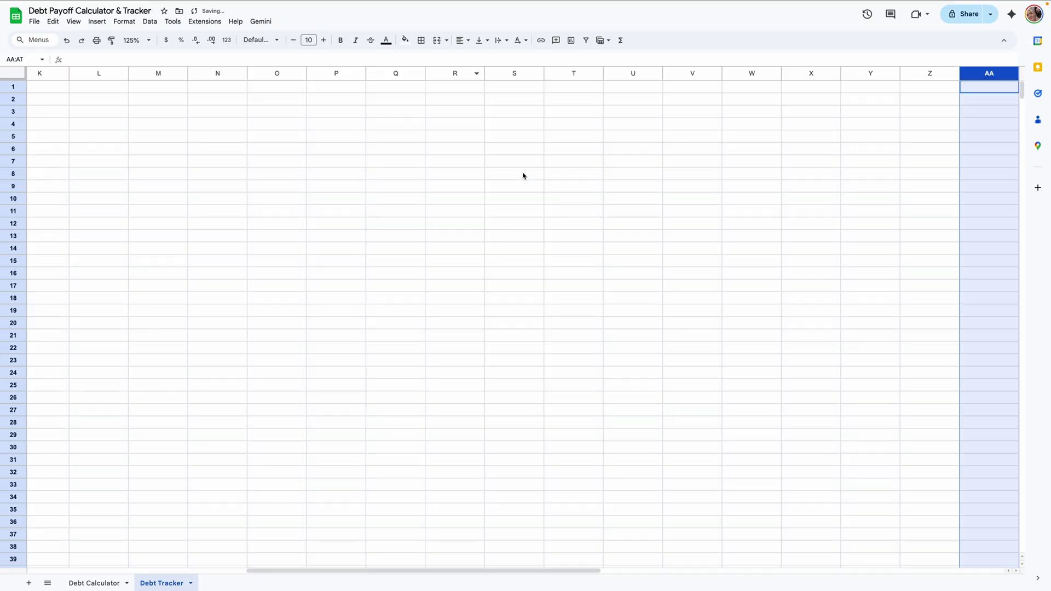
pyautogui.hotkey('ctrl', 'Home')
# Step: Select the spacer columns A, E, I, M, Q, U, Y, AC, AG, AK, AO, AS and AT
pyautogui.click(59, 73)
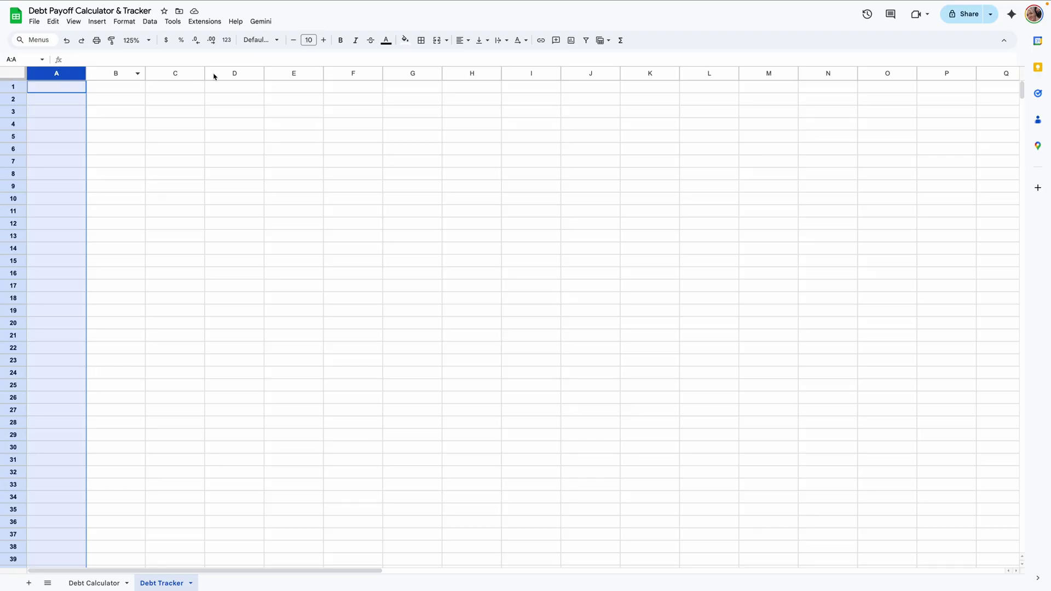
pyautogui.keyDown('ctrl'); pyautogui.click(279, 73); pyautogui.keyUp('ctrl')
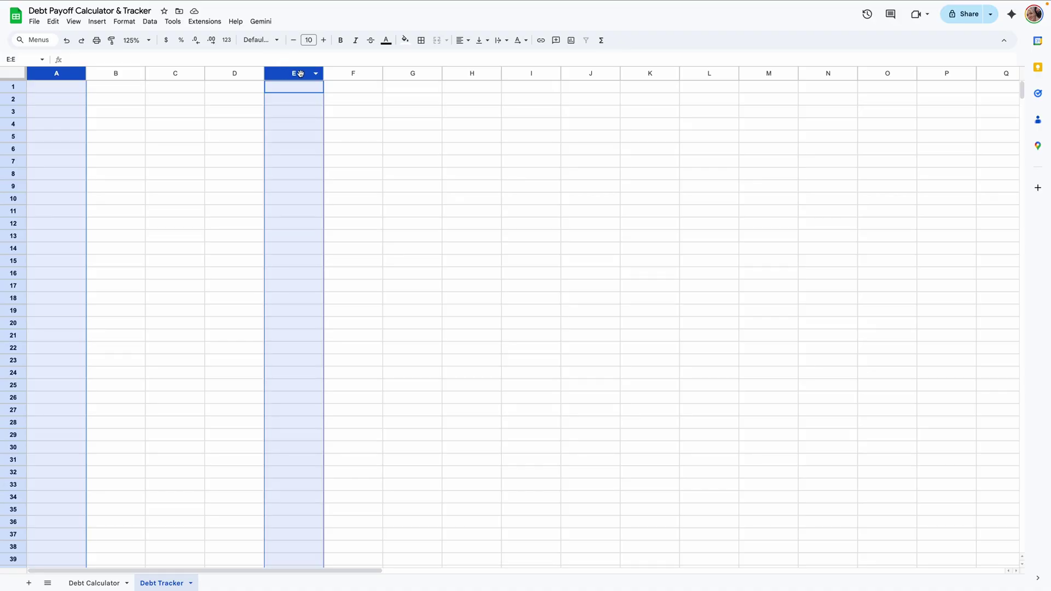
pyautogui.keyDown('ctrl'); pyautogui.click(528, 73); pyautogui.keyUp('ctrl')
pyautogui.hscroll(5, 525, 76)
pyautogui.keyDown('ctrl'); pyautogui.click(499, 73); pyautogui.keyUp('ctrl')
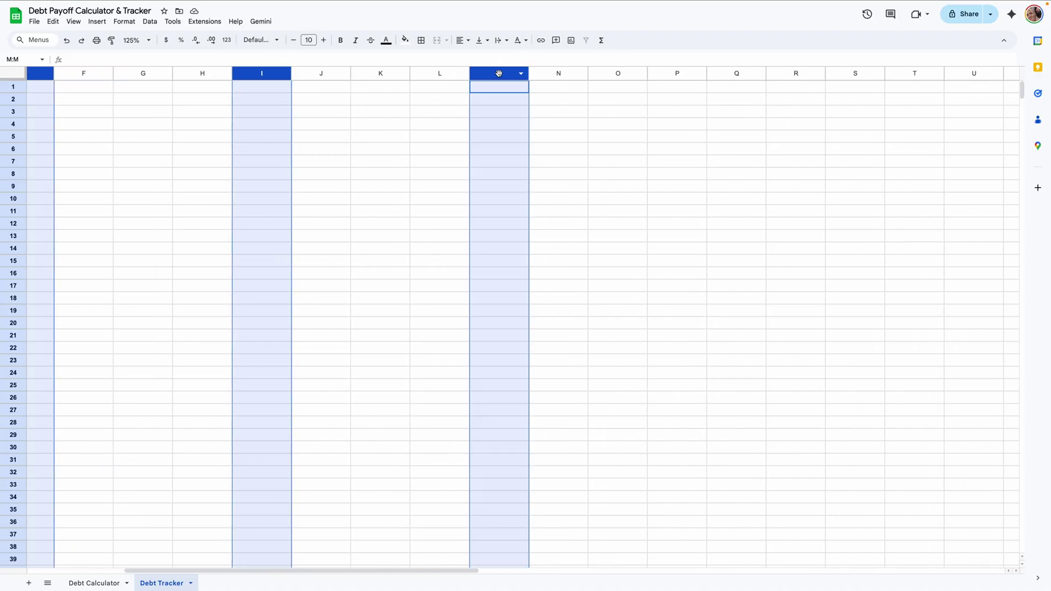
pyautogui.keyDown('ctrl'); pyautogui.click(738, 77); pyautogui.keyUp('ctrl')
pyautogui.hscroll(5, 738, 77)
pyautogui.keyDown('ctrl'); pyautogui.click(675, 71); pyautogui.keyUp('ctrl')
pyautogui.hscroll(4, 676, 71)
pyautogui.keyDown('ctrl'); pyautogui.click(647, 74); pyautogui.keyUp('ctrl')
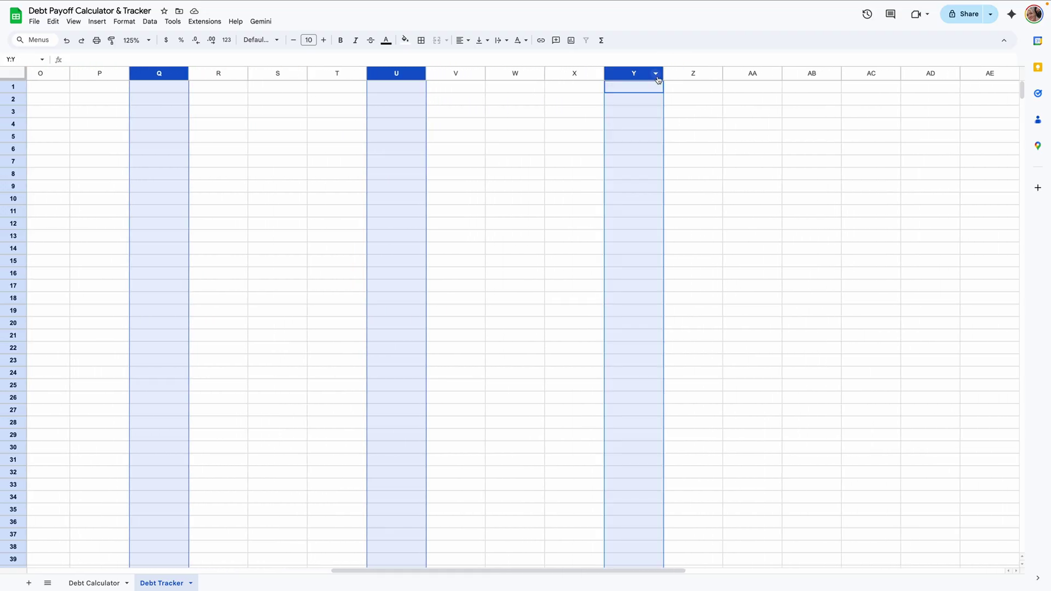
pyautogui.keyDown('ctrl'); pyautogui.click(858, 74); pyautogui.keyUp('ctrl')
pyautogui.hscroll(8, 854, 76)
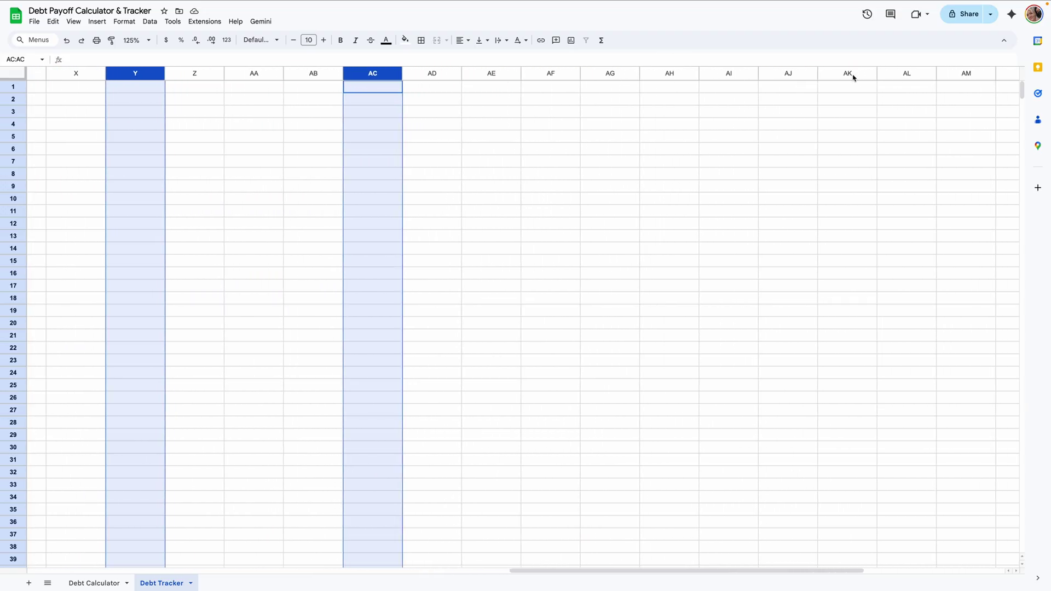
pyautogui.keyDown('ctrl'); pyautogui.click(571, 77); pyautogui.keyUp('ctrl')
pyautogui.hscroll(4, 580, 78)
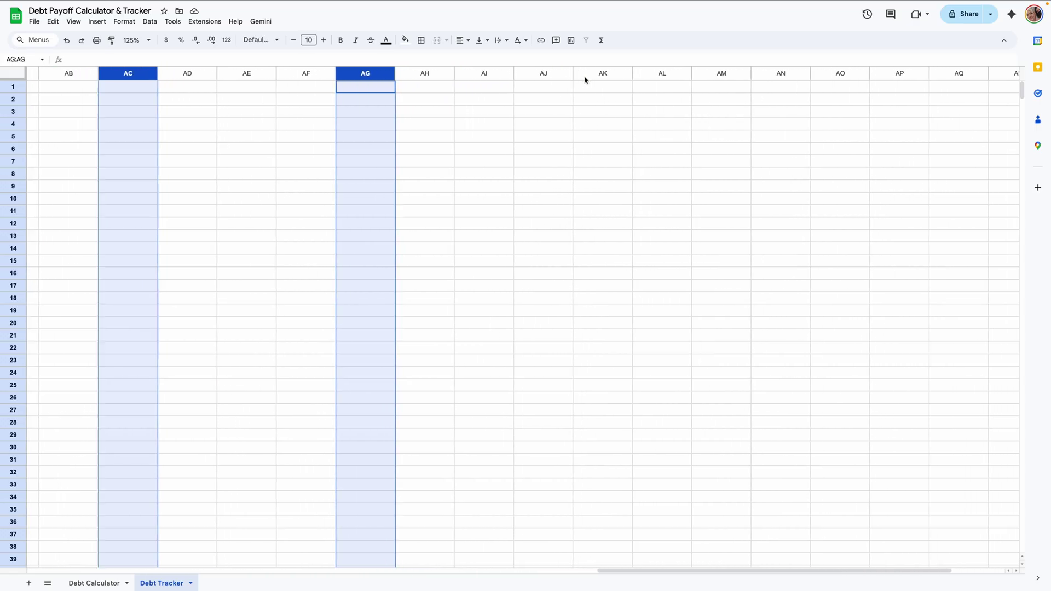
pyautogui.keyDown('ctrl'); pyautogui.click(592, 73); pyautogui.keyUp('ctrl')
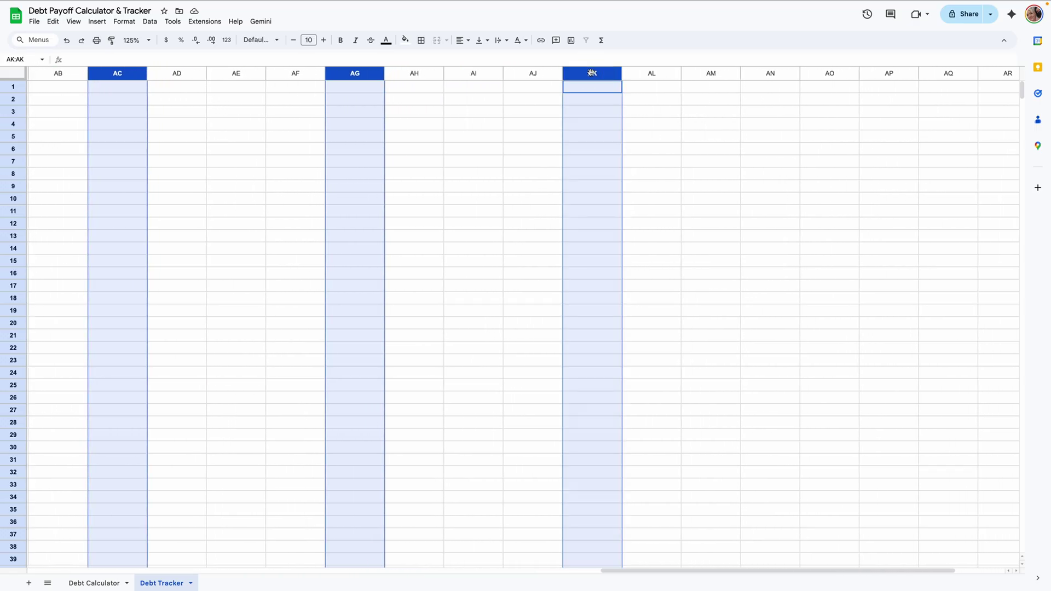
pyautogui.hscroll(2, 592, 73)
pyautogui.keyDown('ctrl'); pyautogui.click(697, 73); pyautogui.keyUp('ctrl')
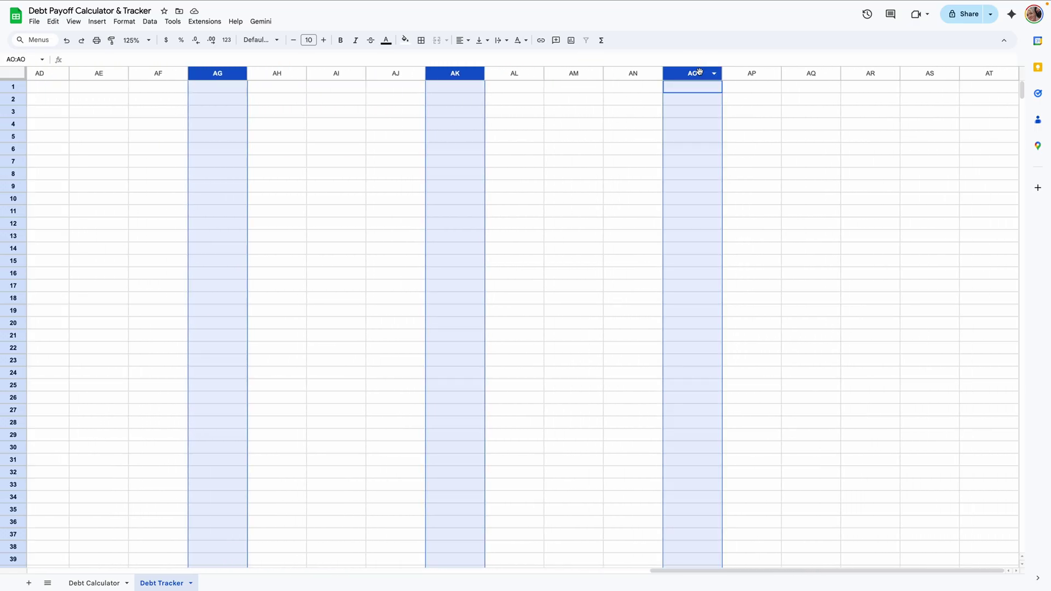
pyautogui.keyDown('ctrl'); pyautogui.click(926, 75); pyautogui.keyUp('ctrl')
pyautogui.keyDown('shift'); pyautogui.click(972, 74); pyautogui.keyUp('shift')
# Step: Resize the selected spacer columns to 25 pixels wide
pyautogui.rightClick(925, 71)
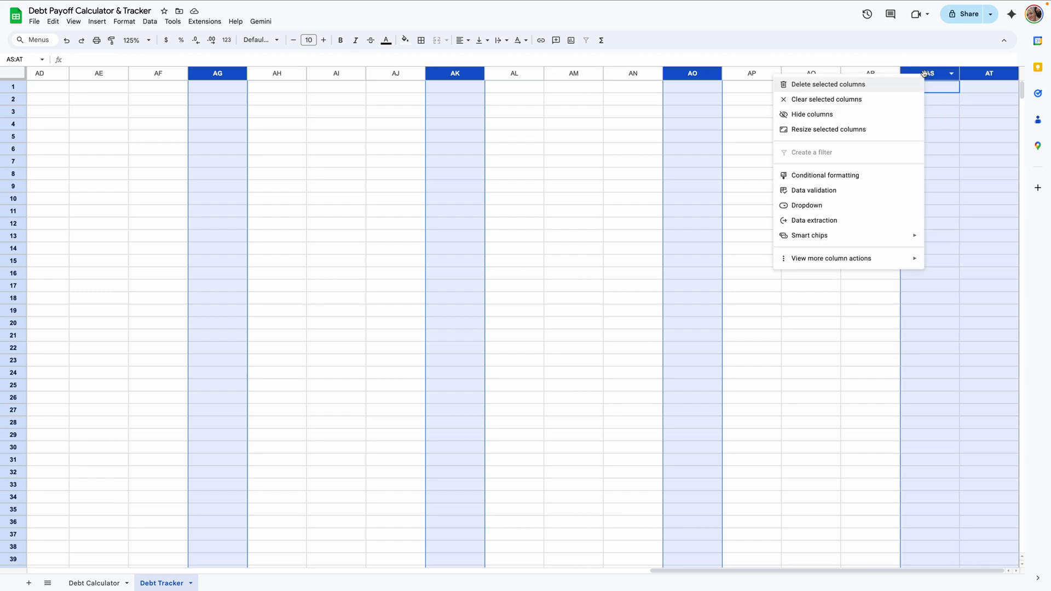
pyautogui.click(907, 129)
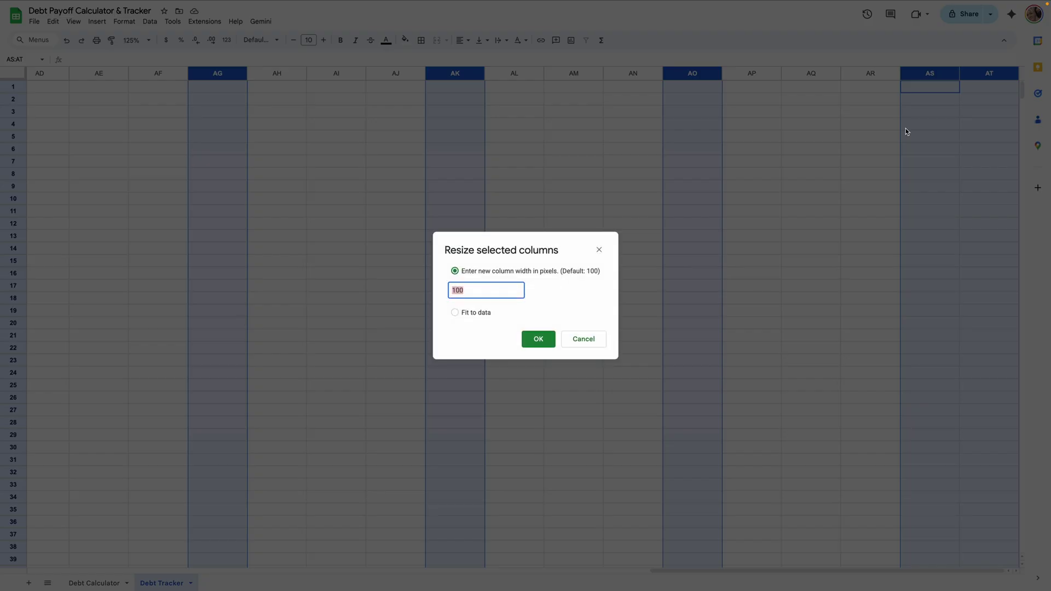
pyautogui.write('25')
pyautogui.press('Return')
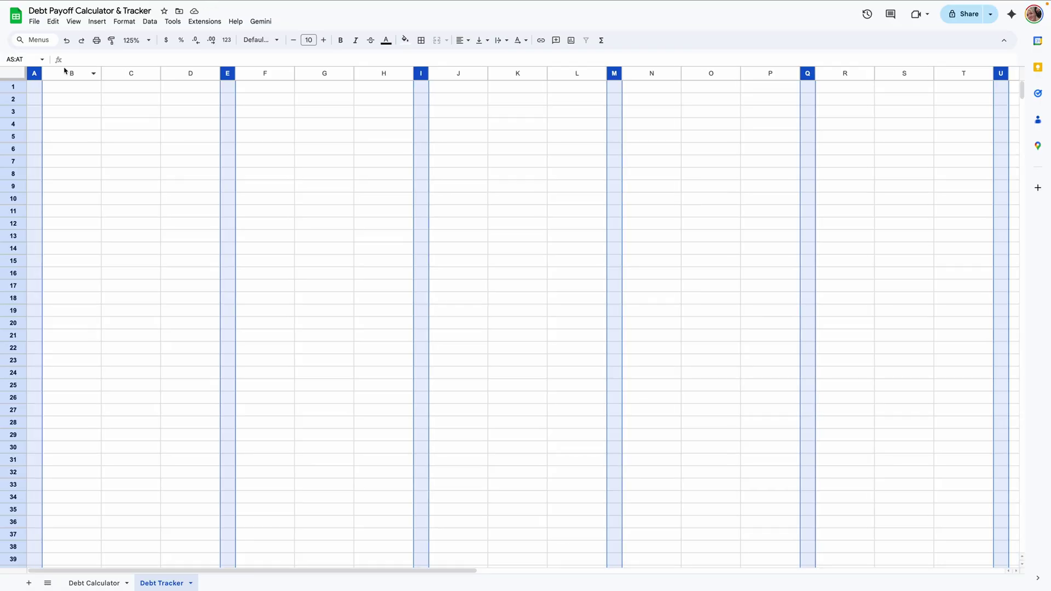
# Step: Select columns B, F, J, N, R, V, Z, AD, AH and AL together
pyautogui.click(67, 74)
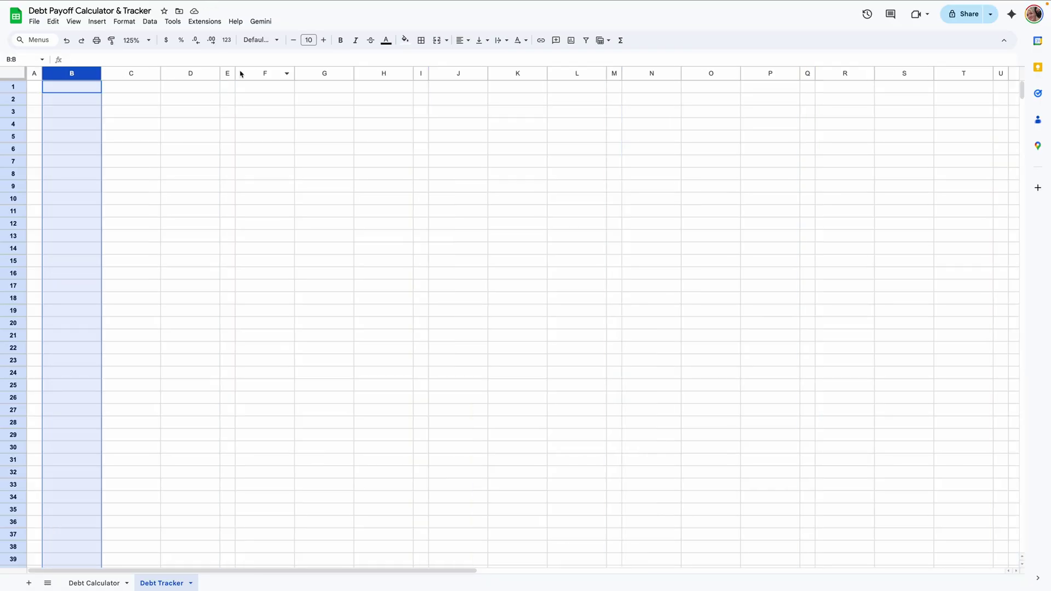
pyautogui.keyDown('ctrl'); pyautogui.click(263, 75); pyautogui.keyUp('ctrl')
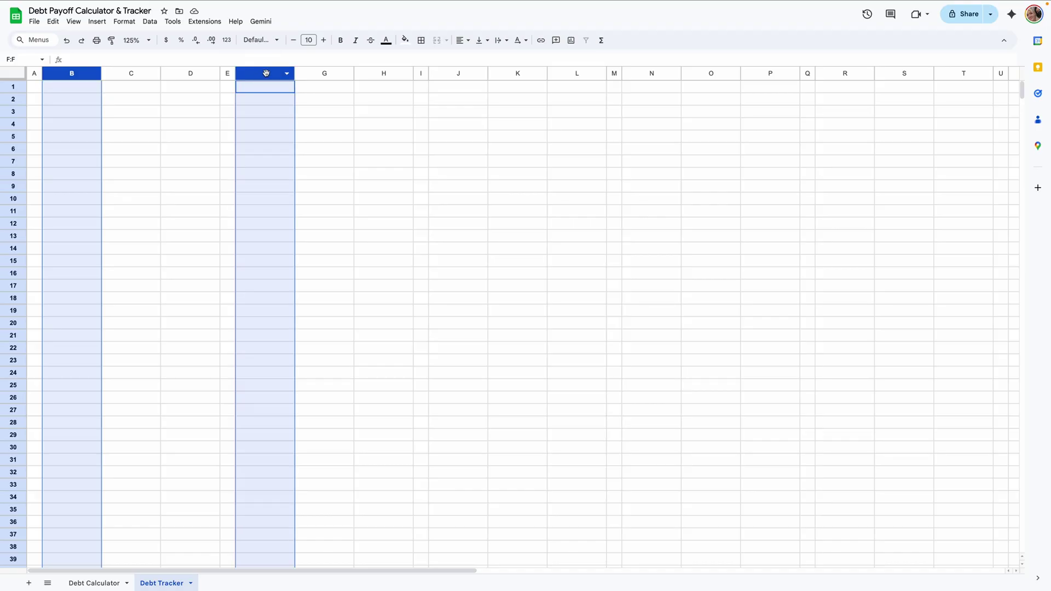
pyautogui.keyDown('ctrl'); pyautogui.click(460, 74); pyautogui.keyUp('ctrl')
pyautogui.keyDown('ctrl'); pyautogui.click(644, 73); pyautogui.keyUp('ctrl')
pyautogui.hscroll(5, 602, 74)
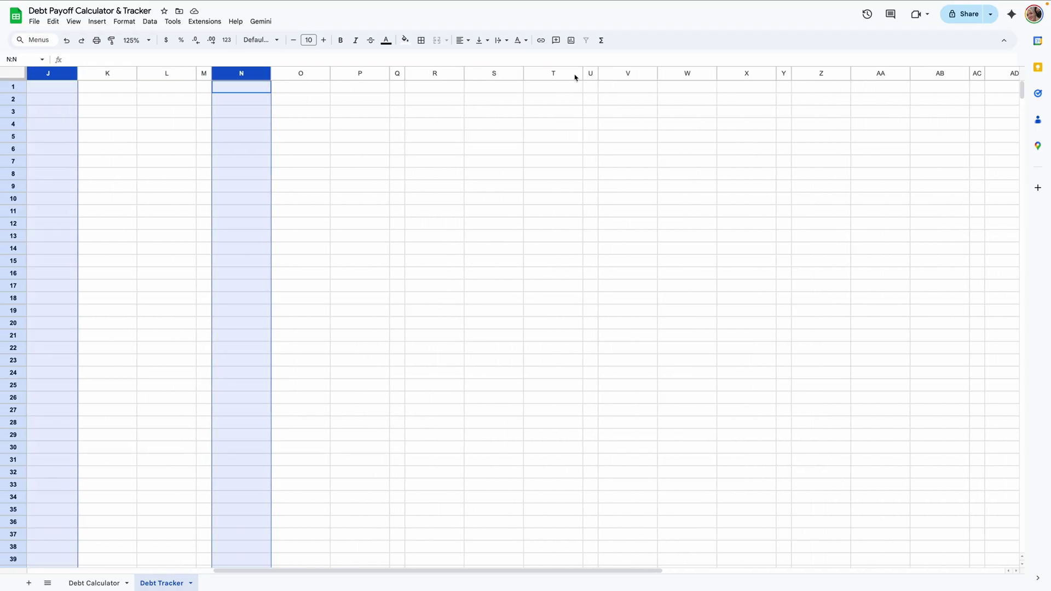
pyautogui.keyDown('ctrl'); pyautogui.click(443, 74); pyautogui.keyUp('ctrl')
pyautogui.keyDown('ctrl'); pyautogui.click(623, 74); pyautogui.keyUp('ctrl')
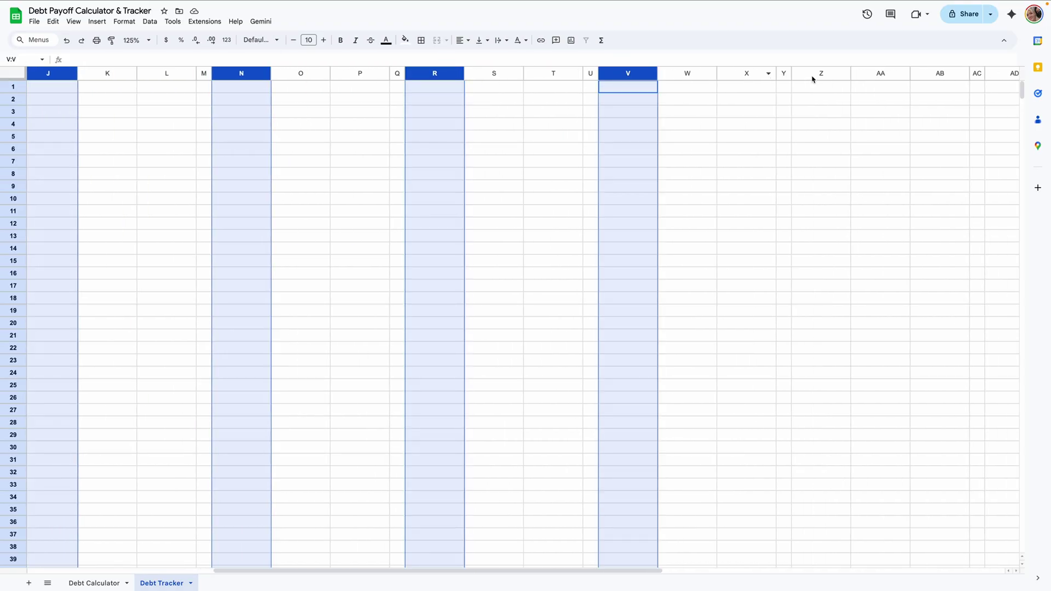
pyautogui.keyDown('ctrl'); pyautogui.click(815, 74); pyautogui.keyUp('ctrl')
pyautogui.hscroll(5, 712, 83)
pyautogui.keyDown('ctrl'); pyautogui.click(475, 75); pyautogui.keyUp('ctrl')
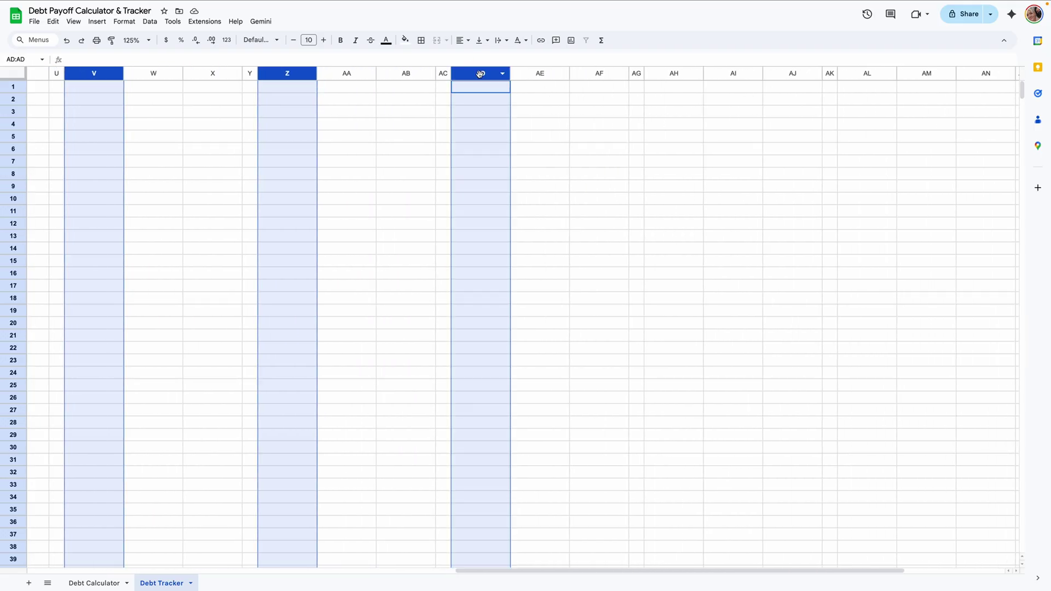
pyautogui.keyDown('ctrl'); pyautogui.click(665, 75); pyautogui.keyUp('ctrl')
pyautogui.hscroll(3, 668, 77)
pyautogui.keyDown('ctrl'); pyautogui.click(671, 77); pyautogui.keyUp('ctrl')
pyautogui.hscroll(2, 673, 80)
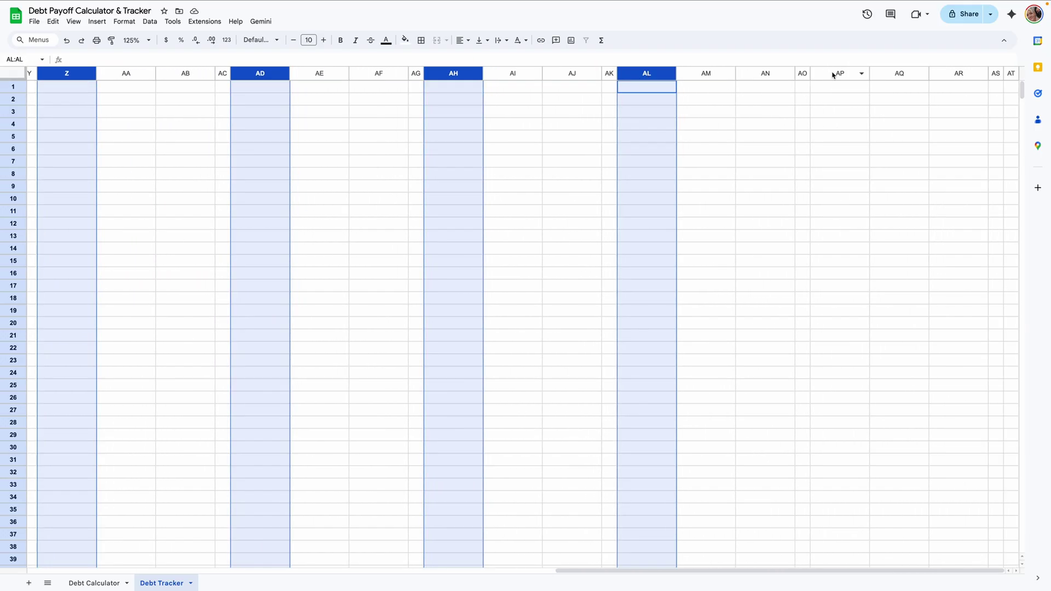
# Step: Resize the selected columns to 120 pixels wide
pyautogui.rightClick(639, 76)
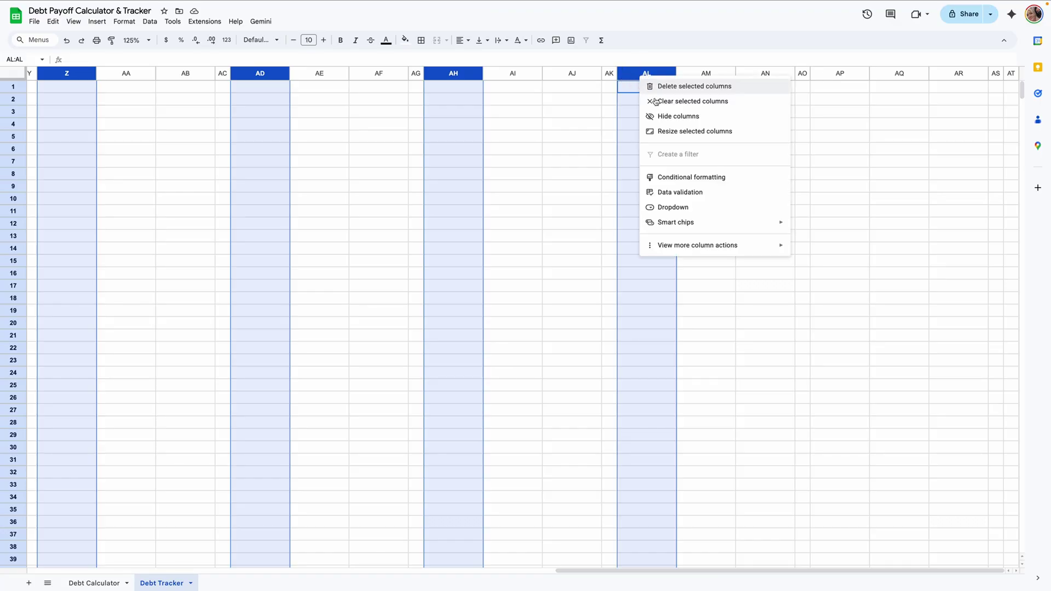
pyautogui.click(675, 133)
pyautogui.write('120')
pyautogui.press('Return')
# Step: Set column AP to 120 pixels wide as well
pyautogui.click(838, 75)
pyautogui.rightClick(838, 75)
pyautogui.click(869, 232)
pyautogui.write('120')
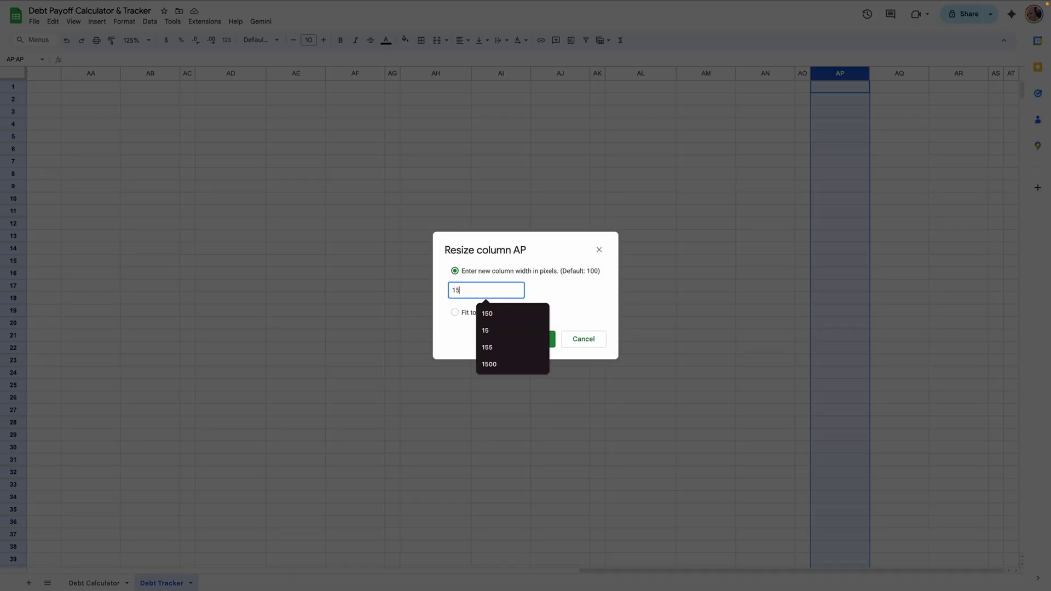
pyautogui.press('Return')
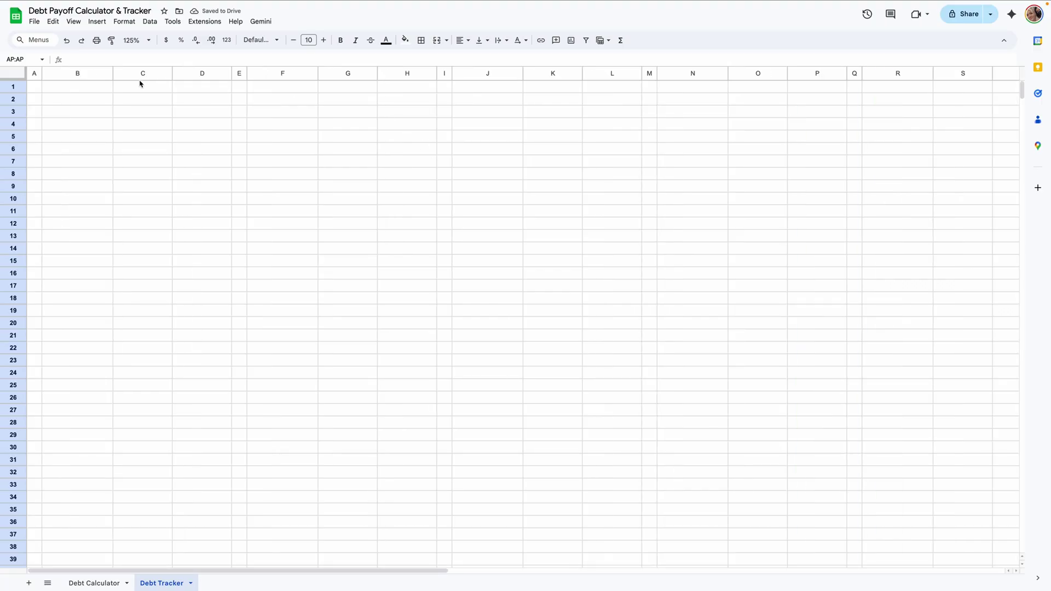
# Step: Select the column pairs C:D, G:H, K:L, O:P, S:T, W:X, AA:AB, AE:AF, AM:AN and AQ:AR
pyautogui.click(143, 75)
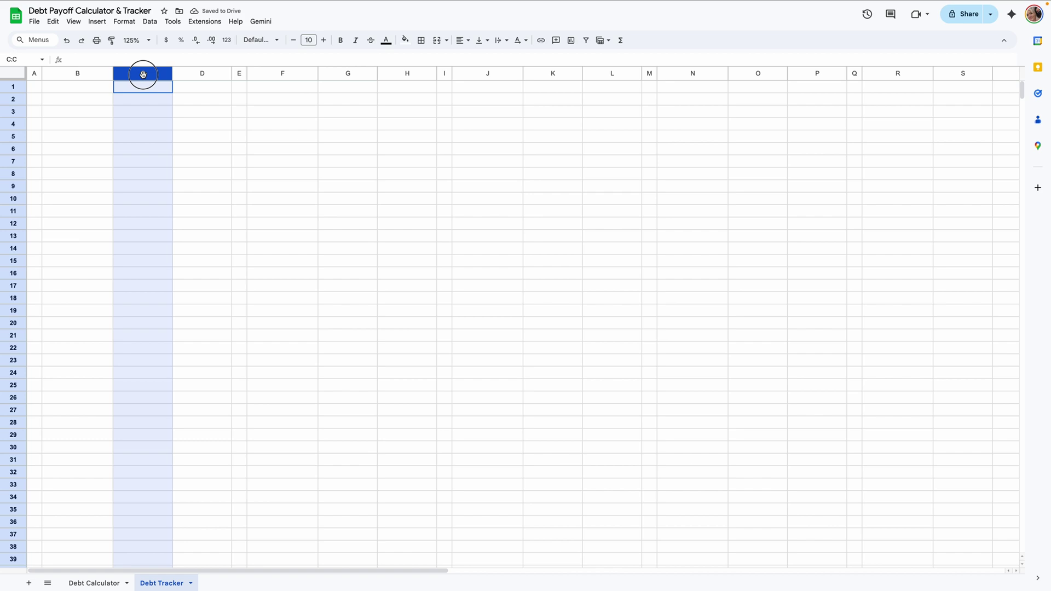
pyautogui.moveTo(143, 75); pyautogui.dragTo(188, 72)
pyautogui.moveTo(356, 75); pyautogui.dragTo(441, 78)
pyautogui.moveTo(559, 75); pyautogui.dragTo(615, 77)
pyautogui.moveTo(783, 75); pyautogui.dragTo(805, 74)
pyautogui.hscroll(10, 816, 74)
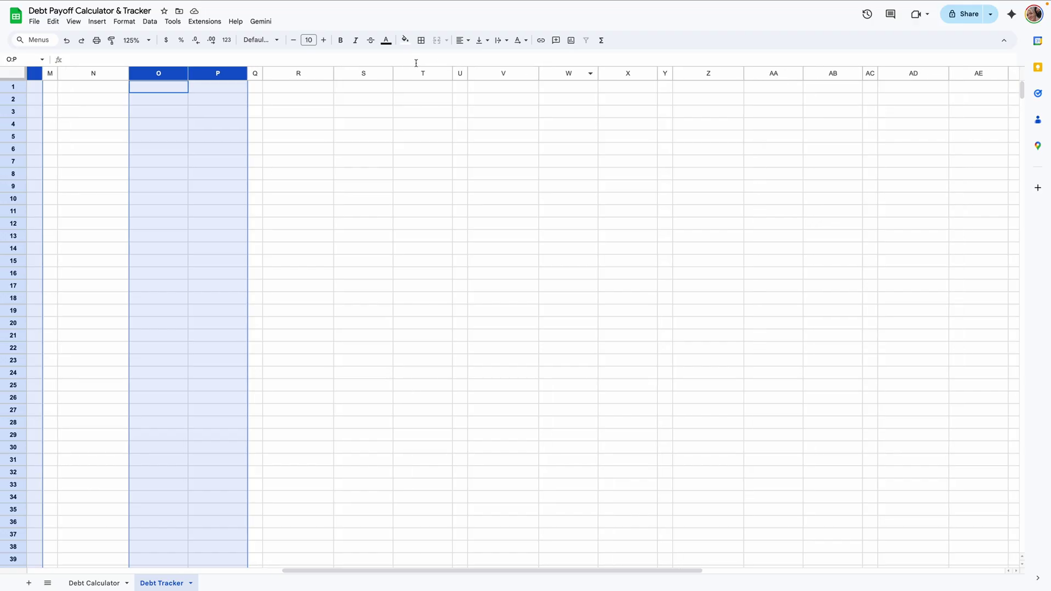
pyautogui.moveTo(366, 75); pyautogui.dragTo(441, 76)
pyautogui.moveTo(566, 75); pyautogui.dragTo(621, 76)
pyautogui.hscroll(5, 662, 73)
pyautogui.keyDown('ctrl'); pyautogui.click(525, 71); pyautogui.keyUp('ctrl')
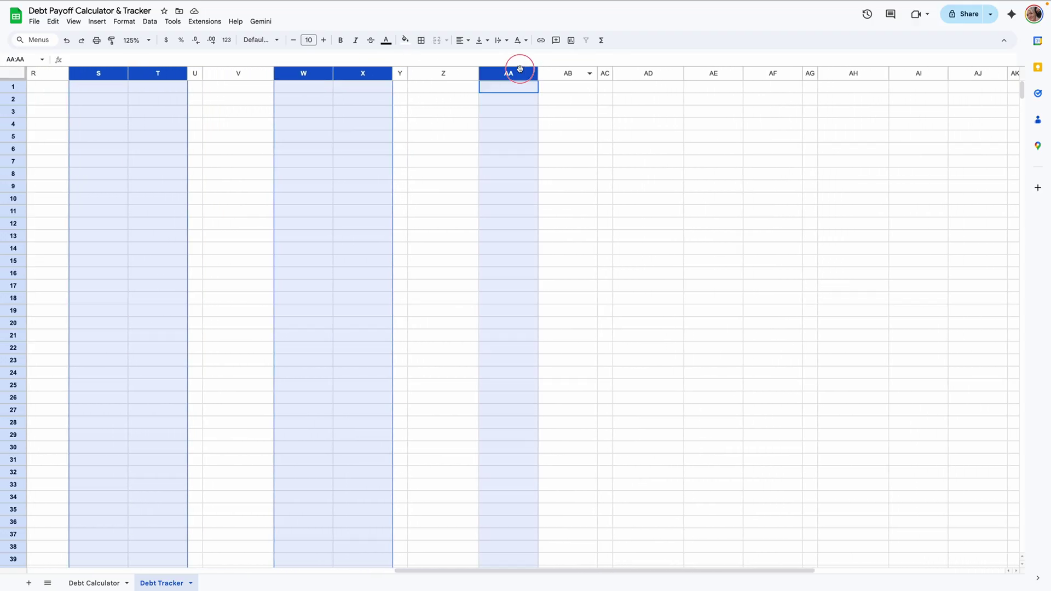
pyautogui.moveTo(525, 69); pyautogui.dragTo(557, 71)
pyautogui.moveTo(718, 74); pyautogui.dragTo(767, 74)
pyautogui.hscroll(5, 766, 74)
pyautogui.moveTo(487, 81); pyautogui.dragTo(535, 75)
pyautogui.moveTo(650, 75); pyautogui.dragTo(734, 76)
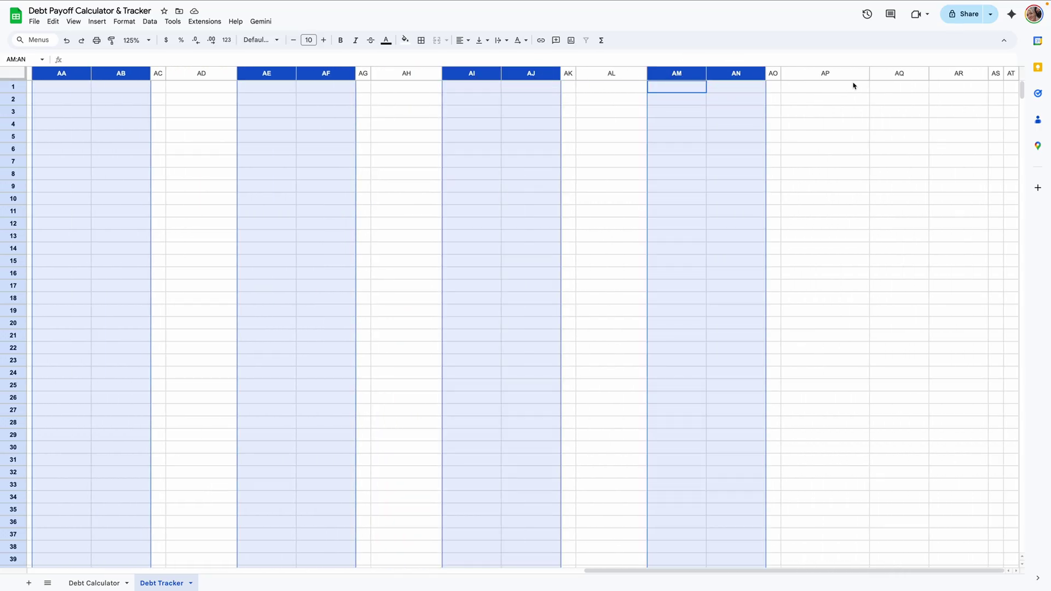
pyautogui.moveTo(876, 74); pyautogui.dragTo(942, 74)
# Step: Resize the selected column pairs to 75 pixels wide
pyautogui.rightClick(942, 74)
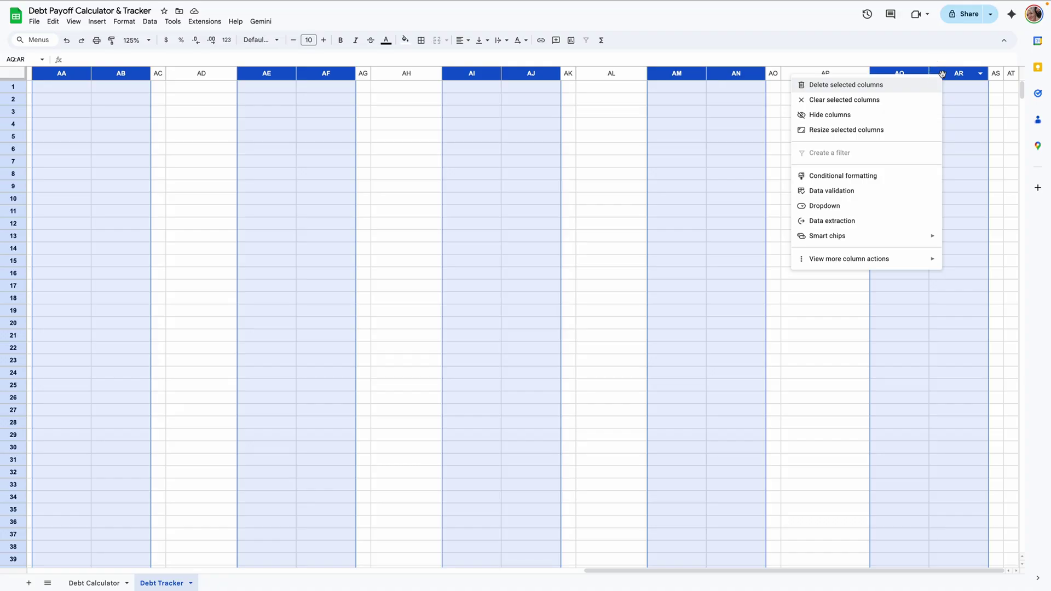
pyautogui.click(884, 131)
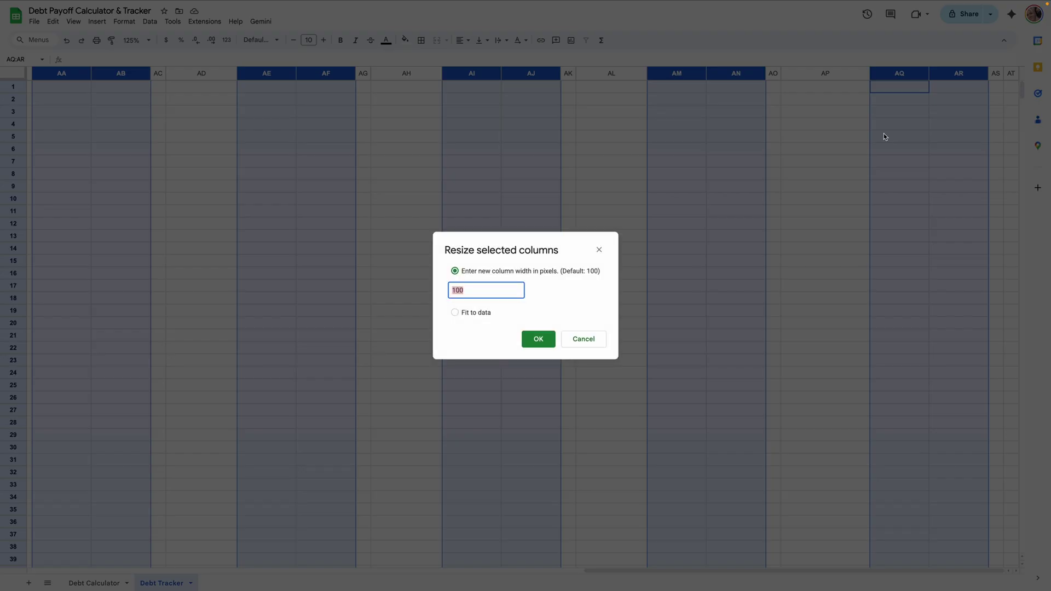
pyautogui.write('75')
pyautogui.press('Return')
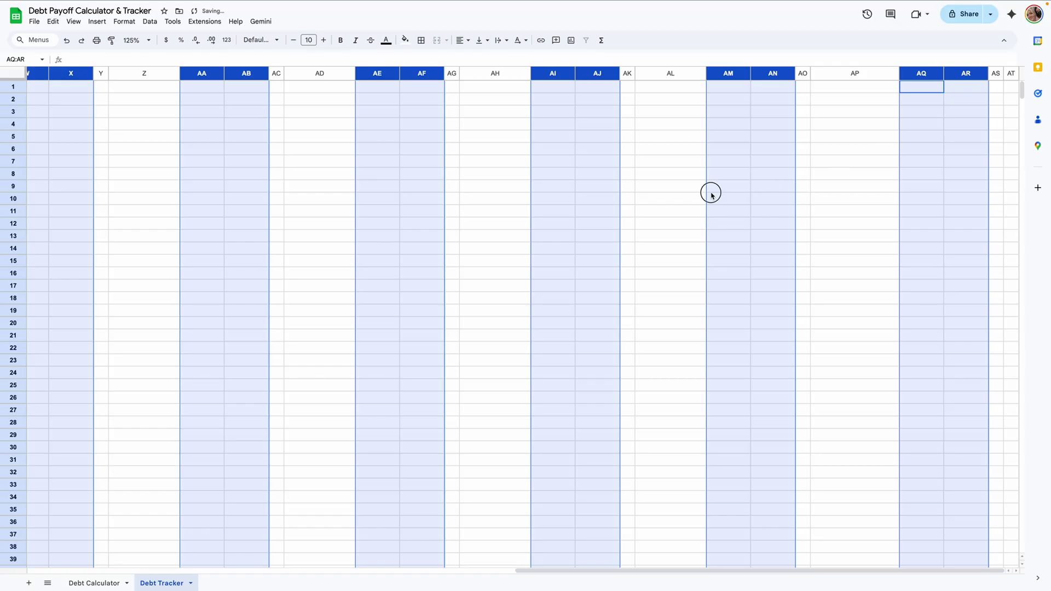
# Step: Merge B2:J3 and enter the title 'Debt Payoff Tracker'
pyautogui.click(712, 195)
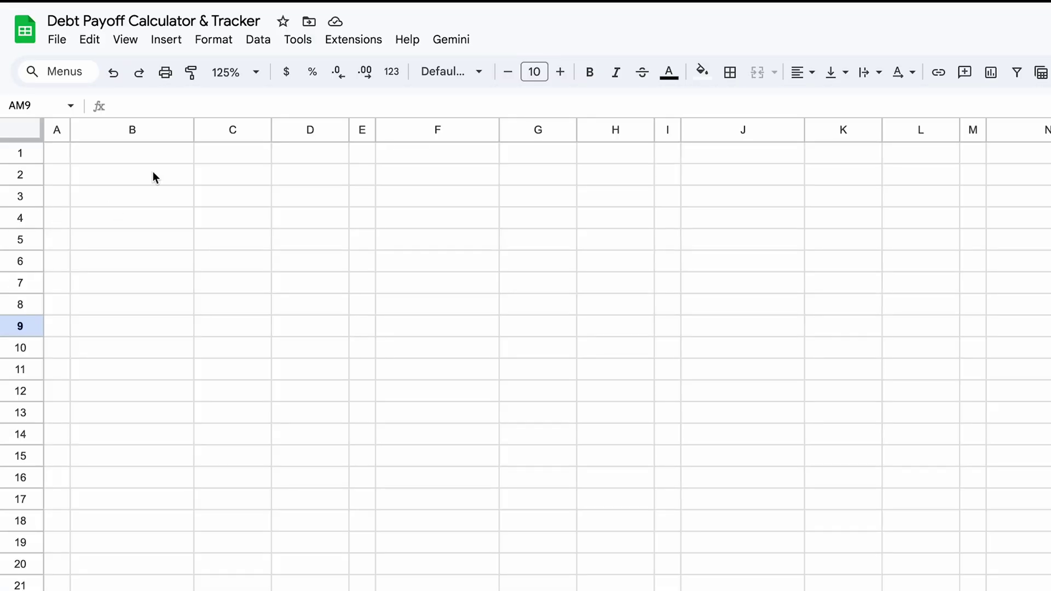
pyautogui.moveTo(155, 177); pyautogui.dragTo(750, 198)
pyautogui.click(758, 71)
pyautogui.doubleClick(554, 186)
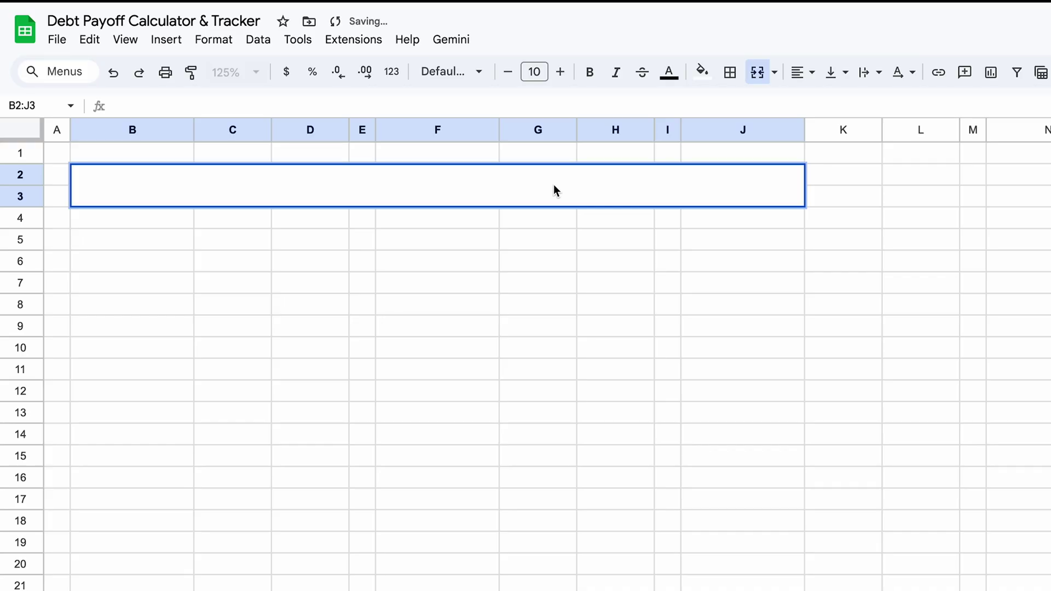
pyautogui.write('Debt Payoff')
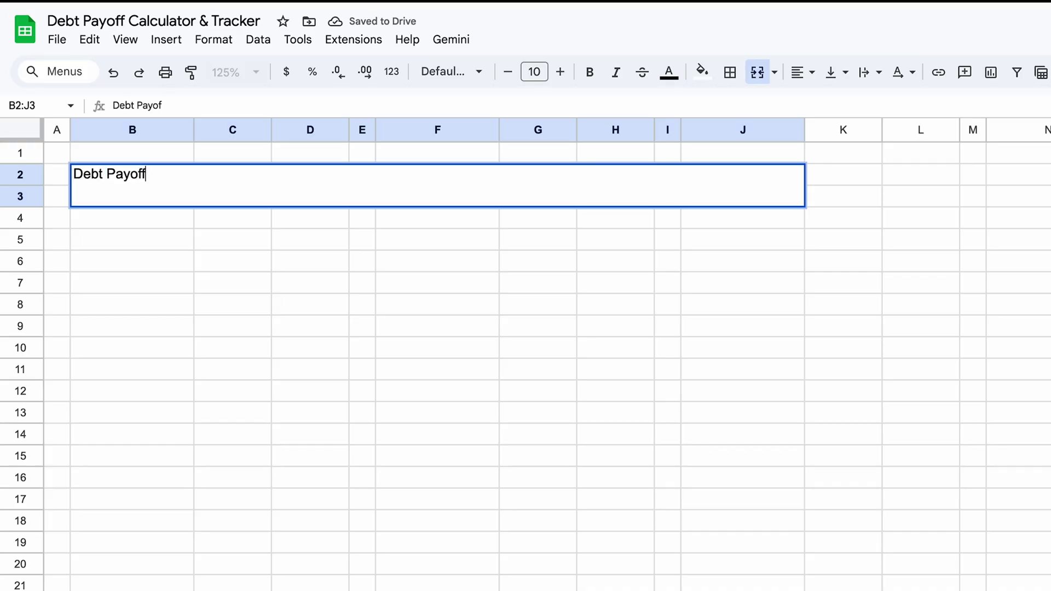
pyautogui.write(' Tracker')
# Step: Centre the title horizontally and vertically, make it bold and set it to 14 point
pyautogui.click(804, 73)
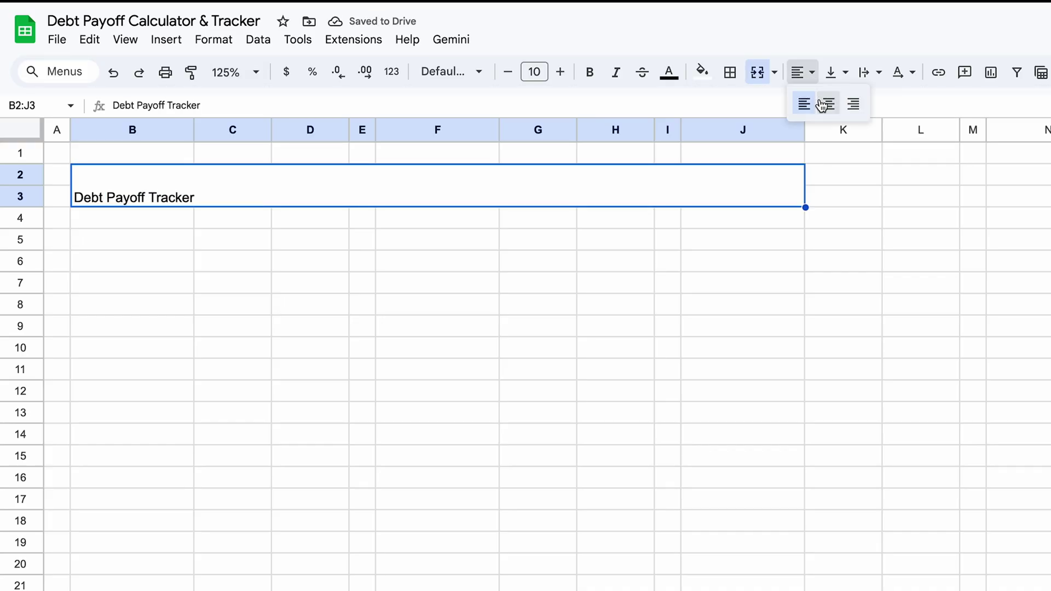
pyautogui.click(827, 104)
pyautogui.click(832, 72)
pyautogui.click(860, 105)
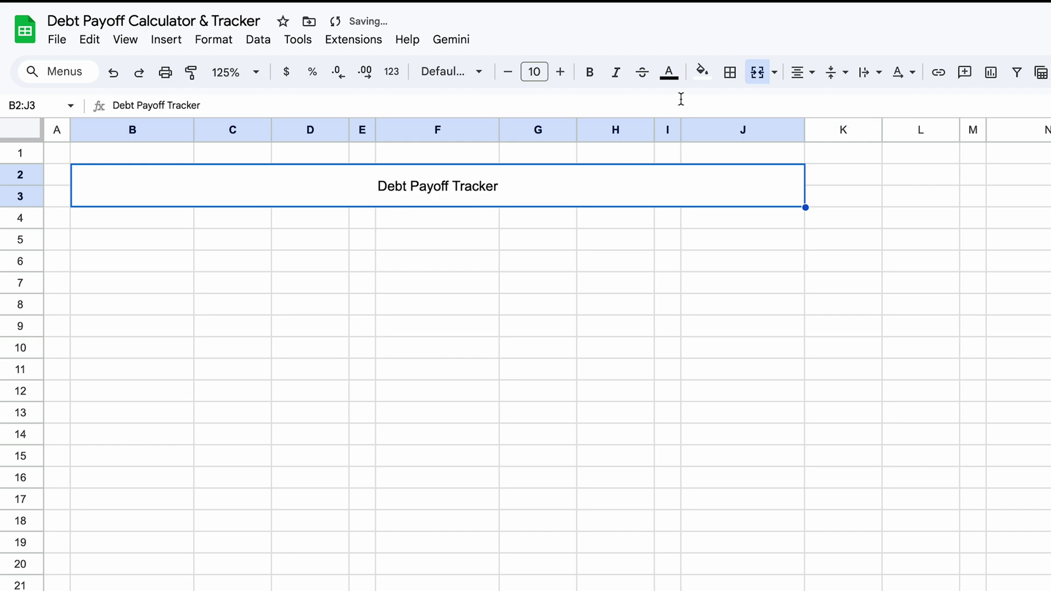
pyautogui.click(590, 72)
pyautogui.click(561, 72)
pyautogui.click(561, 72)
pyautogui.click(560, 71)
pyautogui.click(560, 71)
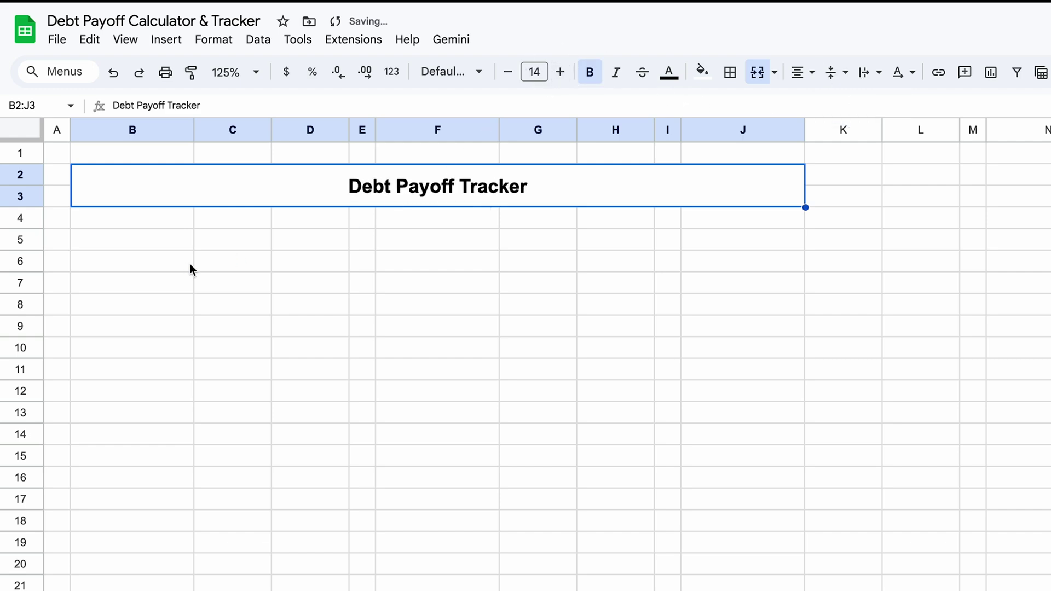
pyautogui.click(162, 249)
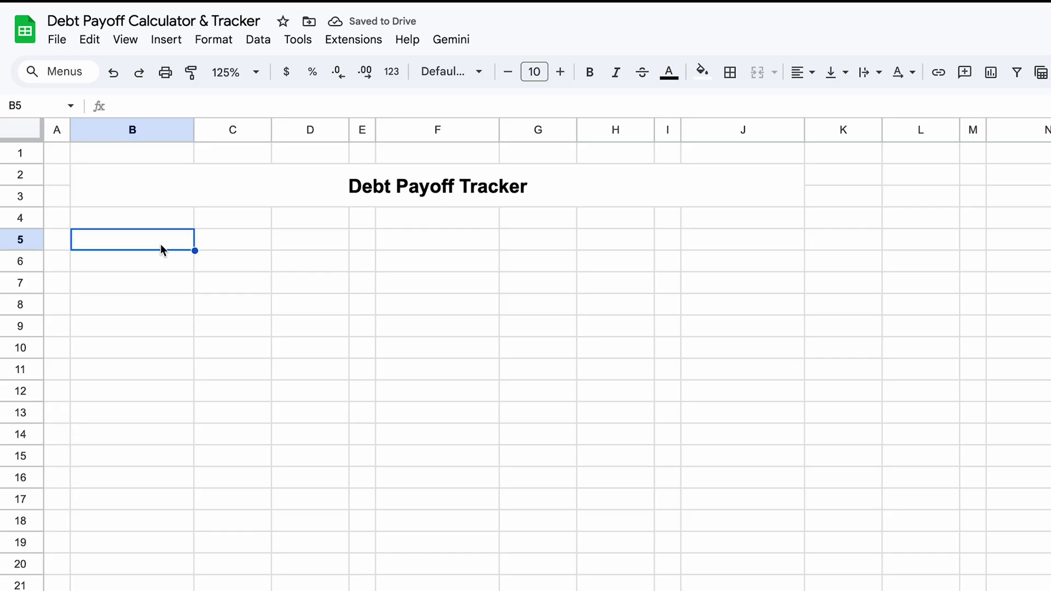
# Step: Merge B5:D5 and link it to the Debt #1 label in Debt Calculator cell F6
pyautogui.moveTo(137, 244); pyautogui.dragTo(300, 242)
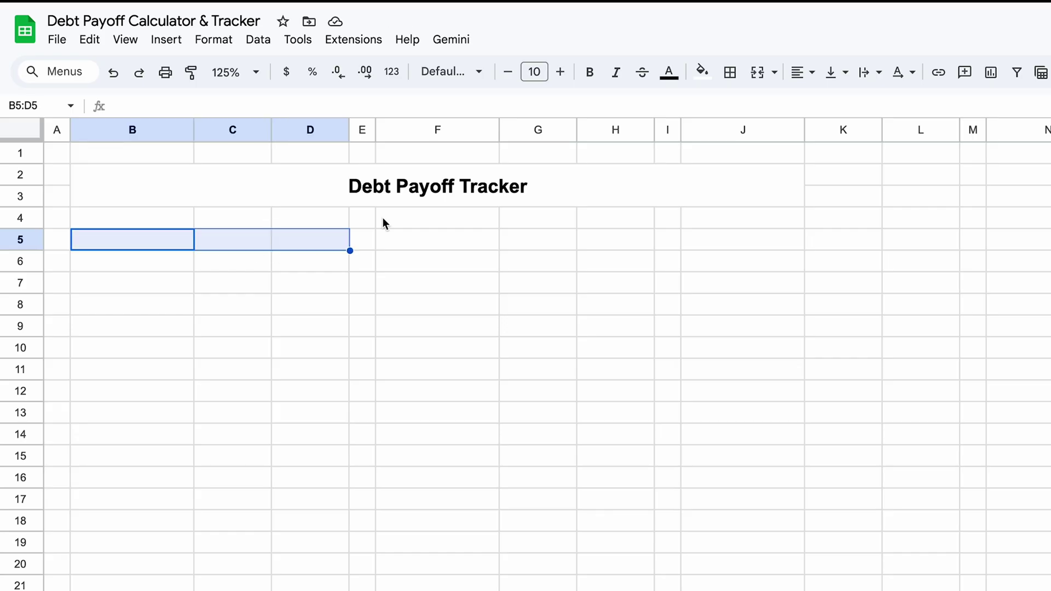
pyautogui.click(757, 72)
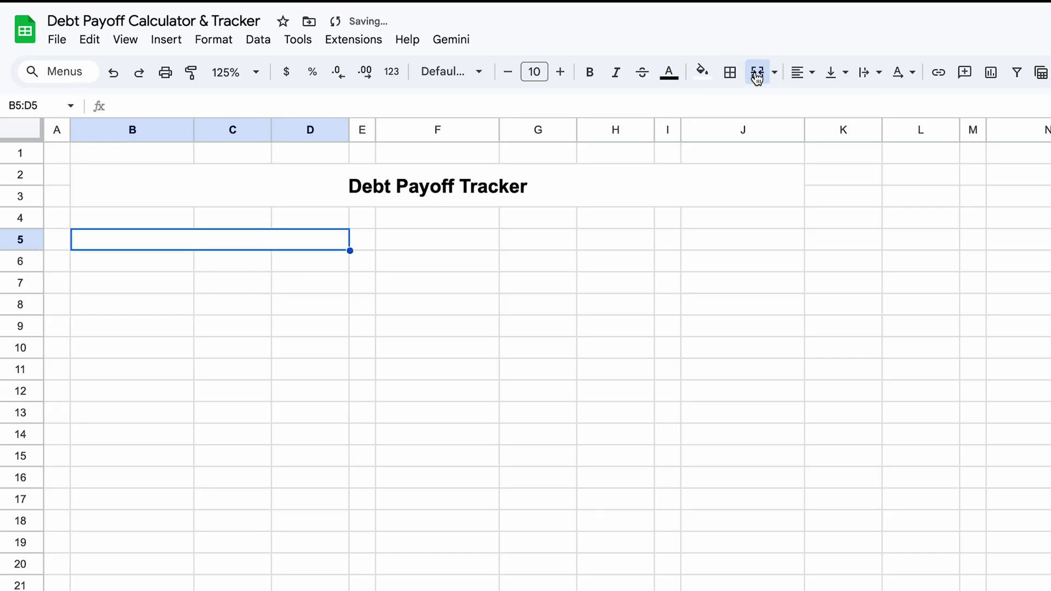
pyautogui.doubleClick(236, 243)
pyautogui.write('=')
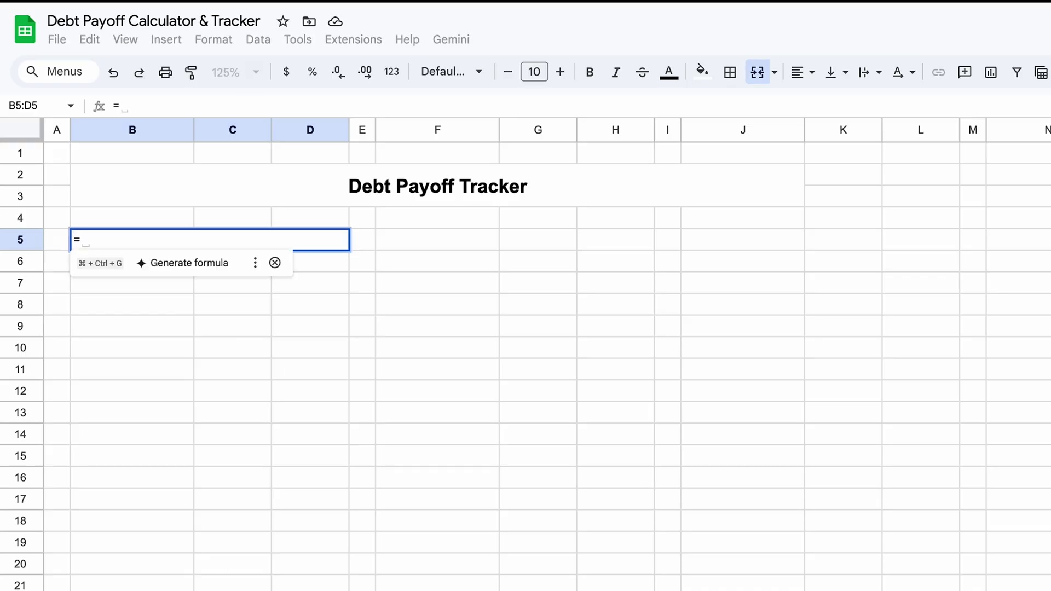
pyautogui.click(172, 576)
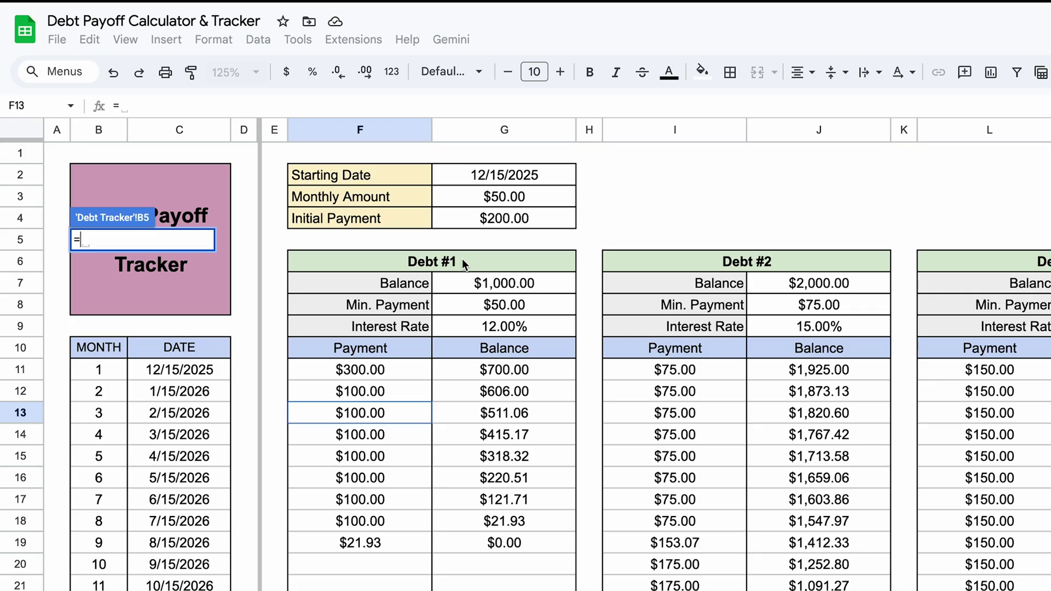
pyautogui.click(438, 263)
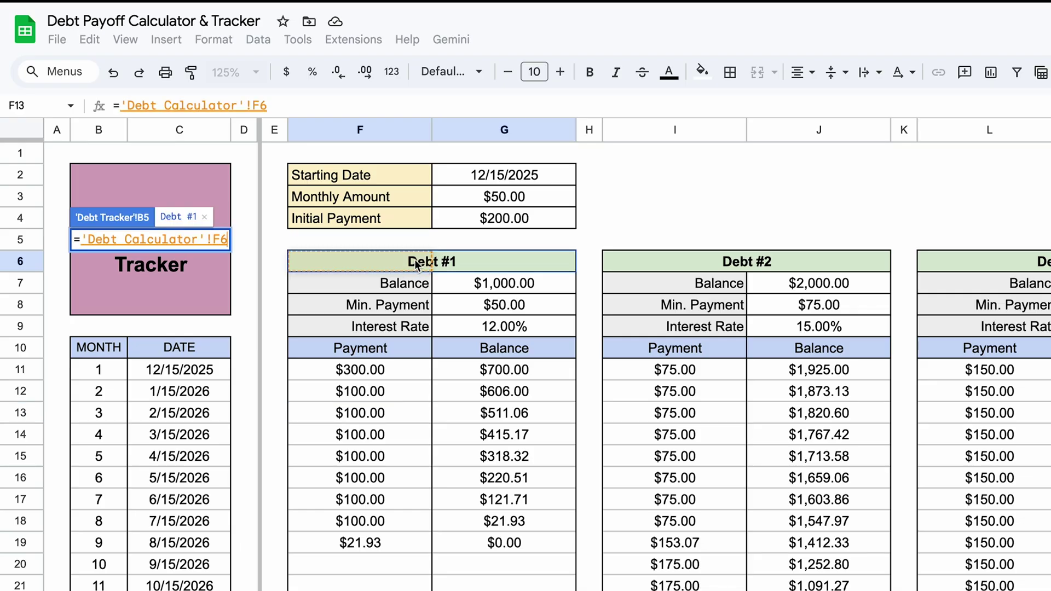
pyautogui.press('Return')
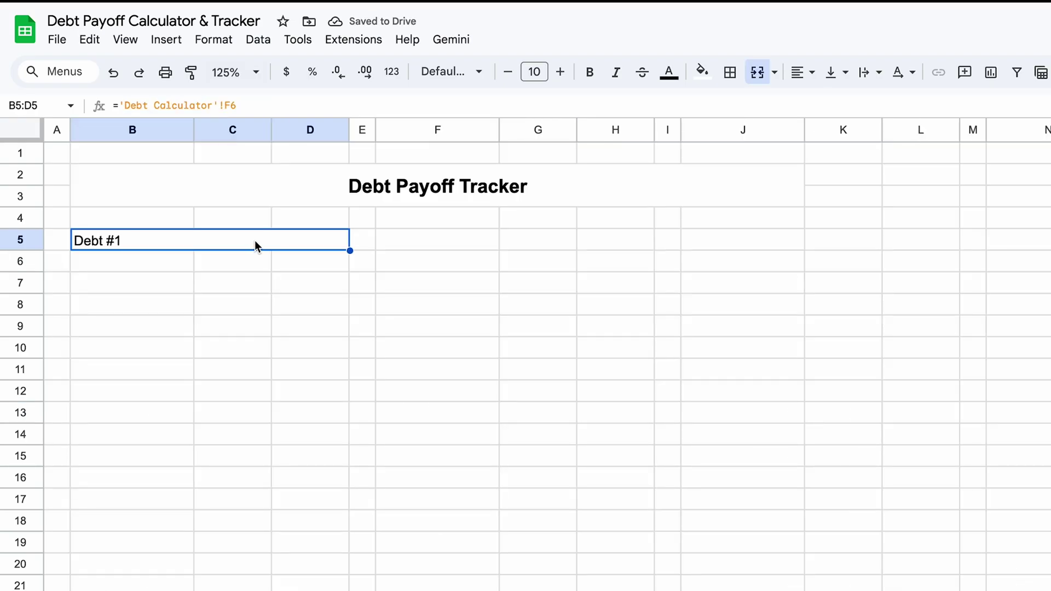
# Step: Enter the labels Current Balance, Min. Payment and Interest Rate in B6:B8
pyautogui.click(131, 264)
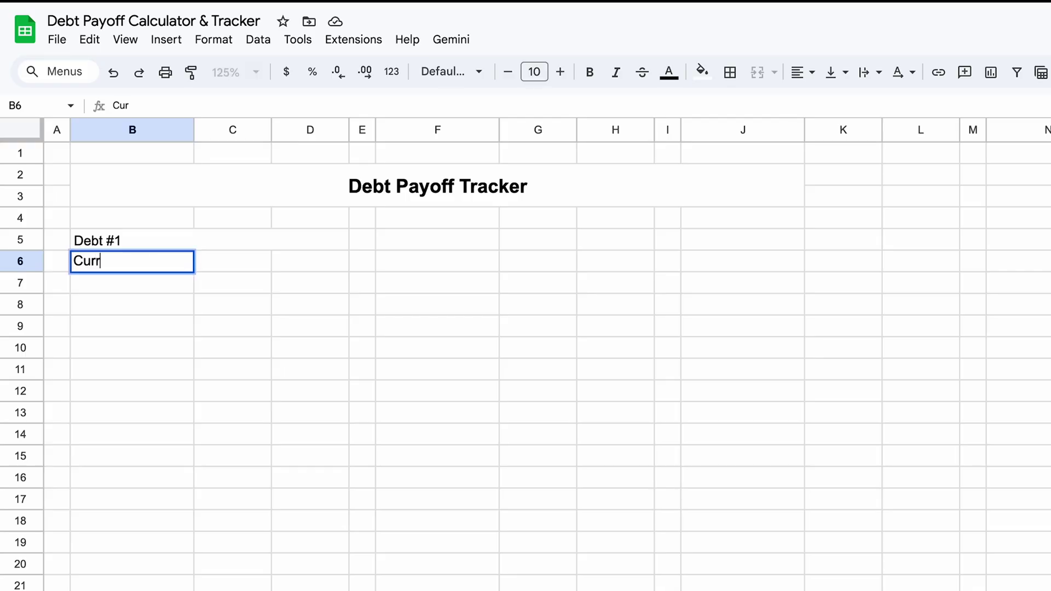
pyautogui.write('ent Balance')
pyautogui.press('Return')
pyautogui.write('Min. Payment')
pyautogui.press('Return')
pyautogui.write('Inter')
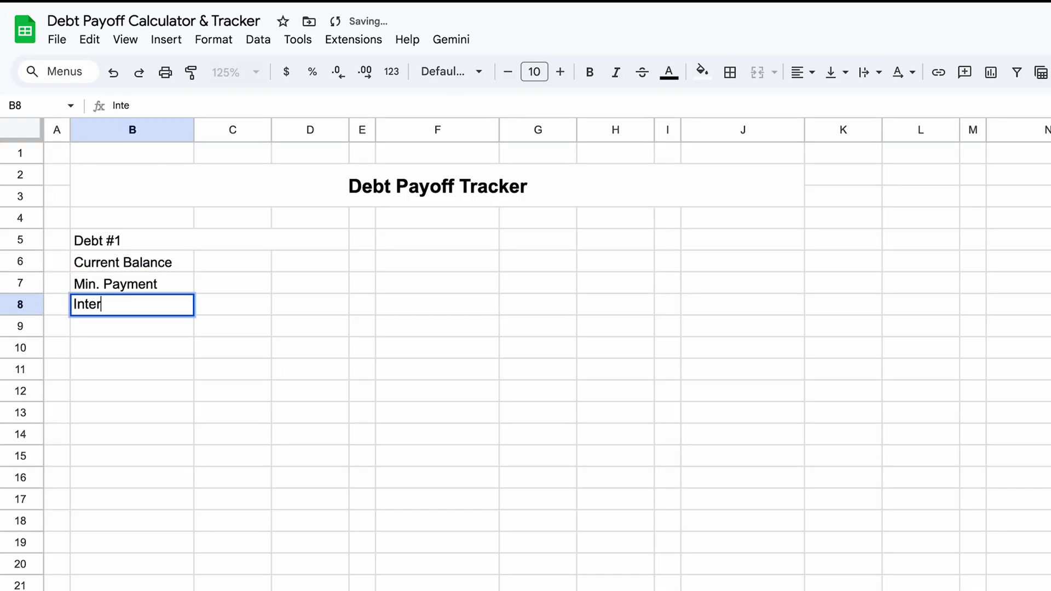
pyautogui.write('est Rate')
# Step: Merge C6:D6 and copy that merged layout down to rows 7 and 8
pyautogui.moveTo(242, 263); pyautogui.dragTo(343, 297)
pyautogui.click(758, 73)
pyautogui.click(300, 263)
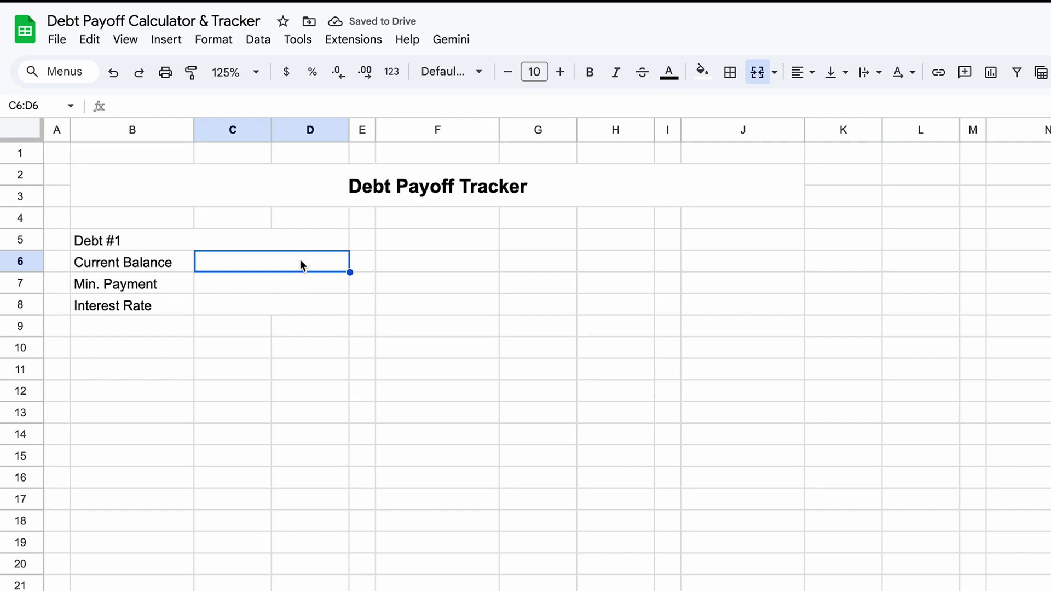
# Step: Link C7:D7 to Debt Calculator G8 ($50.00) and fill it down to the Interest Rate row
pyautogui.doubleClick(286, 285)
pyautogui.write('=')
pyautogui.click(188, 574)
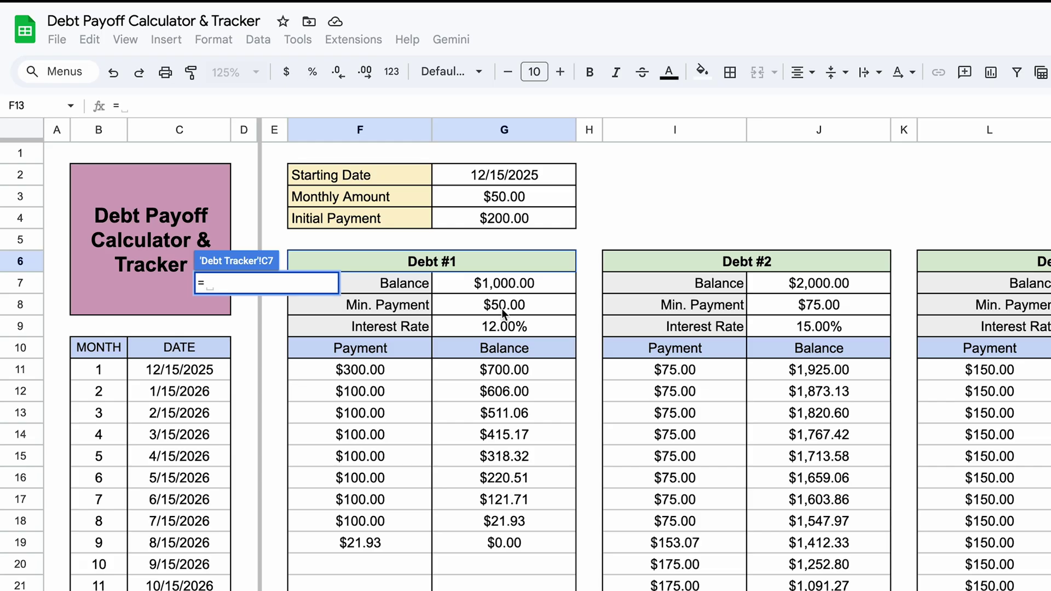
pyautogui.click(492, 305)
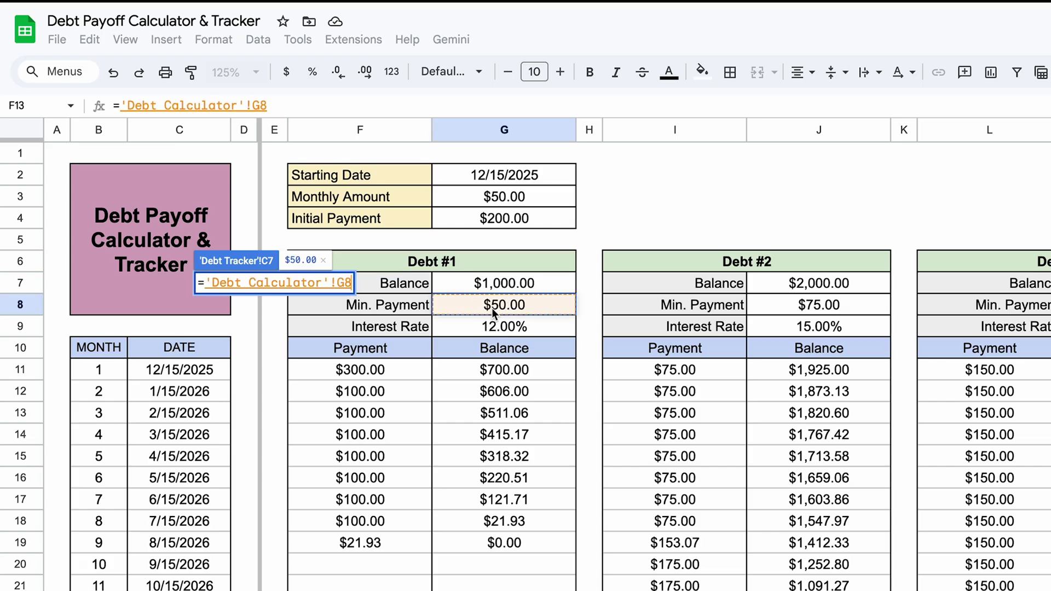
pyautogui.press('Return')
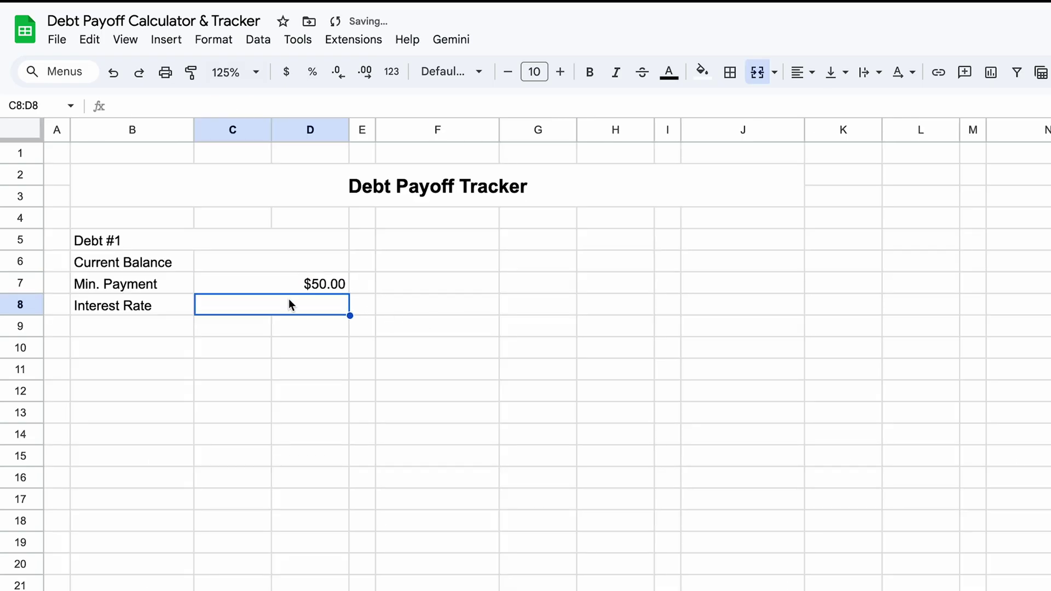
pyautogui.click(313, 284)
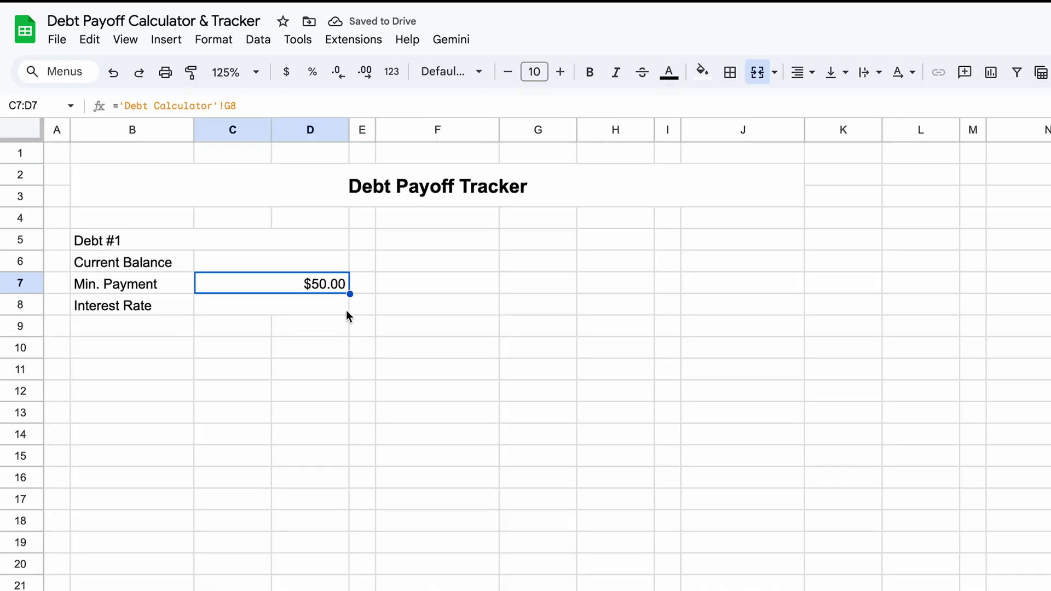
pyautogui.moveTo(348, 293); pyautogui.dragTo(349, 312)
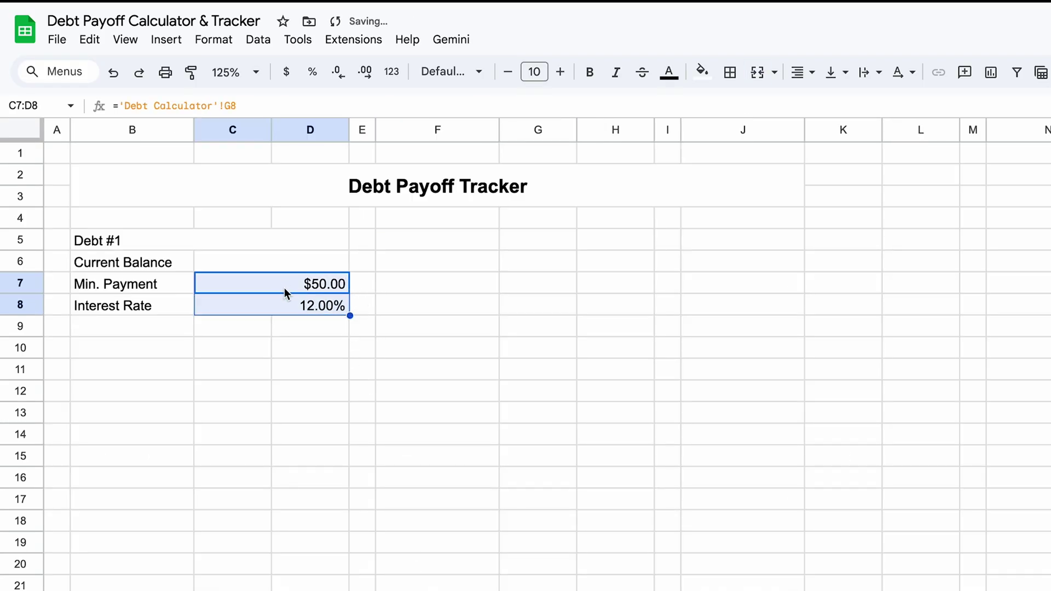
pyautogui.click(272, 261)
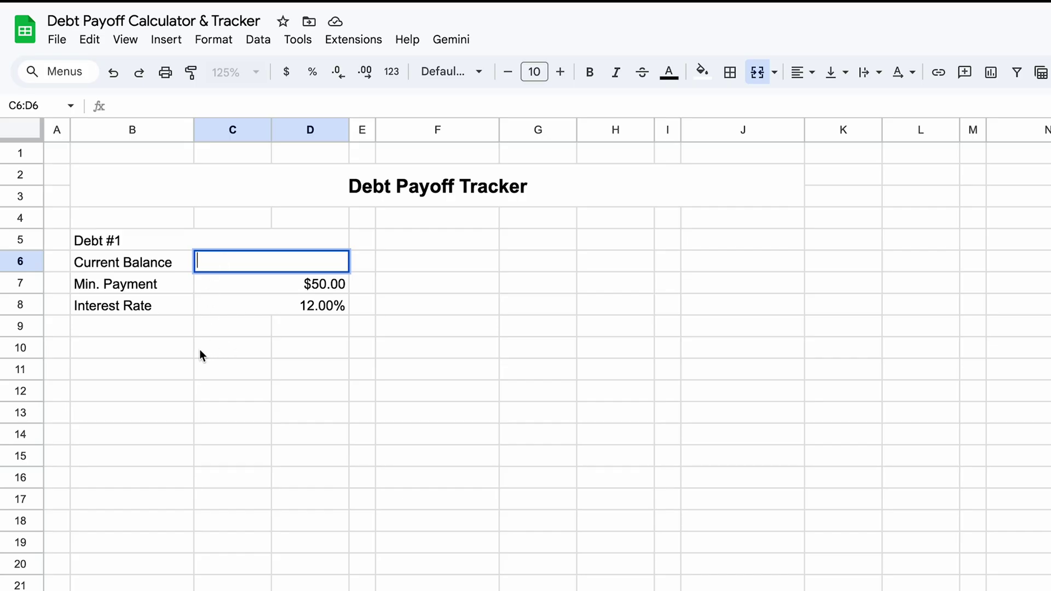
pyautogui.click(88, 331)
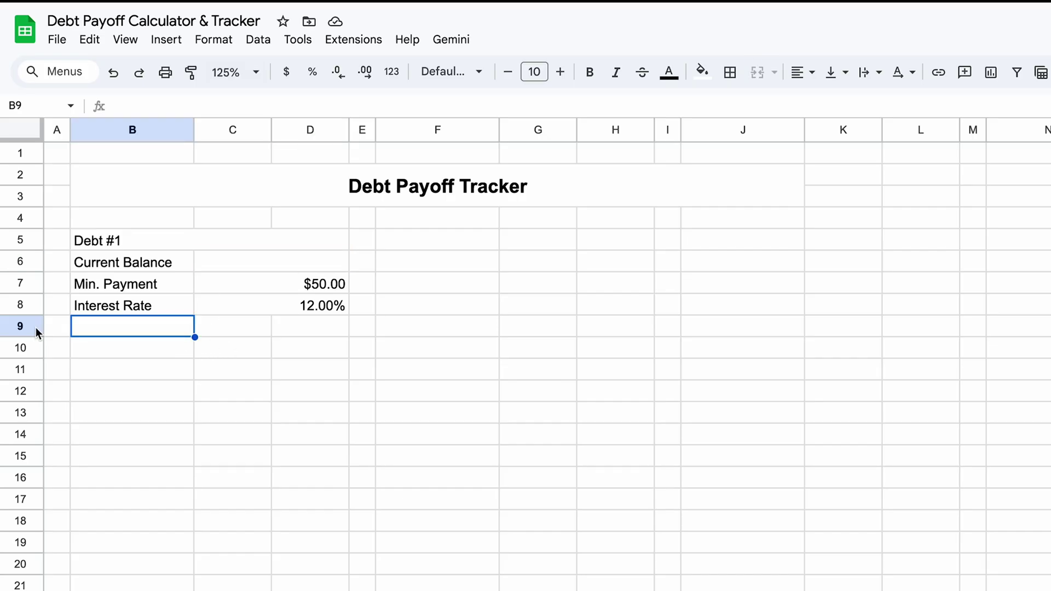
# Step: Shrink rows 9 and 12 to 10-pixel-high spacer rows
pyautogui.click(35, 328)
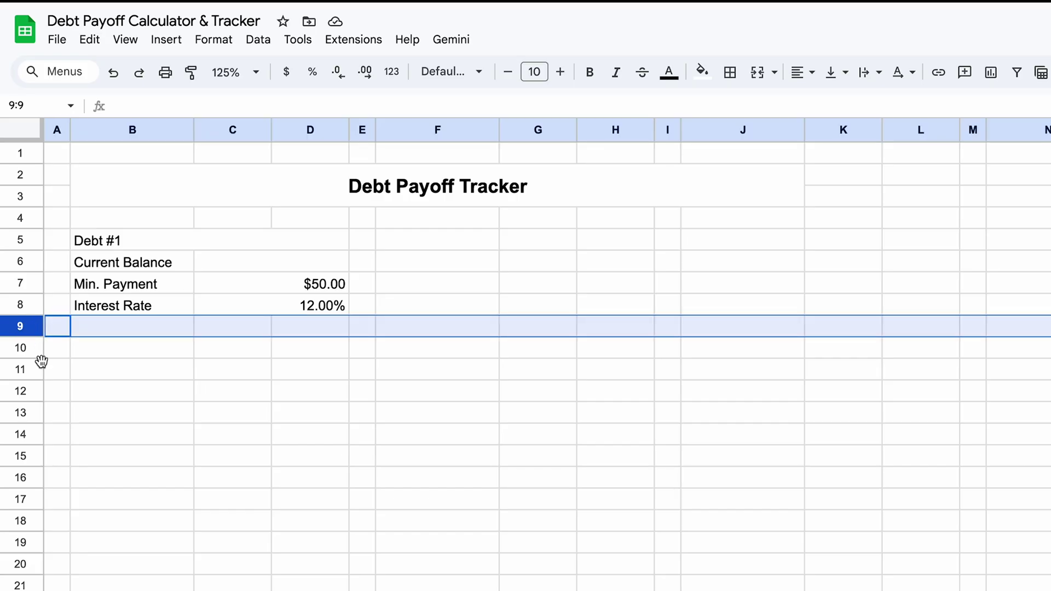
pyautogui.keyDown('ctrl'); pyautogui.click(32, 391); pyautogui.keyUp('ctrl')
pyautogui.rightClick(32, 391)
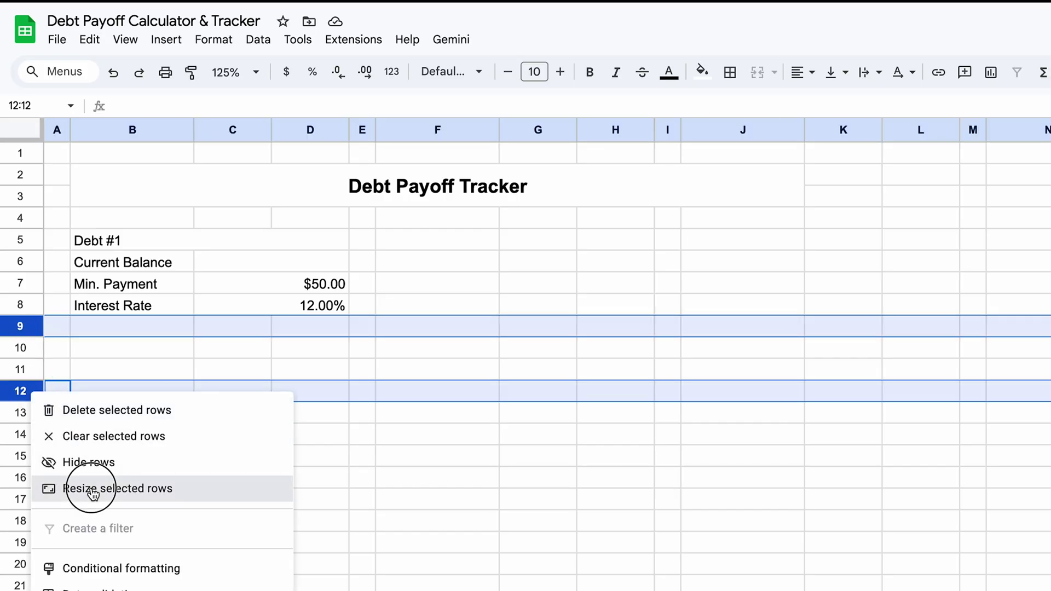
pyautogui.click(95, 491)
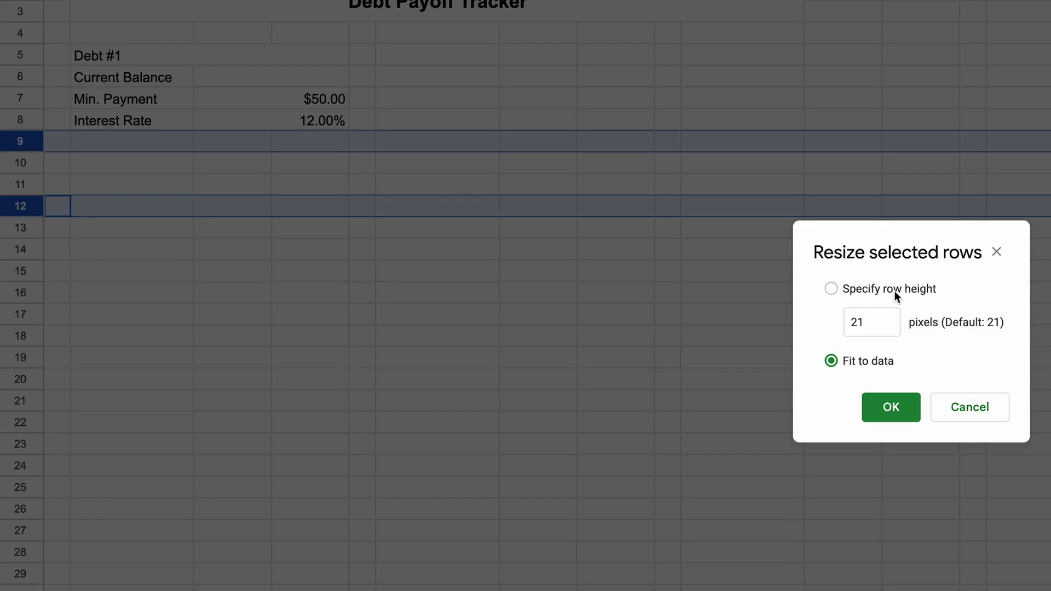
pyautogui.click(895, 291)
pyautogui.moveTo(880, 323); pyautogui.dragTo(810, 320)
pyautogui.write('15')
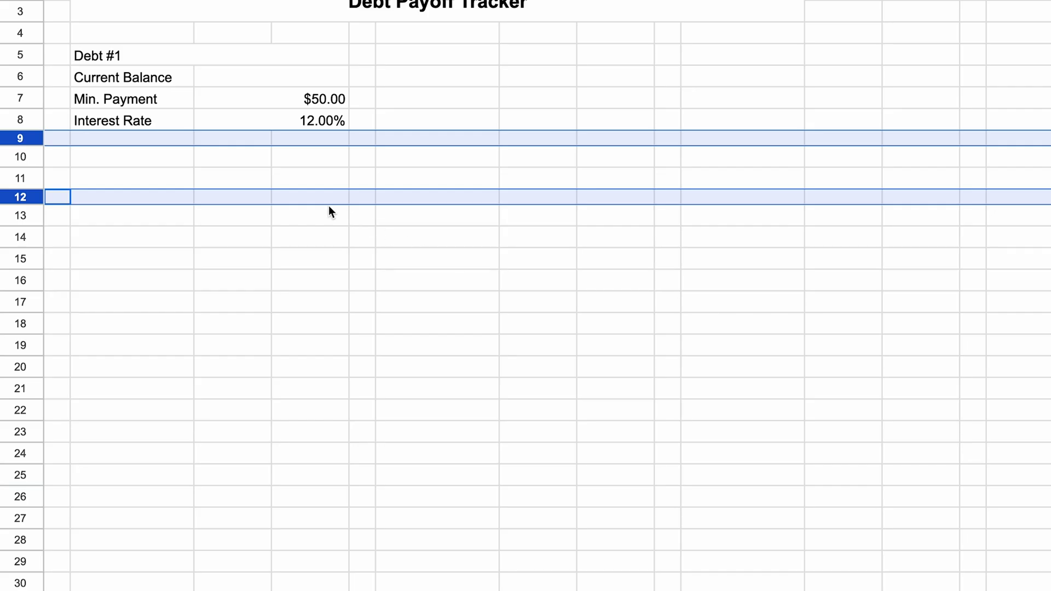
pyautogui.rightClick(20, 197)
pyautogui.click(104, 296)
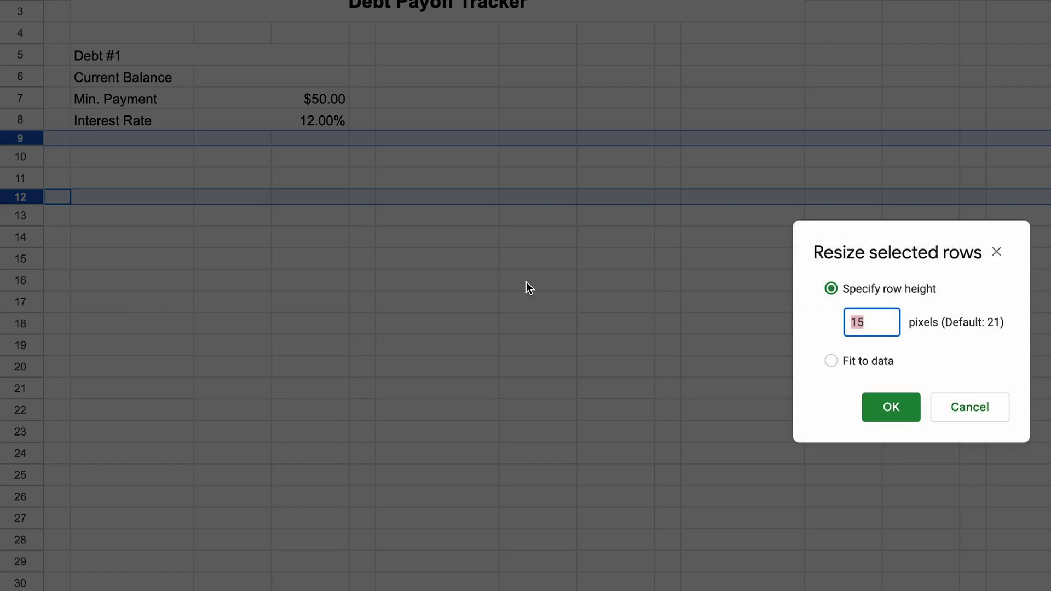
pyautogui.write('10')
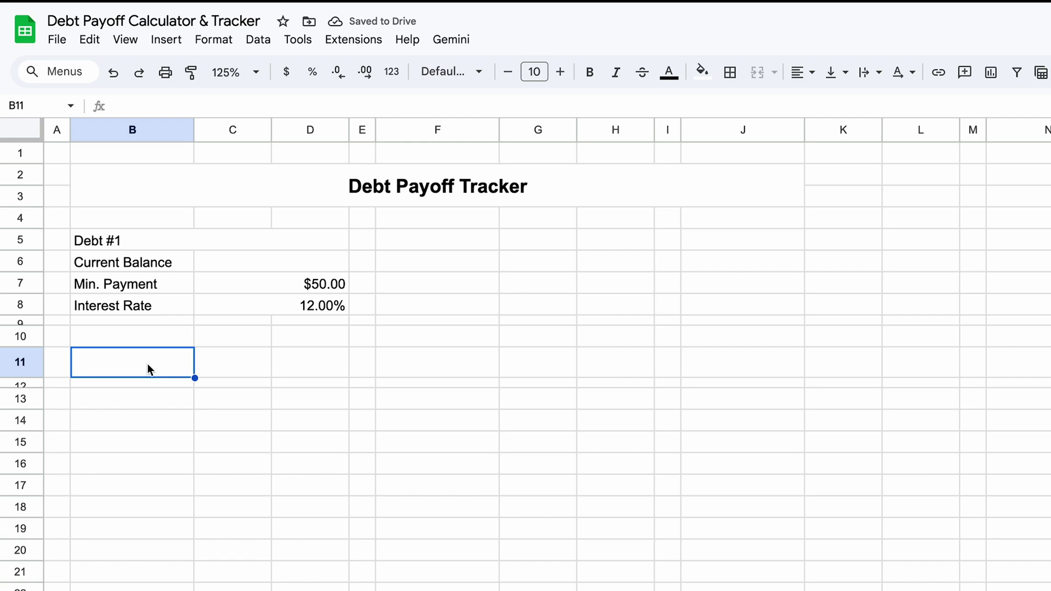
# Step: Merge B11:C11 and put borders around every cell of B11:D11
pyautogui.moveTo(166, 364); pyautogui.dragTo(211, 363)
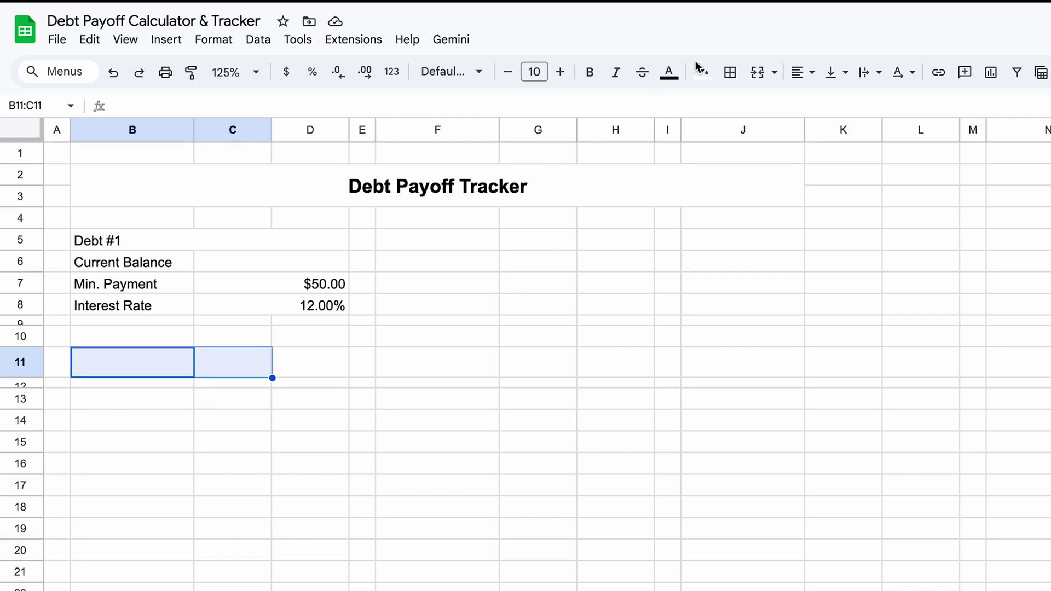
pyautogui.click(757, 72)
pyautogui.click(213, 363)
pyautogui.moveTo(213, 364); pyautogui.dragTo(310, 359)
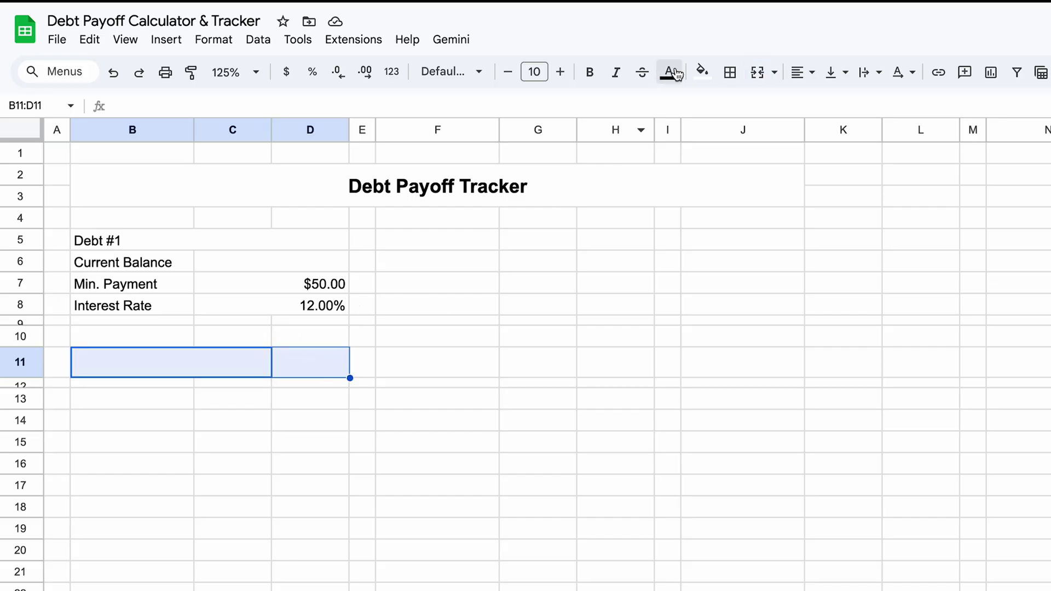
pyautogui.click(730, 71)
pyautogui.click(740, 109)
# Step: Give the Debt #1 block B5:D8 an outer border and vertical dividers, and outline its heading cell
pyautogui.moveTo(187, 241); pyautogui.dragTo(189, 304)
pyautogui.click(734, 71)
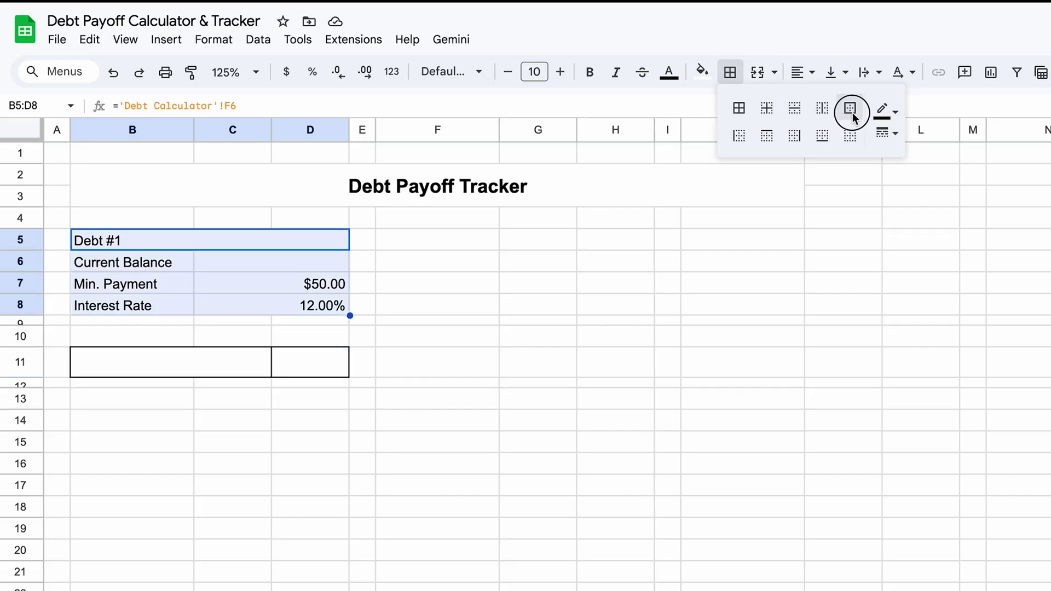
pyautogui.click(851, 108)
pyautogui.click(823, 112)
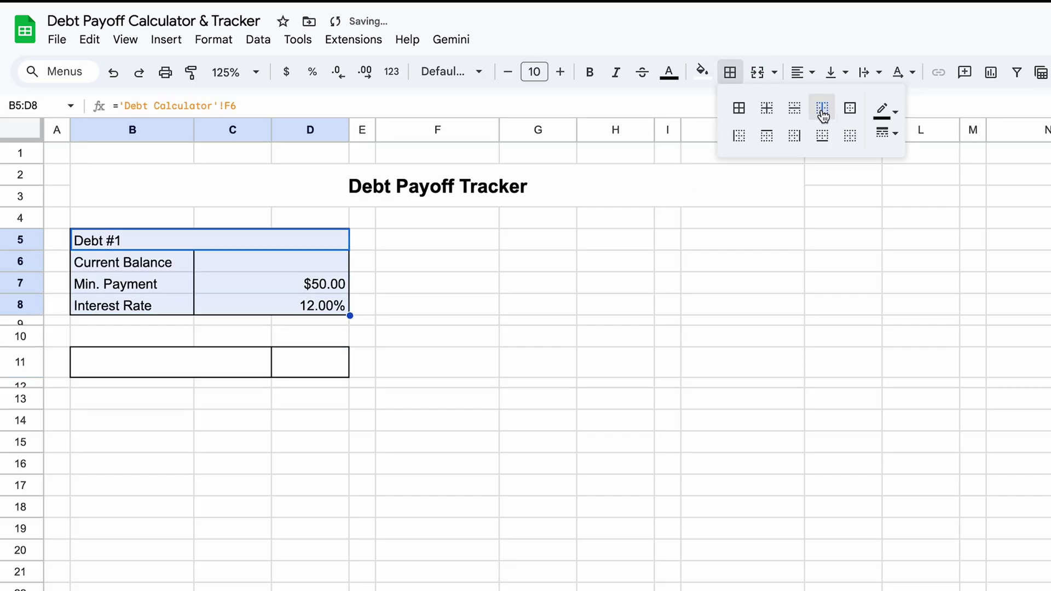
pyautogui.click(157, 244)
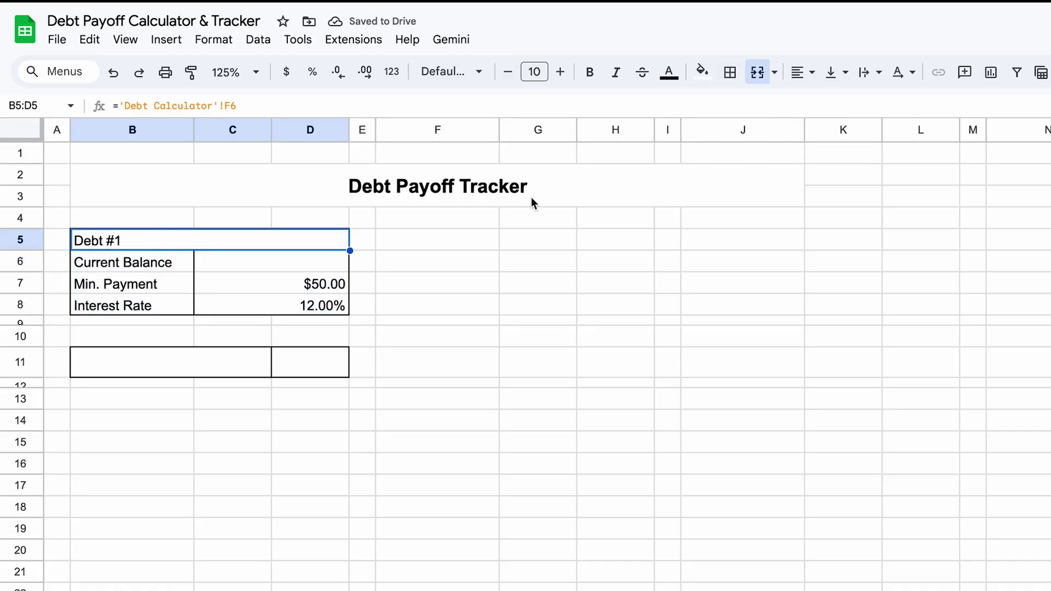
pyautogui.click(730, 72)
pyautogui.click(850, 109)
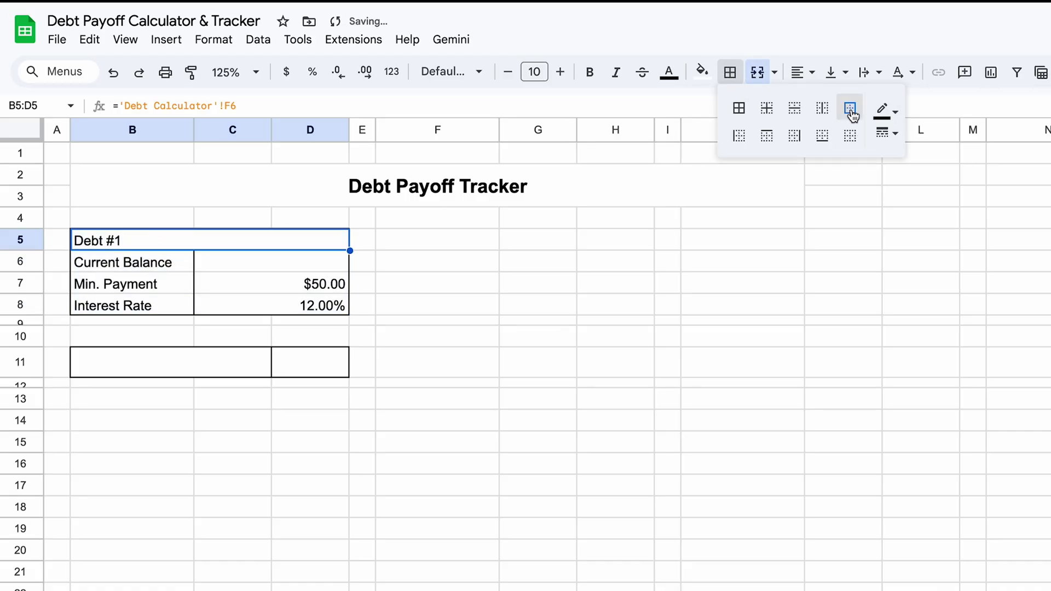
# Step: Add light grey horizontal lines between rows 6 to 8 of the Debt #1 block
pyautogui.moveTo(165, 262); pyautogui.dragTo(281, 303)
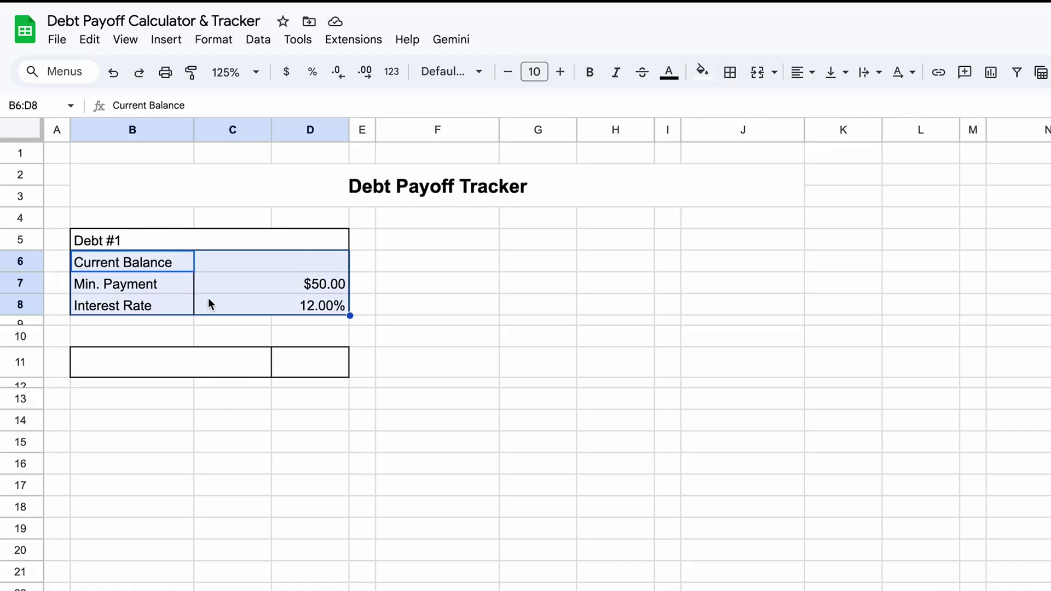
pyautogui.click(730, 72)
pyautogui.click(885, 109)
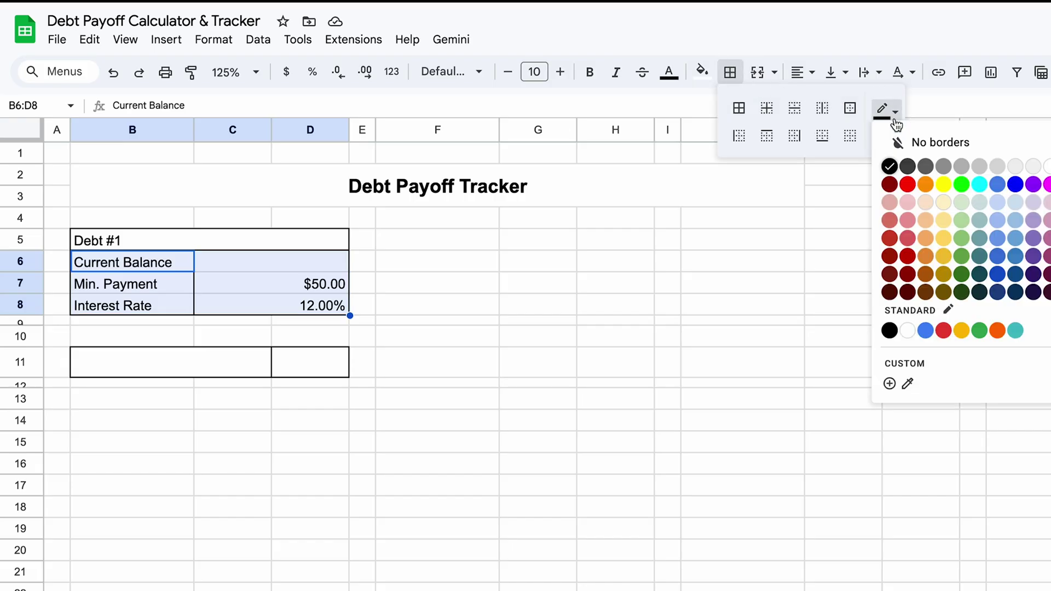
pyautogui.click(970, 167)
pyautogui.click(794, 109)
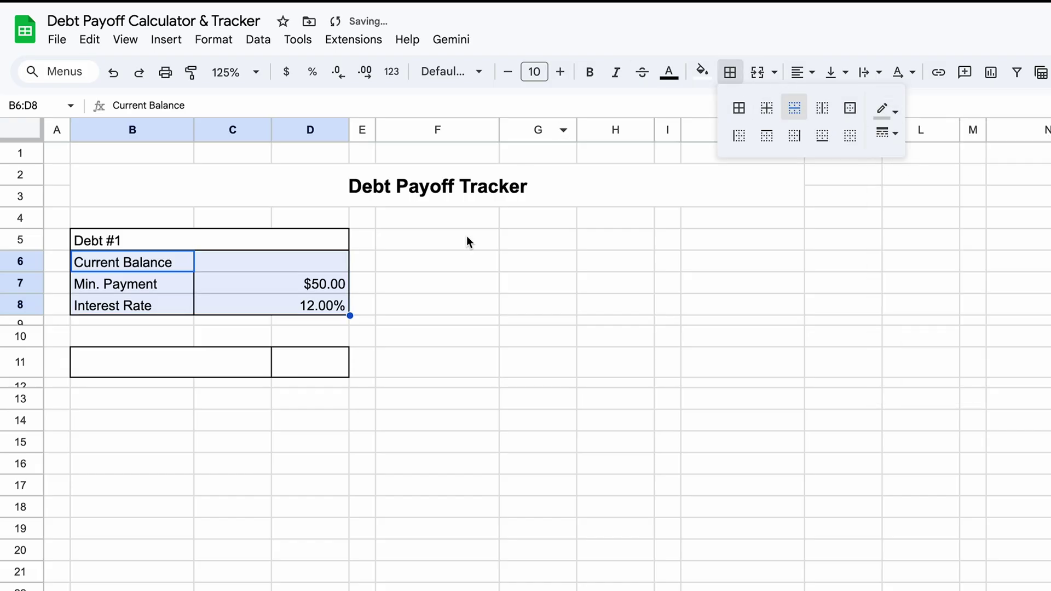
pyautogui.click(170, 401)
# Step: Enter the log headers DATE, PAYMENT and BALANCE in B13:D13
pyautogui.doubleClick(169, 400)
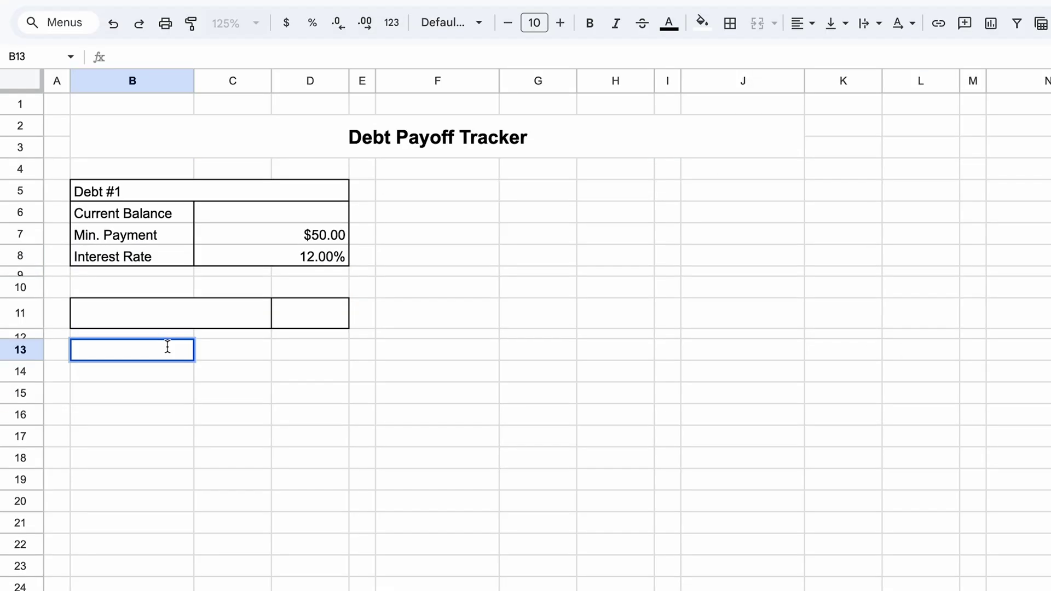
pyautogui.write('DATE')
pyautogui.press('Tab')
pyautogui.write('PAYMENT')
pyautogui.press('Tab')
pyautogui.write('BALANCE')
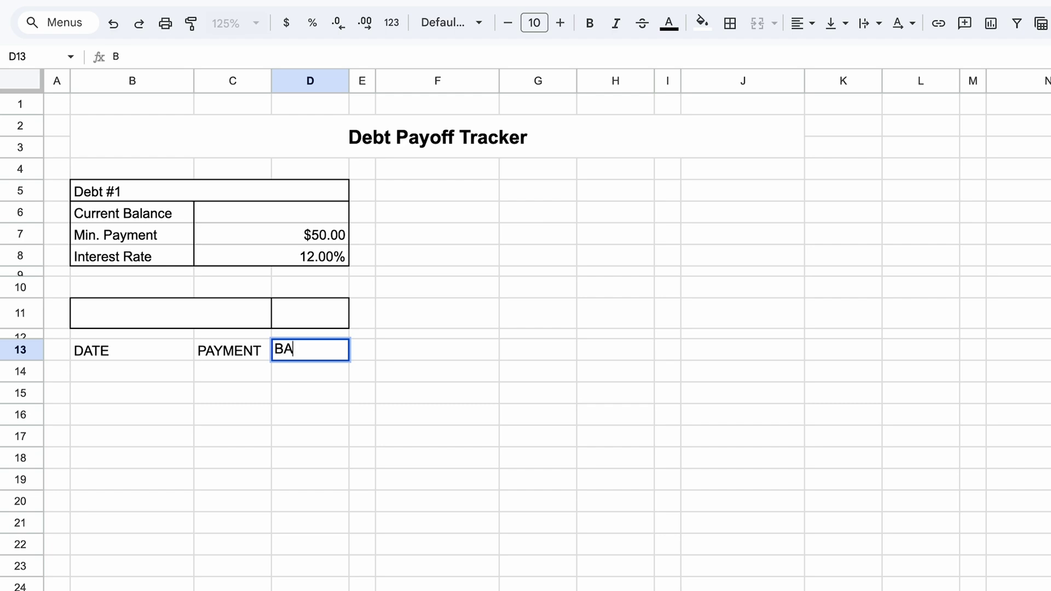
pyautogui.press('Return')
# Step: Merge B14:C14 as 'Starting Balance' and link D14 to 'Debt Calculator'!G7
pyautogui.moveTo(148, 371); pyautogui.dragTo(214, 376)
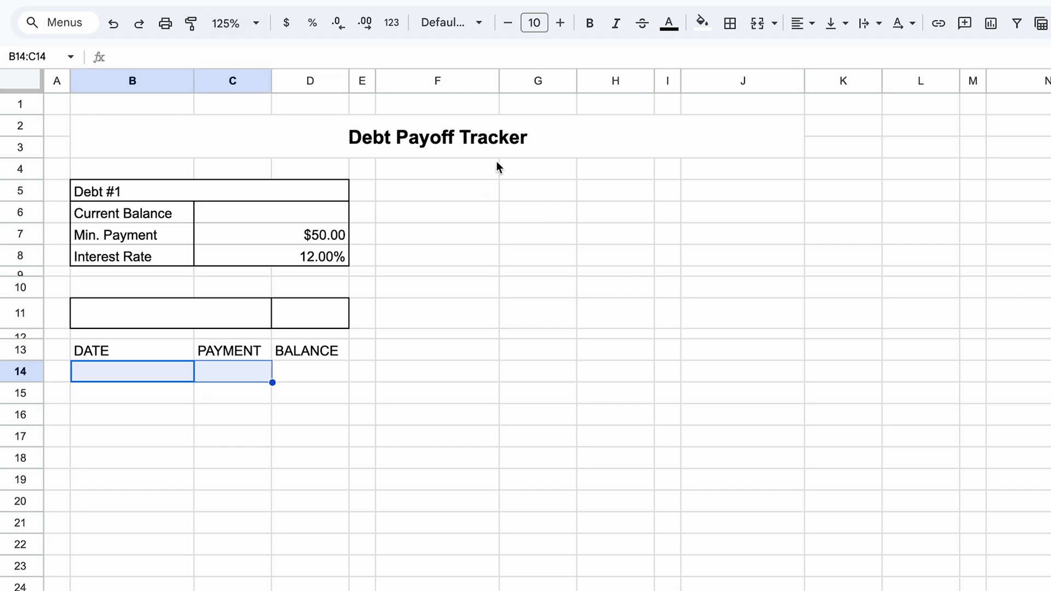
pyautogui.click(757, 23)
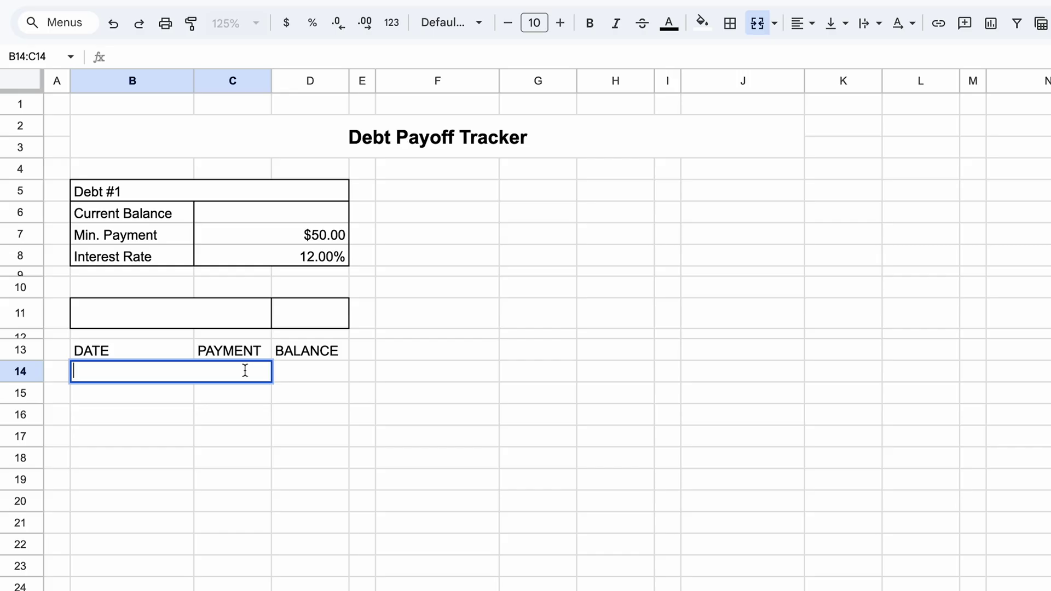
pyautogui.write('Starting Balance')
pyautogui.click(341, 377)
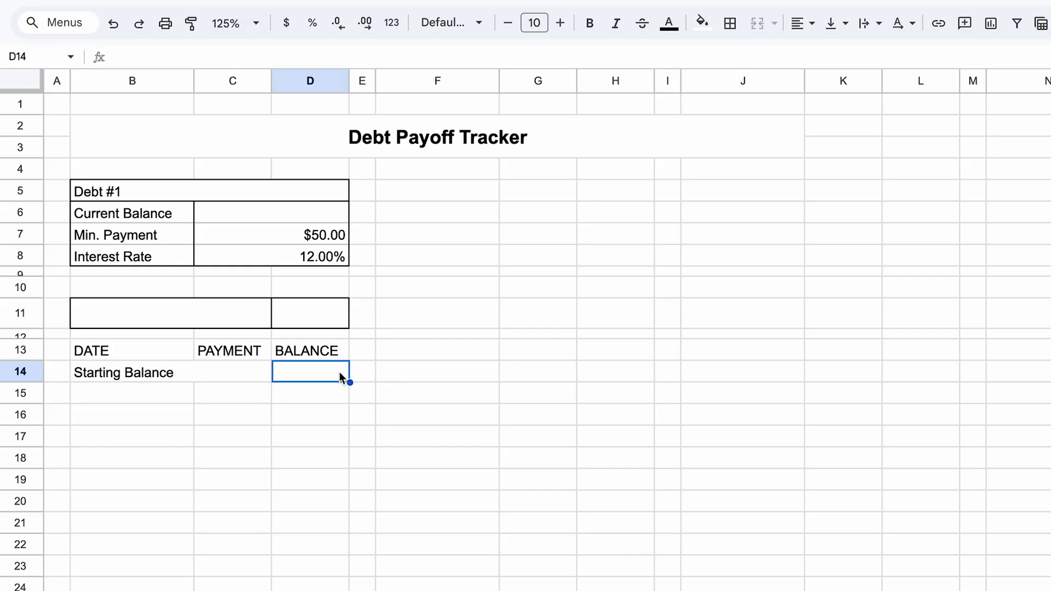
pyautogui.write('=')
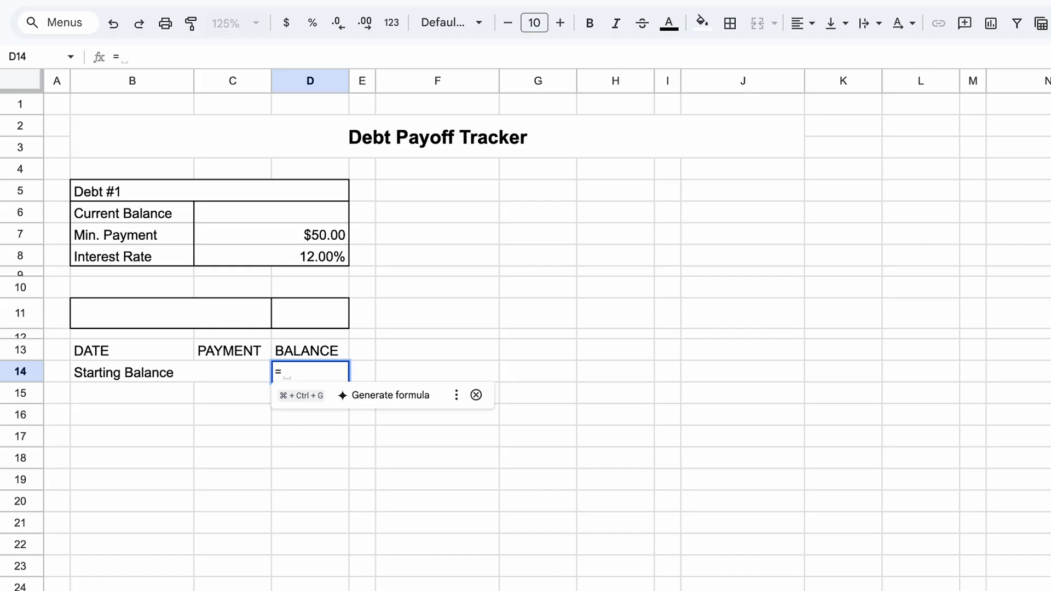
pyautogui.hotkey('ctrl', 'shift', 'pageup')
pyautogui.click(520, 237)
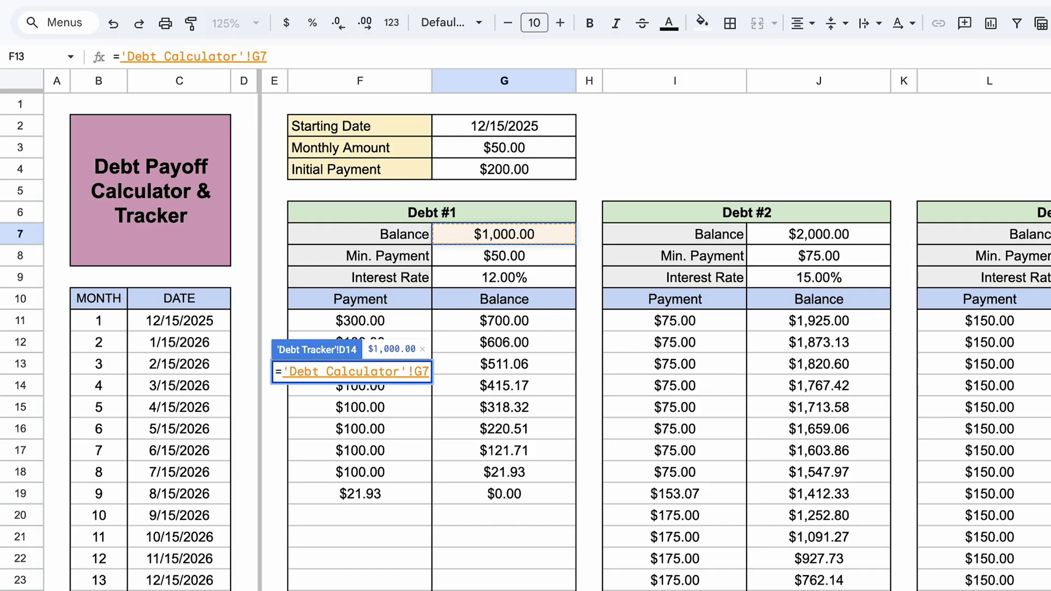
pyautogui.press('Return')
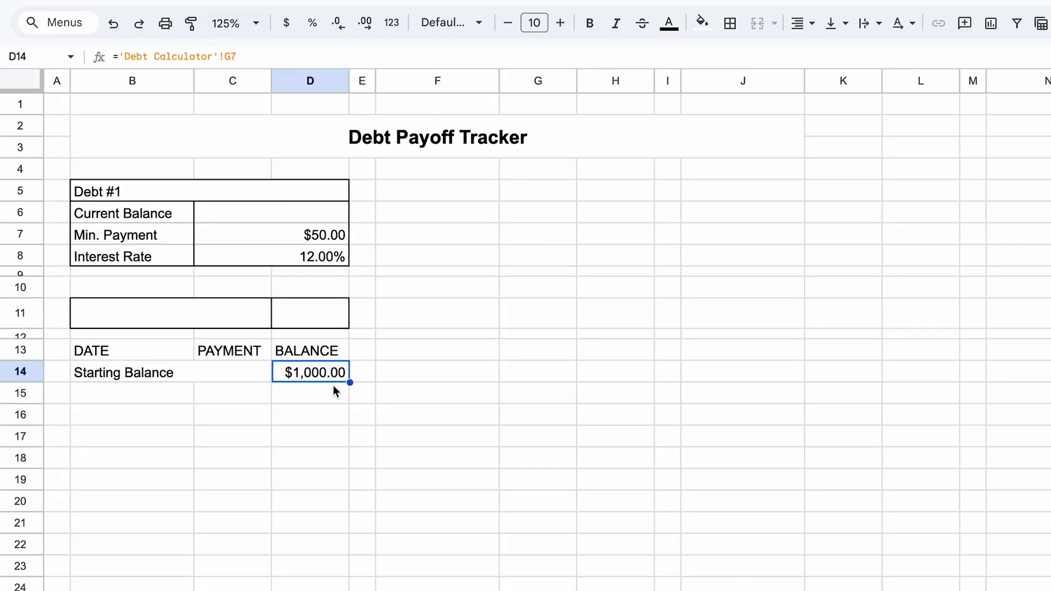
# Step: Put black borders around every cell of B13:D14
pyautogui.moveTo(109, 351); pyautogui.dragTo(312, 373)
pyautogui.click(730, 23)
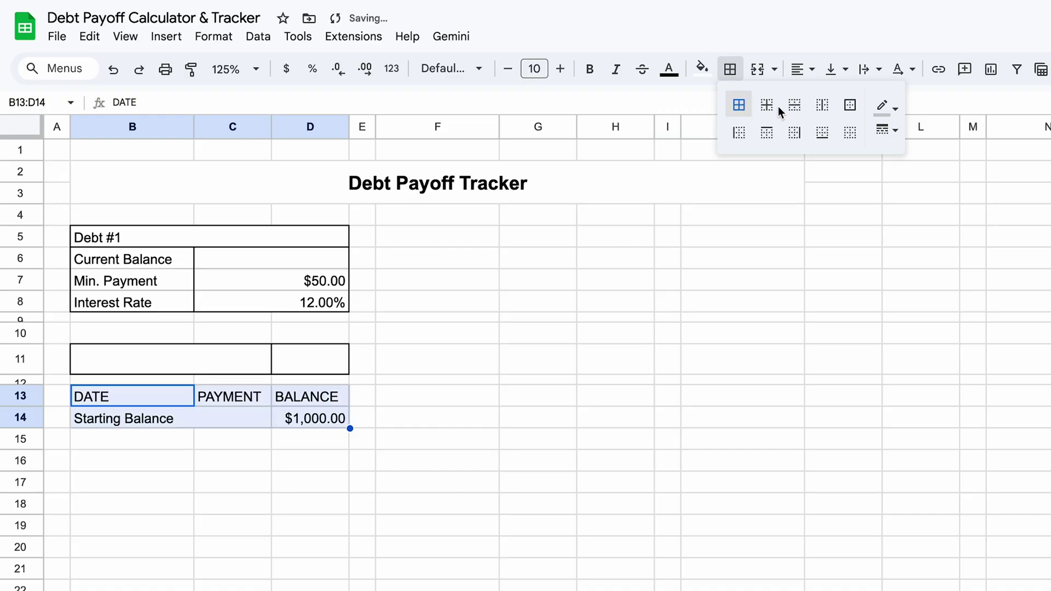
pyautogui.click(886, 107)
pyautogui.click(889, 159)
pyautogui.click(749, 109)
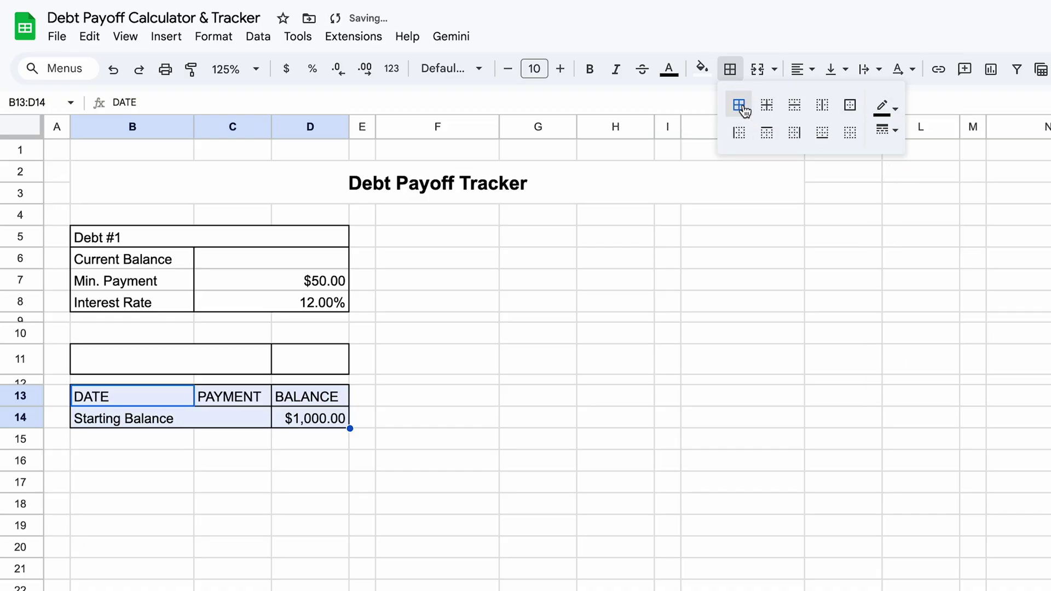
# Step: Type the label 'PAID OFF' in cell B10
pyautogui.doubleClick(164, 333)
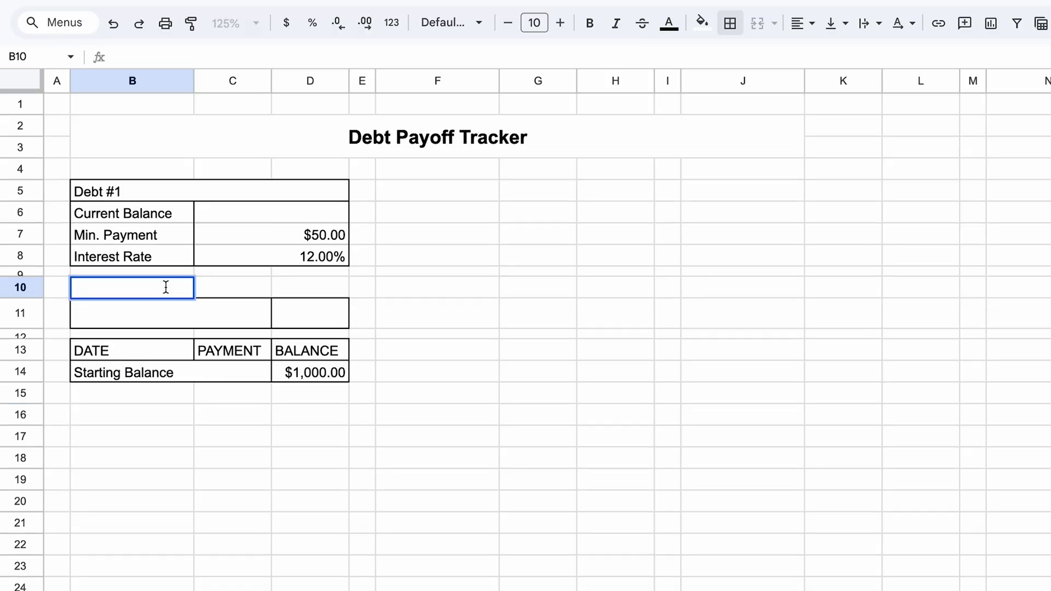
pyautogui.write('PAID OFF:')
pyautogui.doubleClick(249, 286)
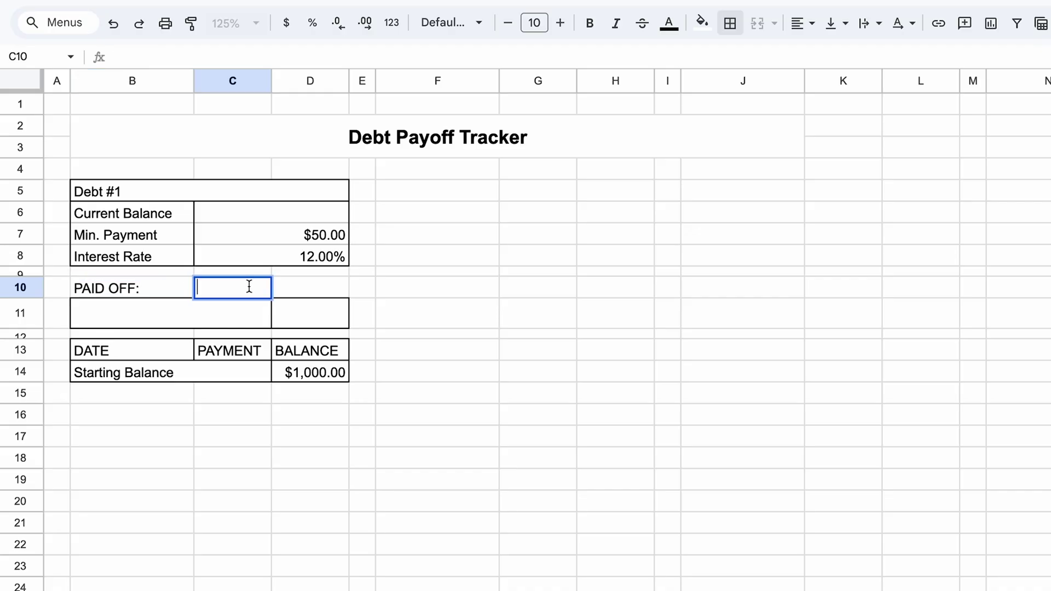
# Step: Enter =D14-C6 in C10 so PAID OFF shows starting minus current balance
pyautogui.write('=')
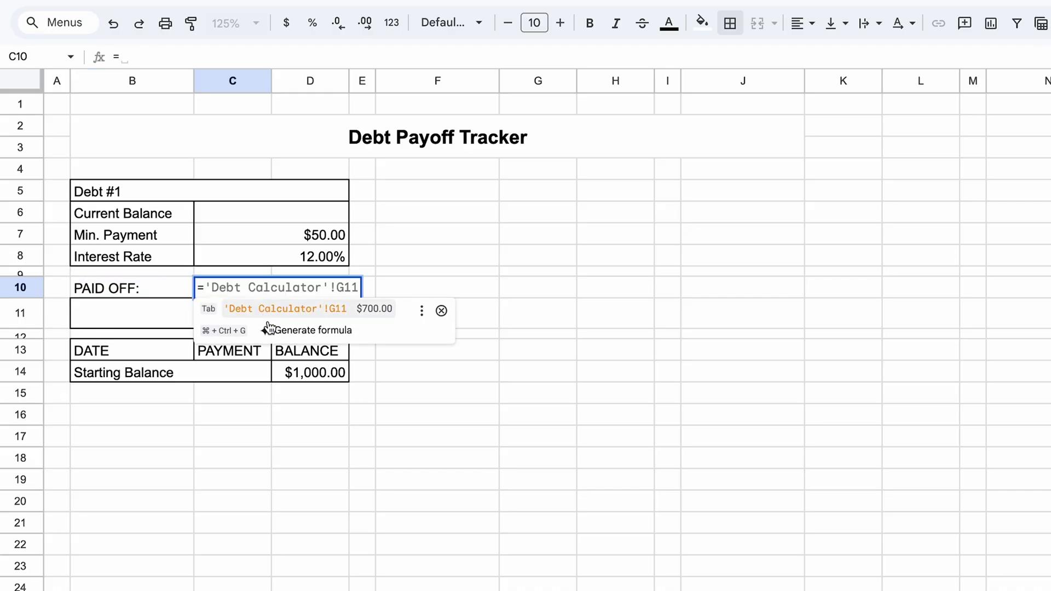
pyautogui.click(310, 377)
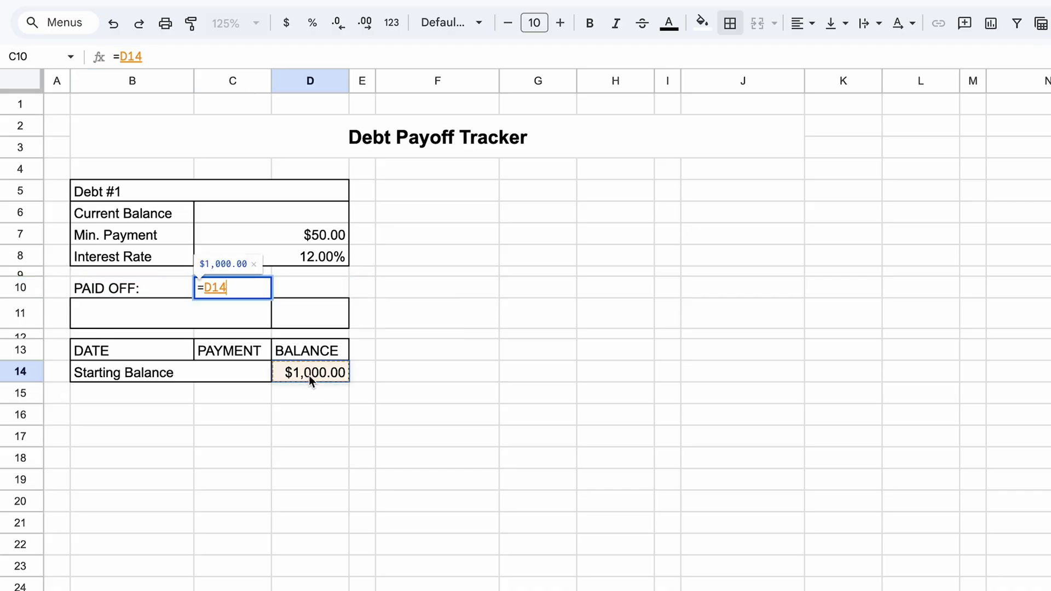
pyautogui.write('-')
pyautogui.click(291, 218)
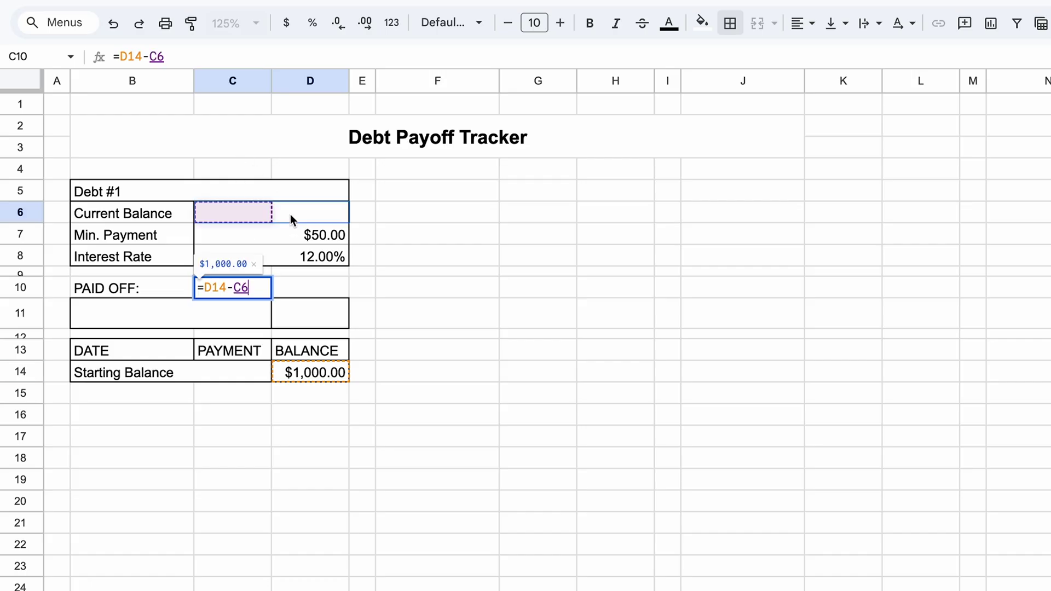
pyautogui.press('Return')
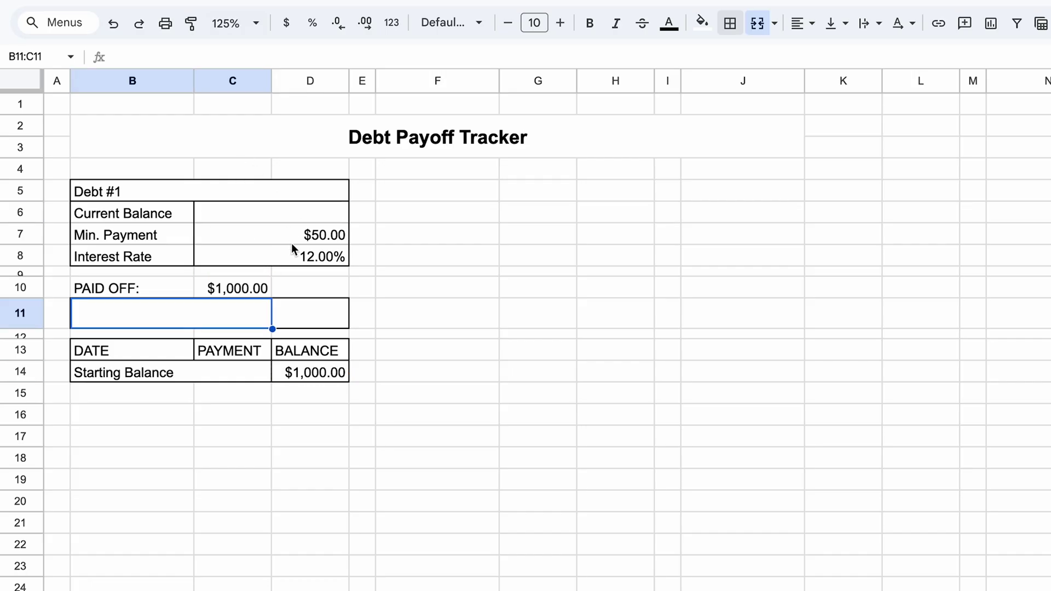
# Step: Give the payment log B15:D54 an outer border and vertical column dividers
pyautogui.click(164, 398)
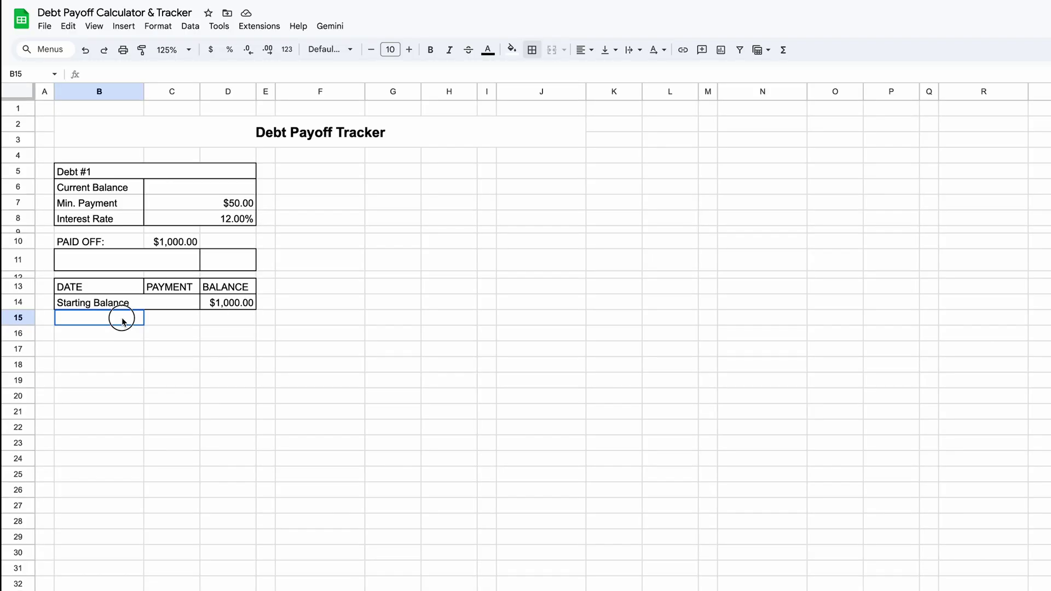
pyautogui.moveTo(121, 321); pyautogui.dragTo(223, 324)
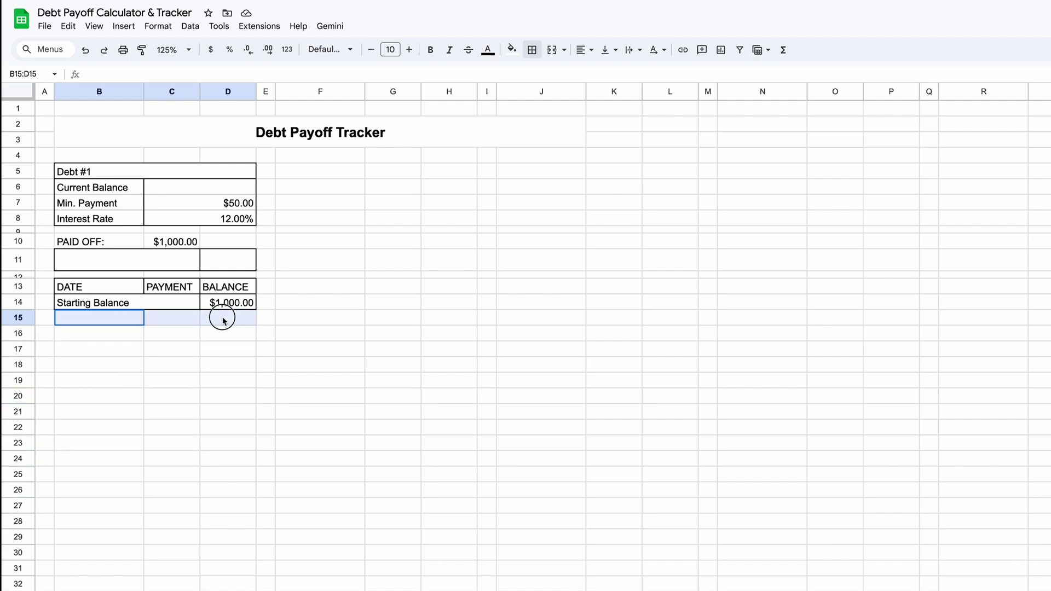
pyautogui.moveTo(223, 320); pyautogui.dragTo(229, 445)
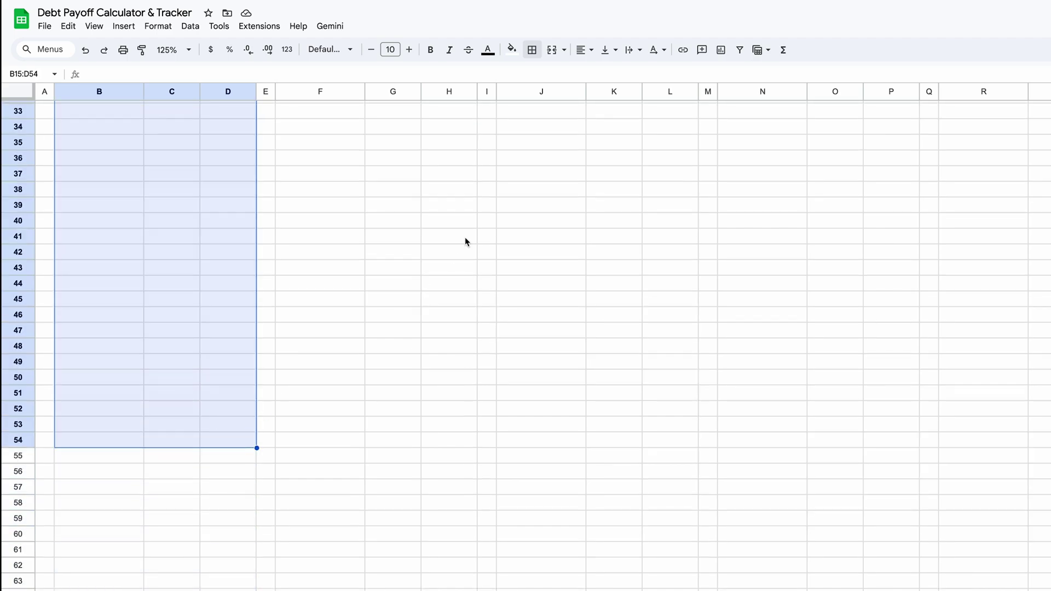
pyautogui.click(531, 50)
pyautogui.click(599, 76)
pyautogui.click(605, 82)
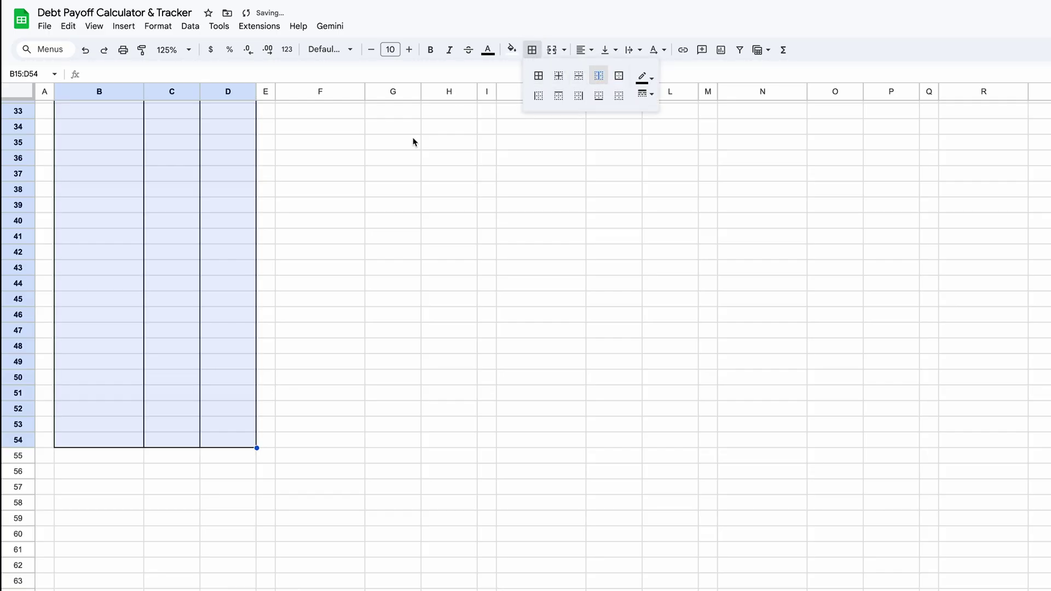
# Step: Delete the unused sheet rows 56 through 1000
pyautogui.click(17, 471)
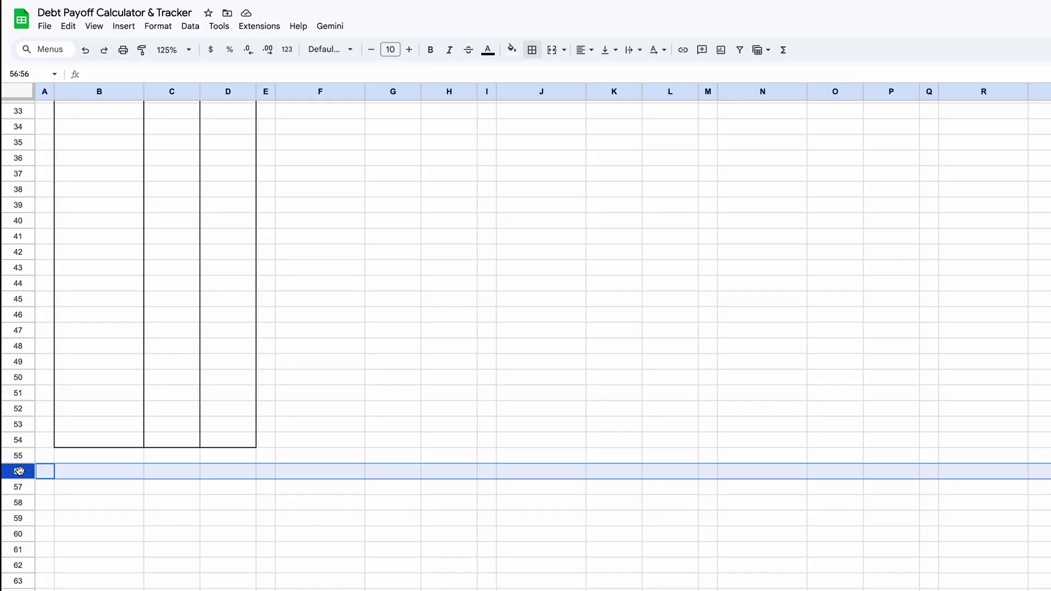
pyautogui.hotkey('ctrl', 'shift', 'Down')
pyautogui.rightClick(19, 471)
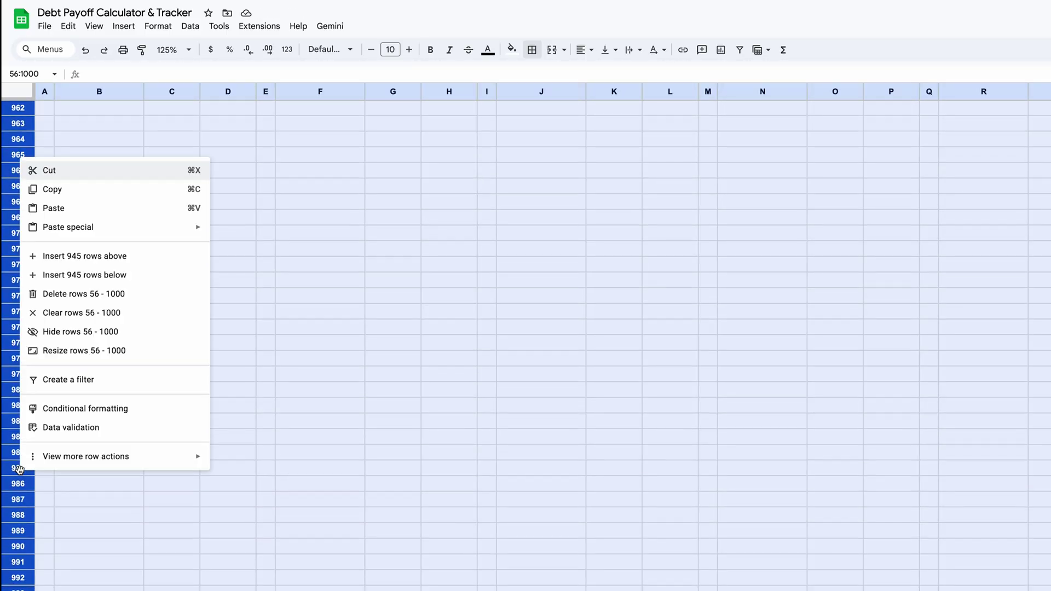
pyautogui.click(87, 296)
pyautogui.click(305, 433)
pyautogui.scroll(6, 306, 436)
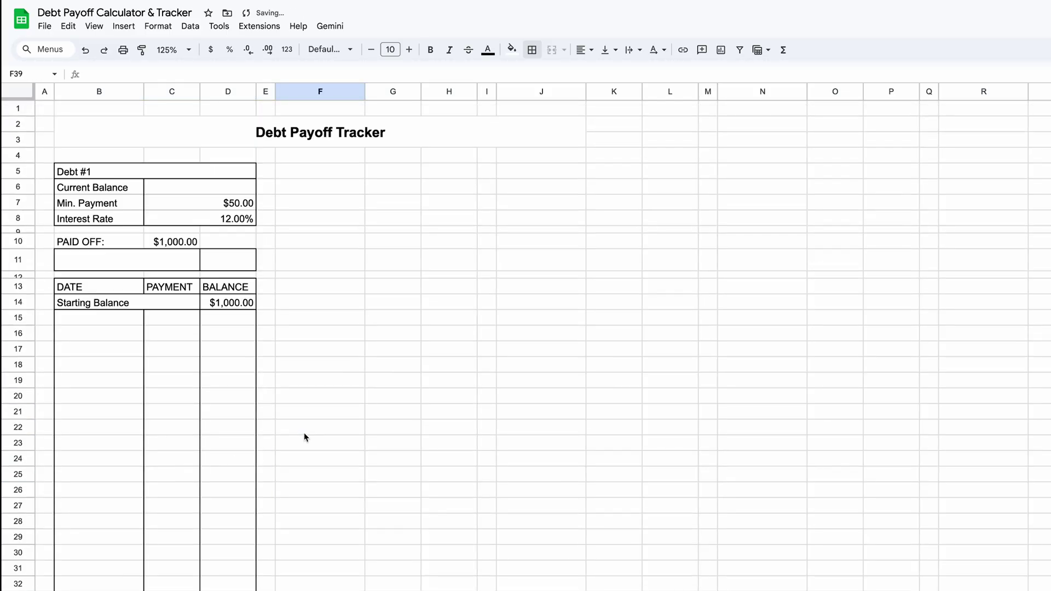
pyautogui.moveTo(99, 317); pyautogui.dragTo(110, 590)
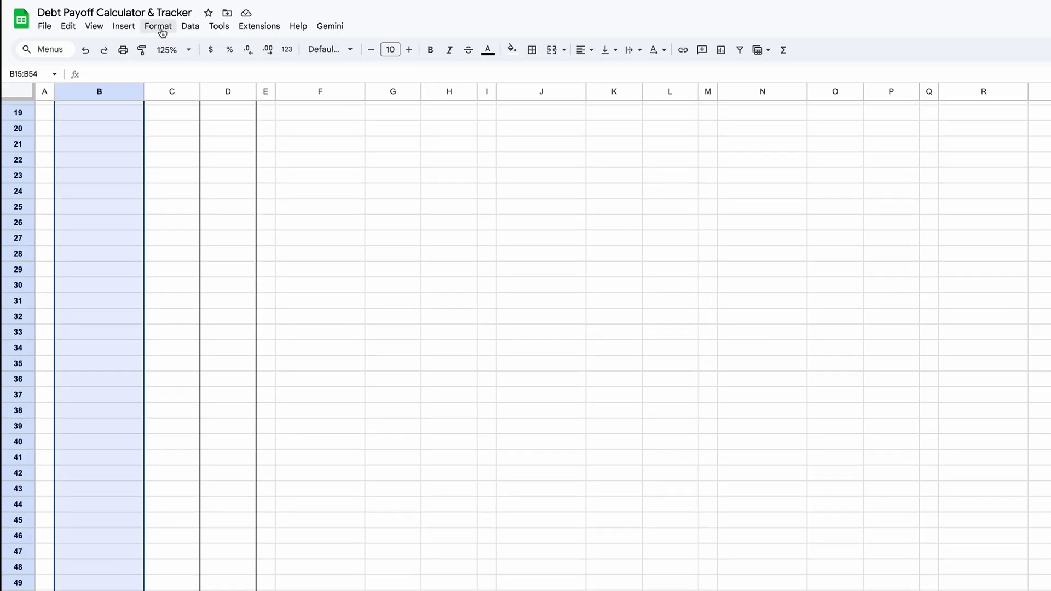
# Step: Add a data validation rule requiring valid dates in B15:B54
pyautogui.click(190, 27)
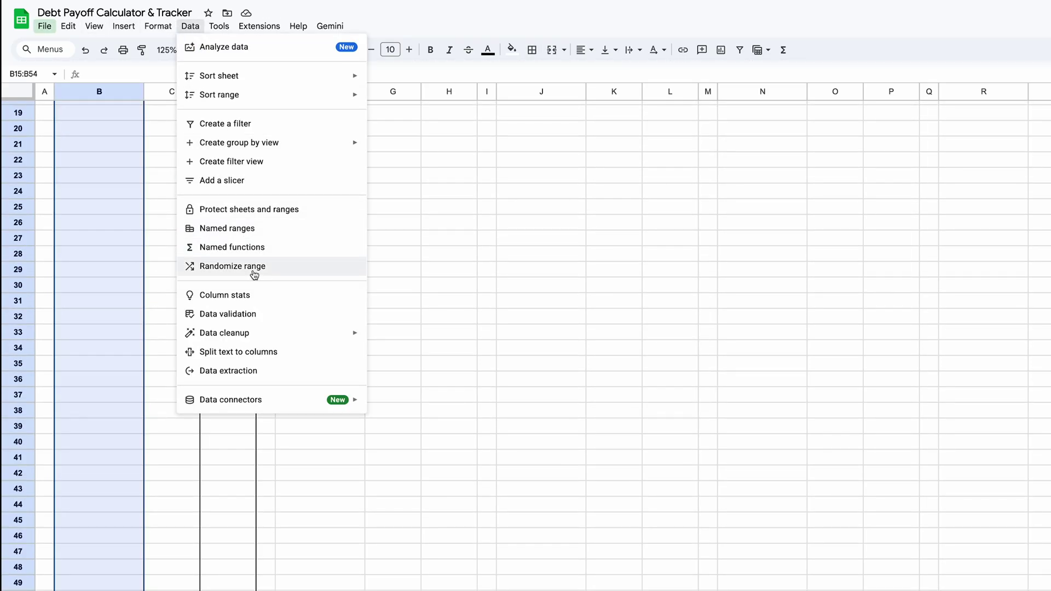
pyautogui.click(263, 315)
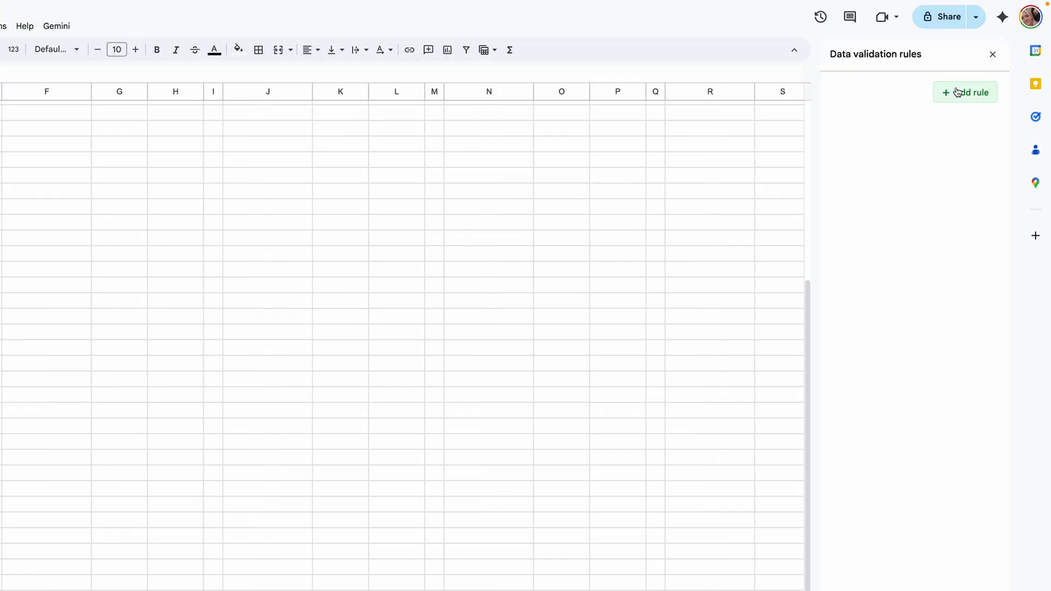
pyautogui.click(958, 92)
pyautogui.click(939, 157)
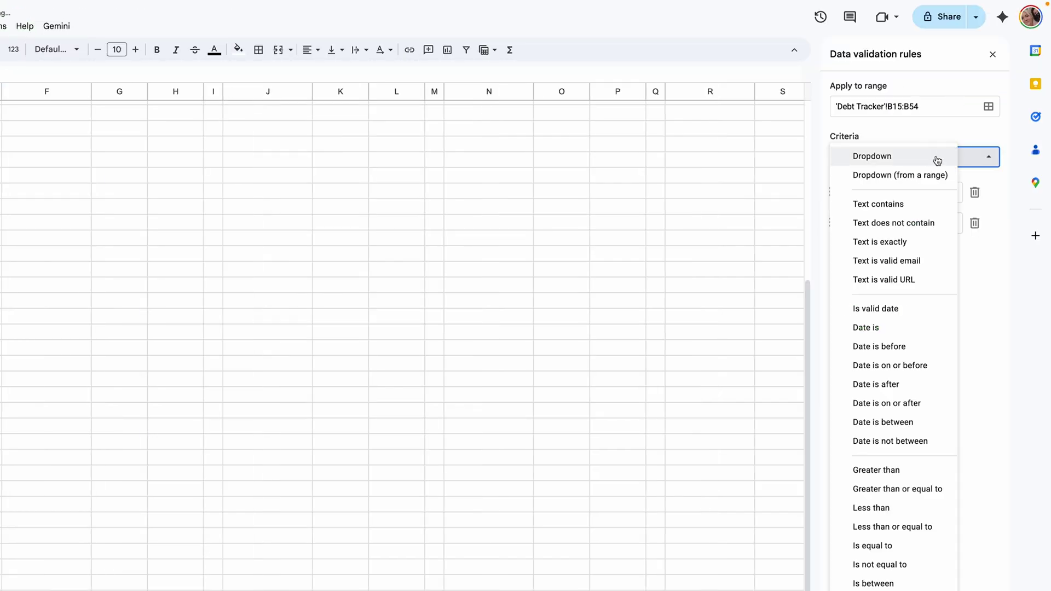
pyautogui.click(886, 312)
pyautogui.click(975, 551)
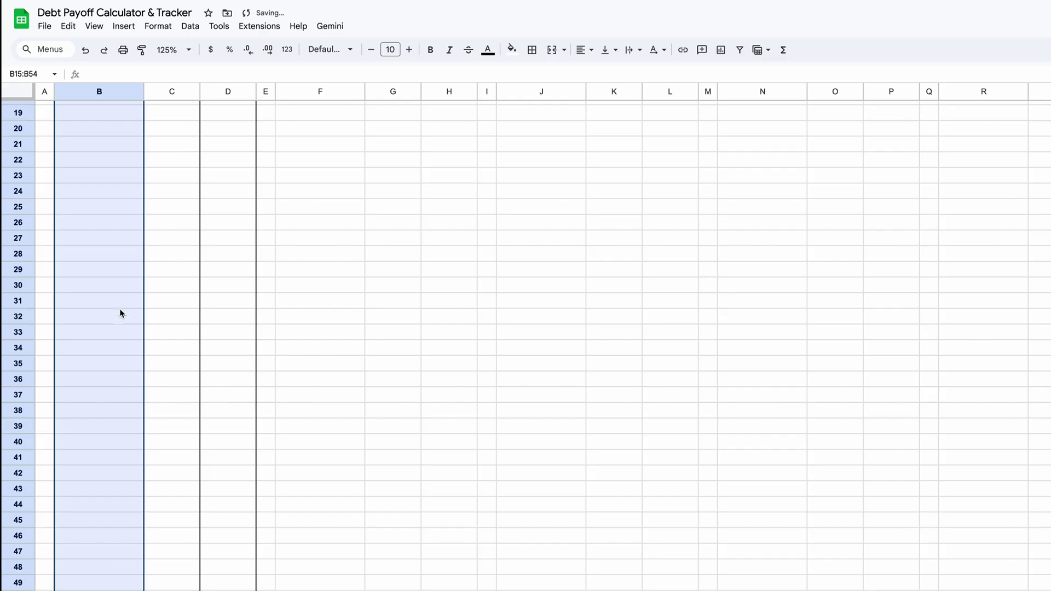
# Step: Pick December 15, 2025 as the first payment date in B15
pyautogui.doubleClick(123, 320)
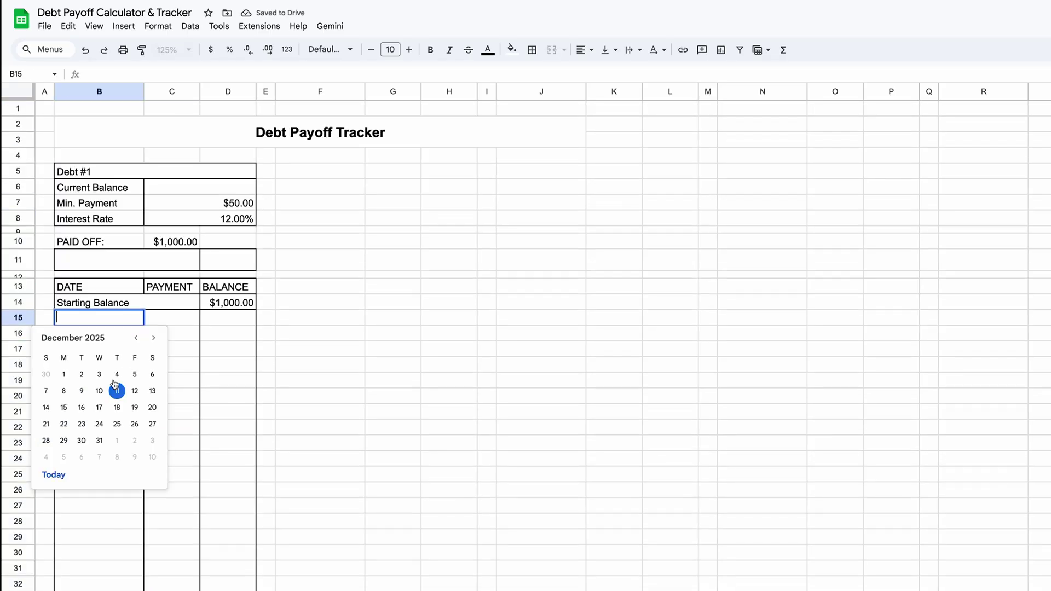
pyautogui.click(70, 405)
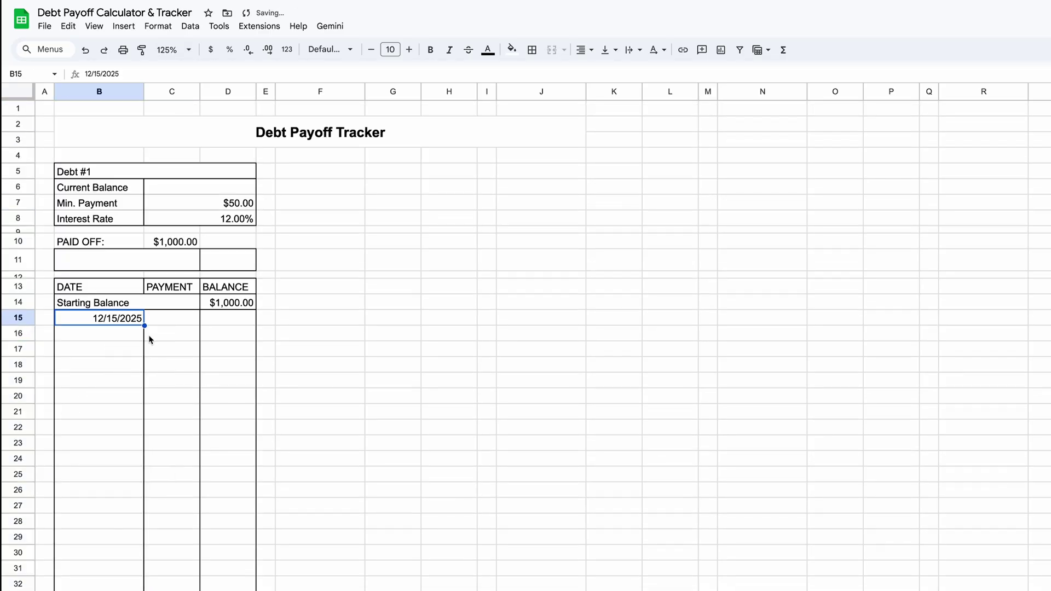
pyautogui.moveTo(175, 320); pyautogui.dragTo(182, 590)
# Step: Apply currency format to C15:C54 and a light grey fill to D15:D54
pyautogui.scroll(5, 203, 459)
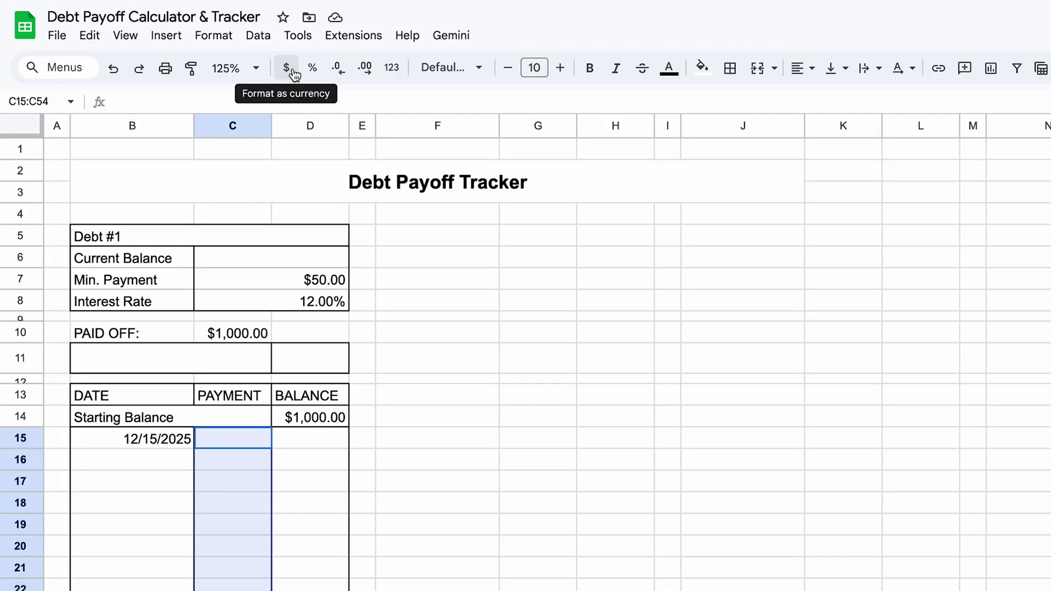
pyautogui.click(214, 51)
pyautogui.moveTo(310, 438); pyautogui.dragTo(230, 590)
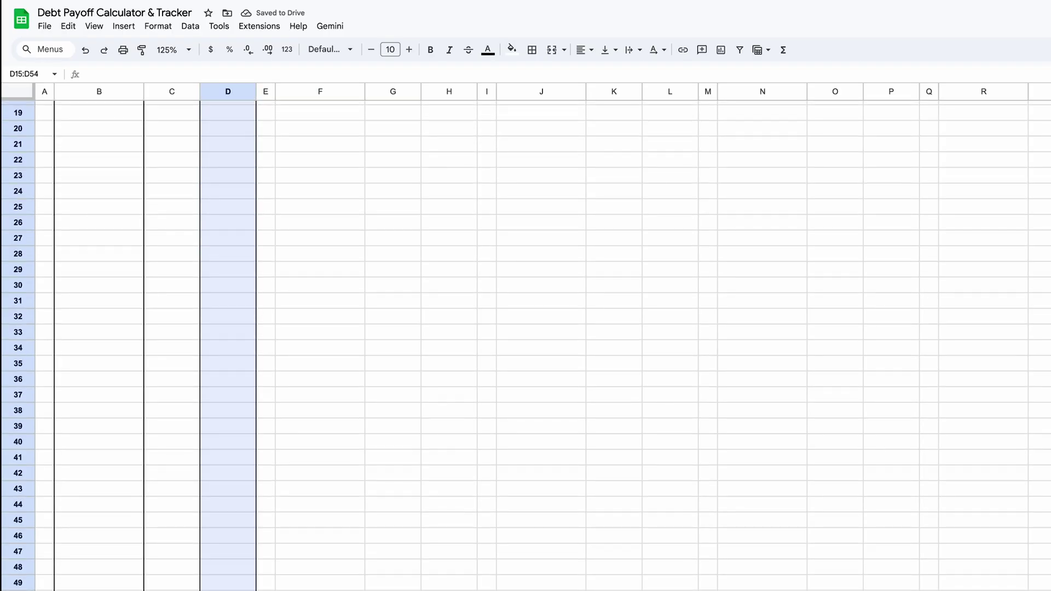
pyautogui.scroll(5, 398, 229)
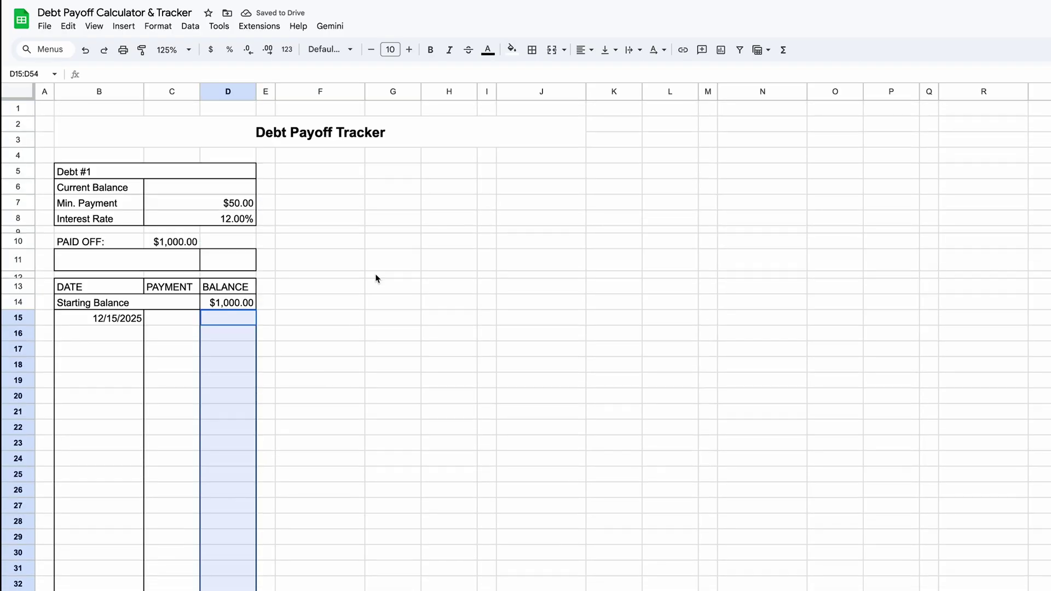
pyautogui.click(512, 49)
pyautogui.click(606, 91)
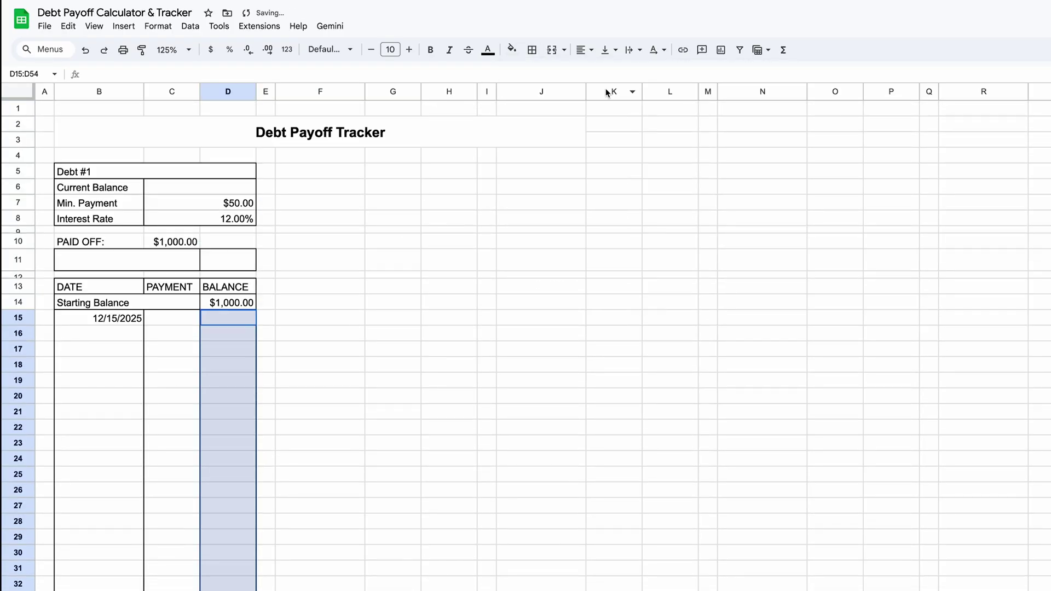
# Step: Enter =if(C15<>"",(D14-C15),"") as the first balance formula in D15
pyautogui.doubleClick(220, 316)
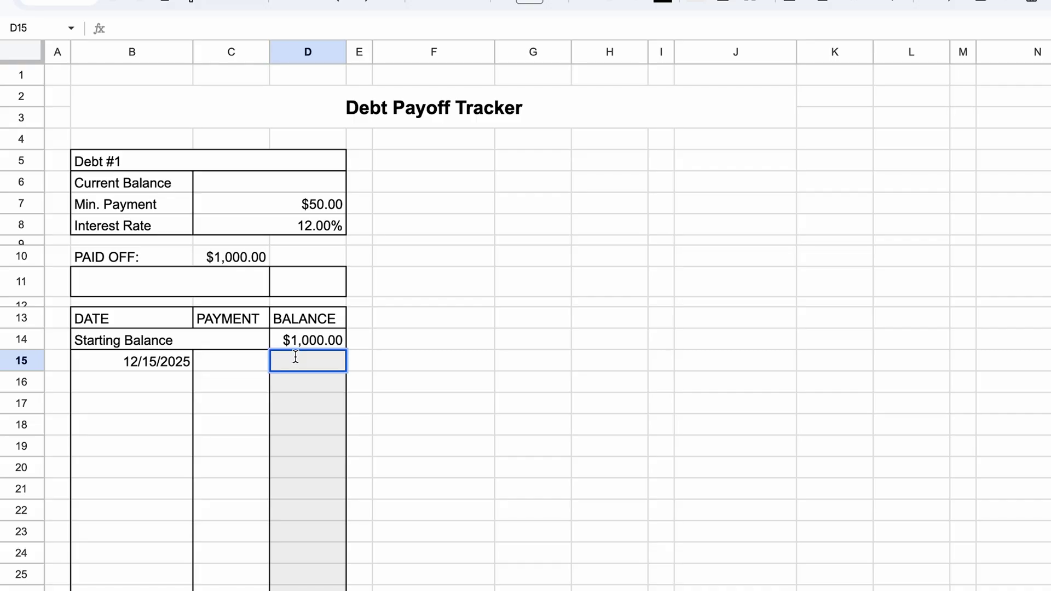
pyautogui.write('=')
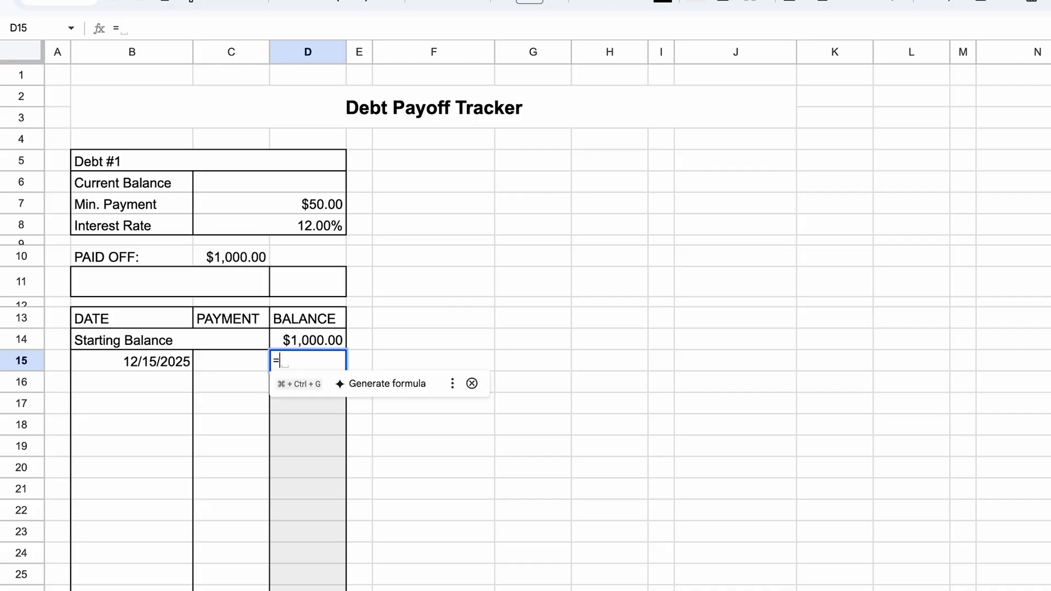
pyautogui.write('if(')
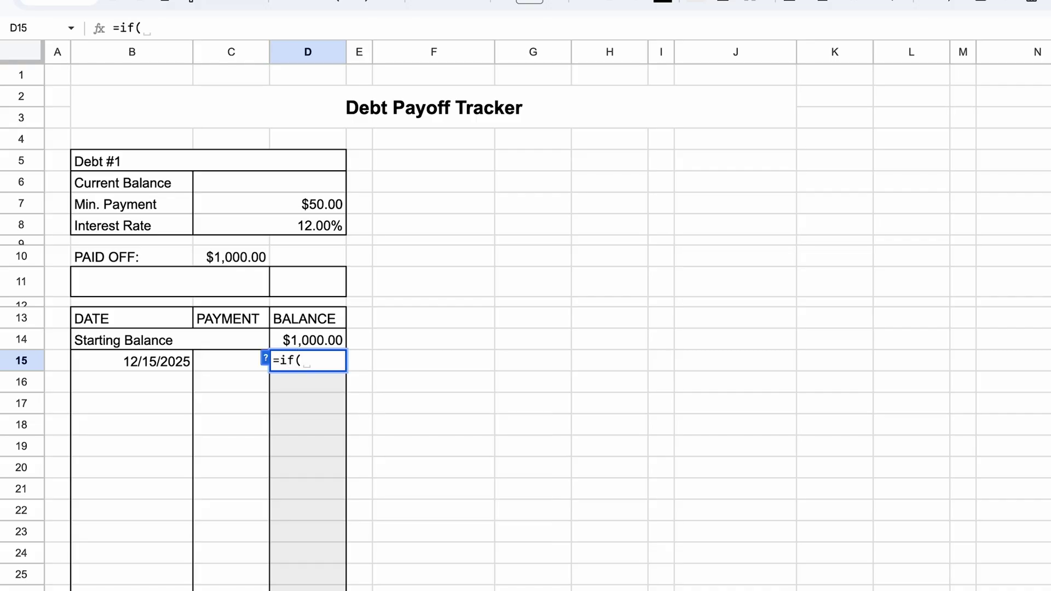
pyautogui.click(215, 363)
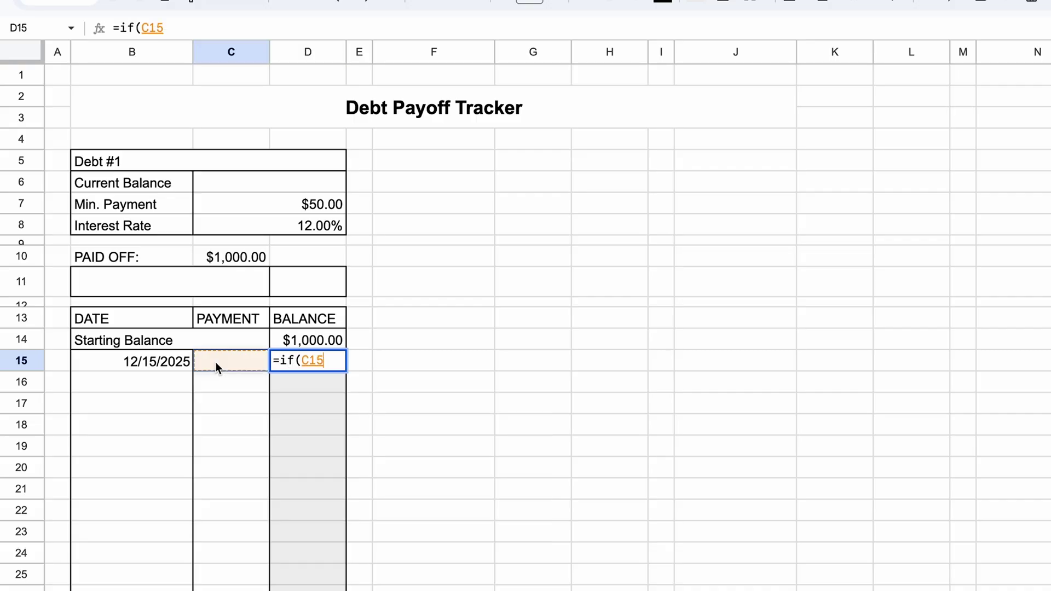
pyautogui.write('<>')
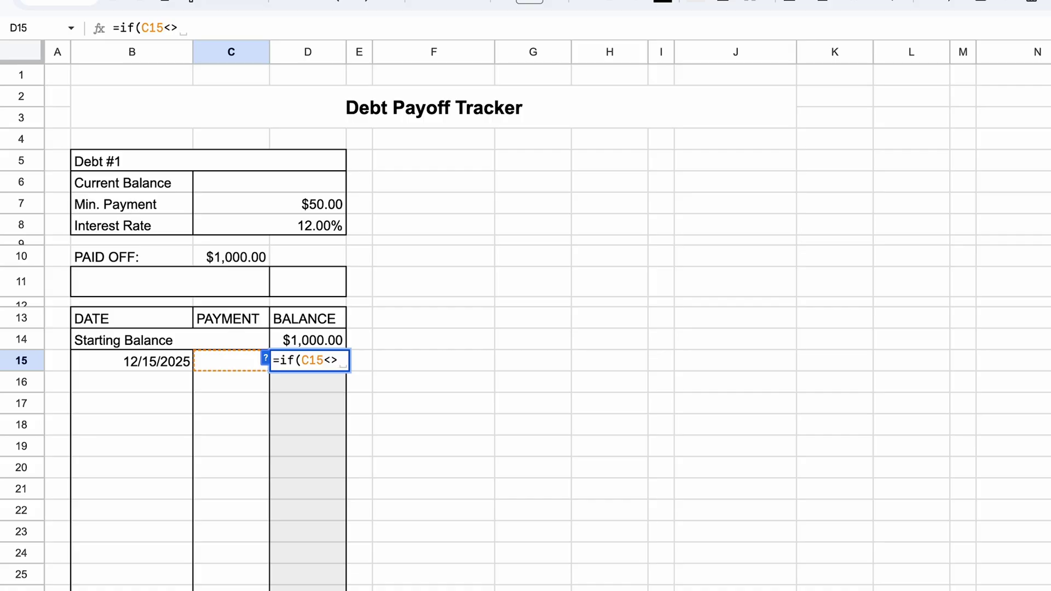
pyautogui.write('"",')
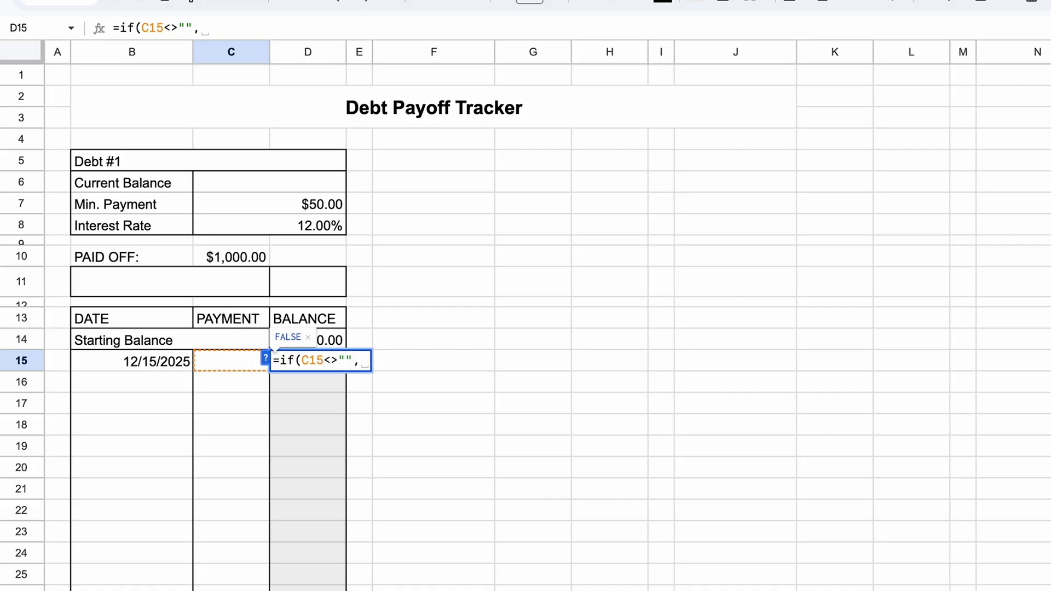
pyautogui.write('(')
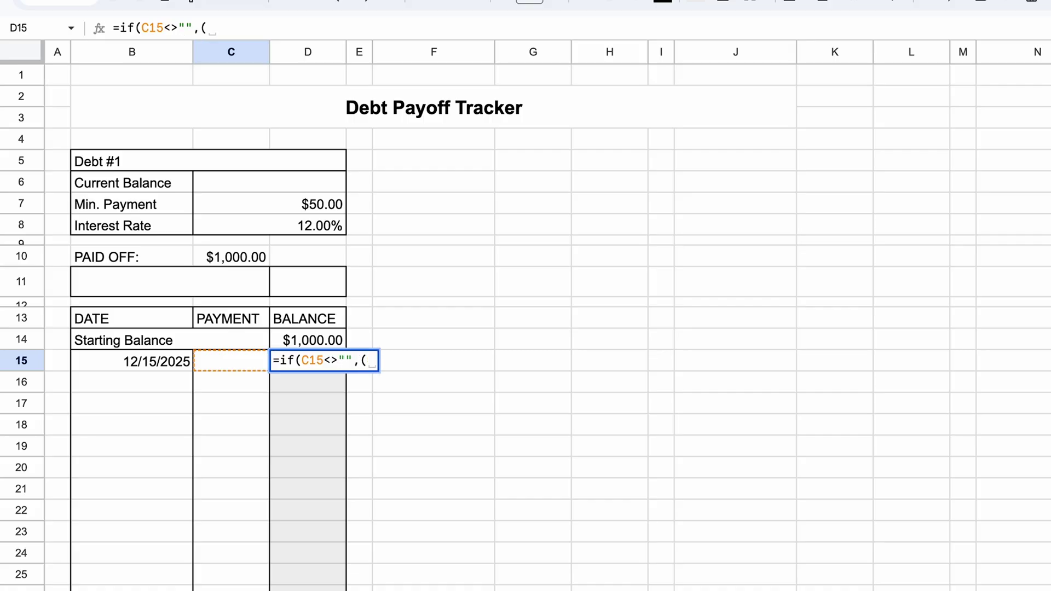
pyautogui.click(310, 339)
pyautogui.write('-')
pyautogui.click(247, 366)
pyautogui.write(')')
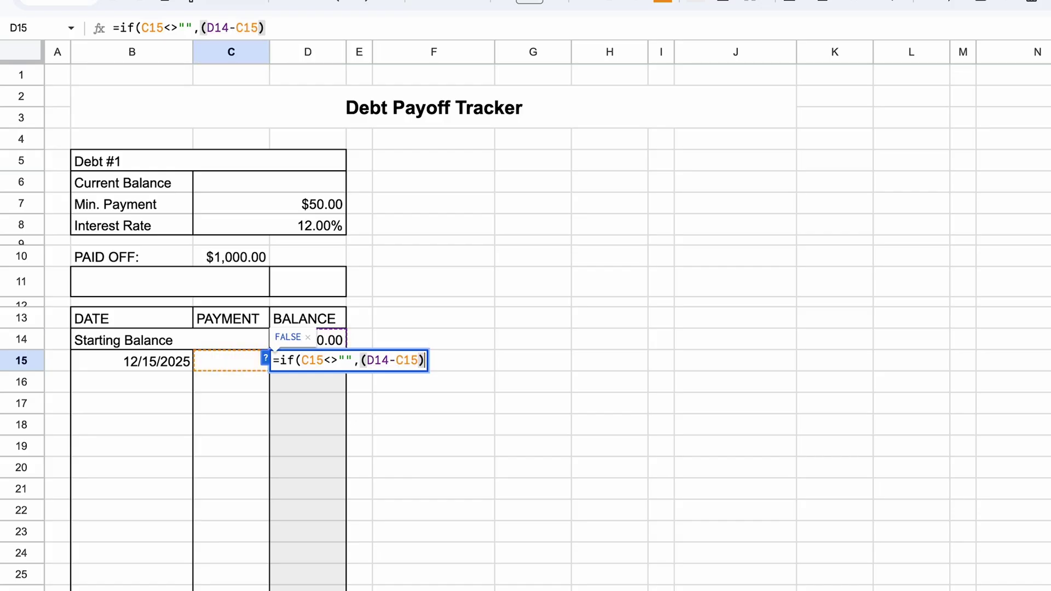
pyautogui.write(',"")')
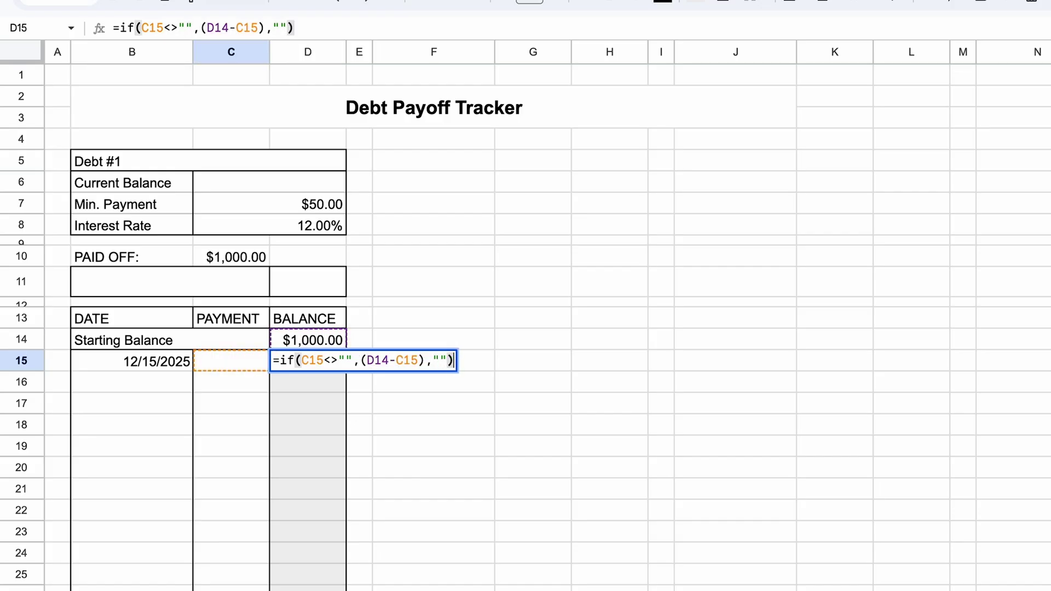
pyautogui.press('Return')
# Step: Log a 100 payment in C15, leaving a $900.00 balance
pyautogui.click(237, 361)
pyautogui.write('100')
pyautogui.press('Return')
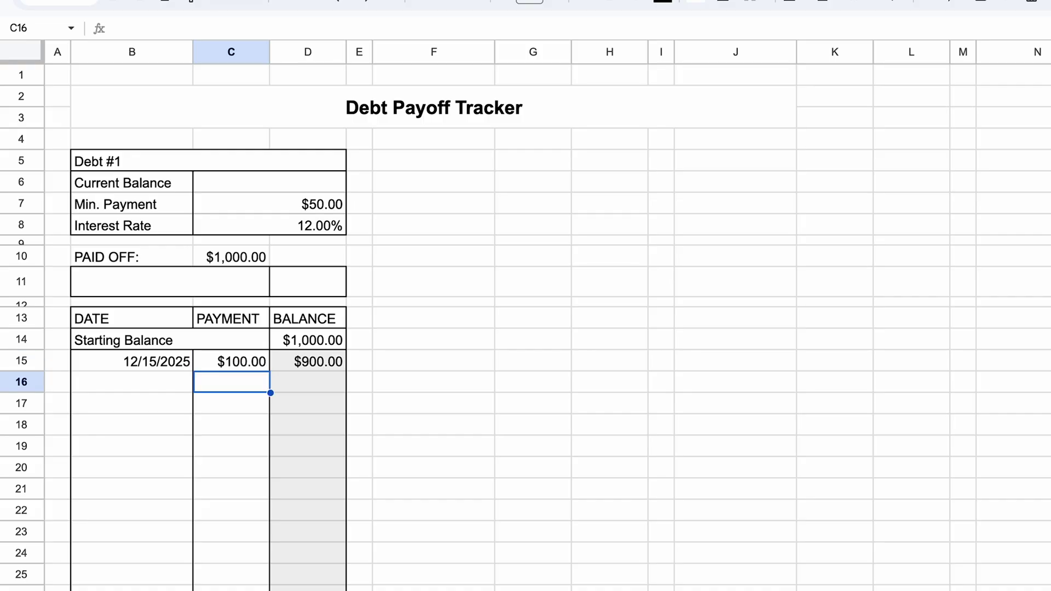
pyautogui.hscroll(1, 270, 298)
# Step: Enter =if(B15>1,(vlookup(max(B15:B54),B15:D54,3,0)),D14) in C6, showing $900.00
pyautogui.doubleClick(300, 179)
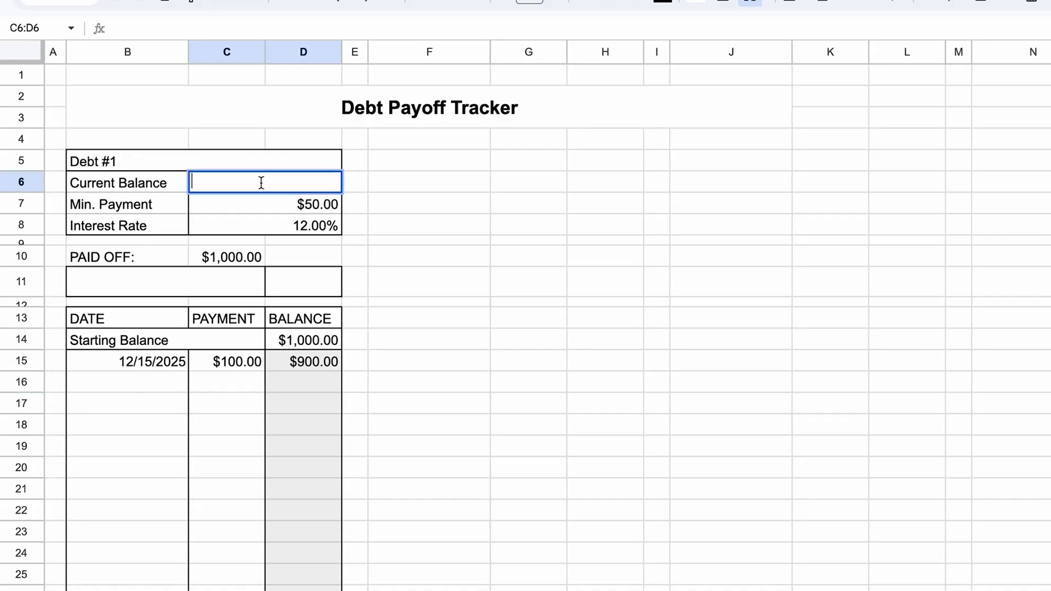
pyautogui.write('=if(')
pyautogui.click(162, 366)
pyautogui.write('>1,')
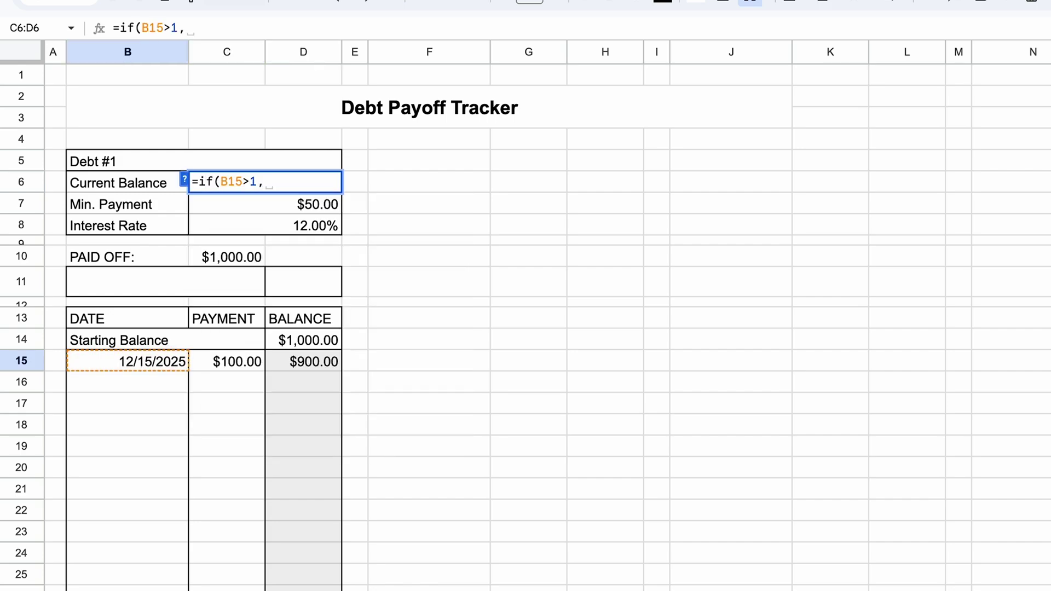
pyautogui.write('(')
pyautogui.write('vl')
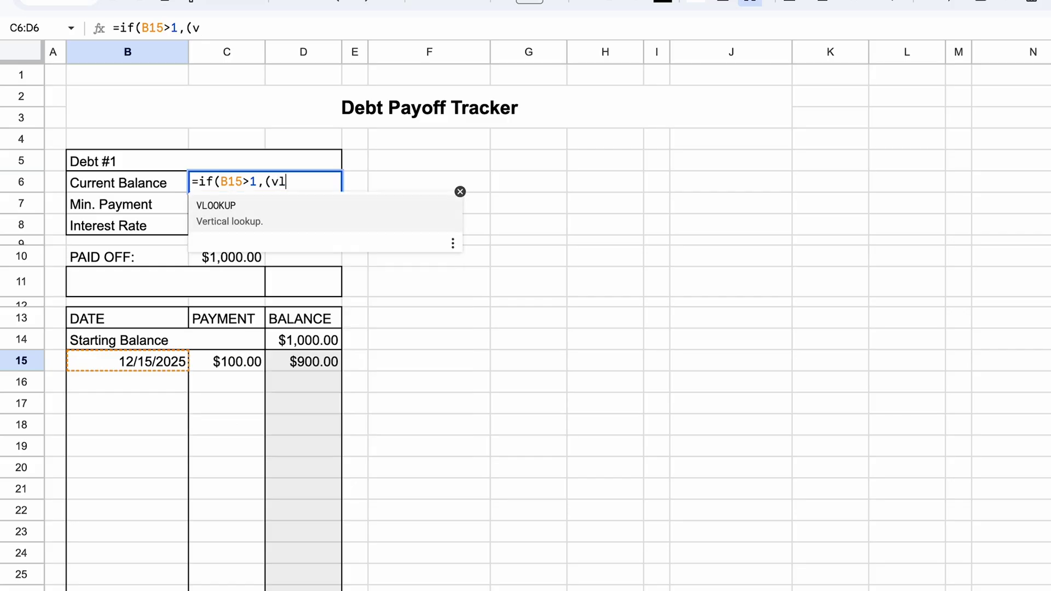
pyautogui.write('ookup(max(')
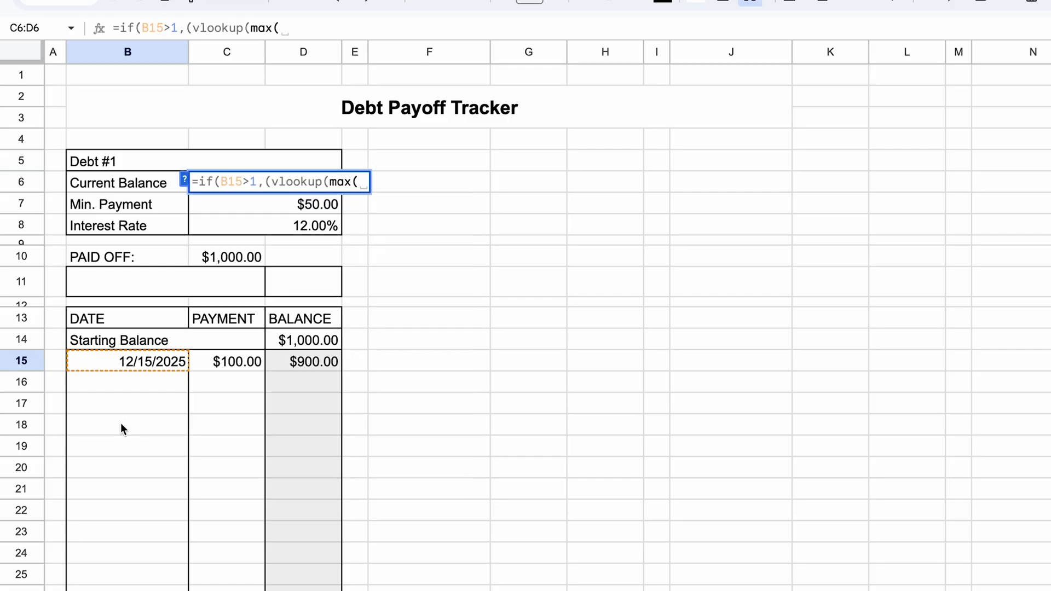
pyautogui.moveTo(124, 363); pyautogui.dragTo(75, 511)
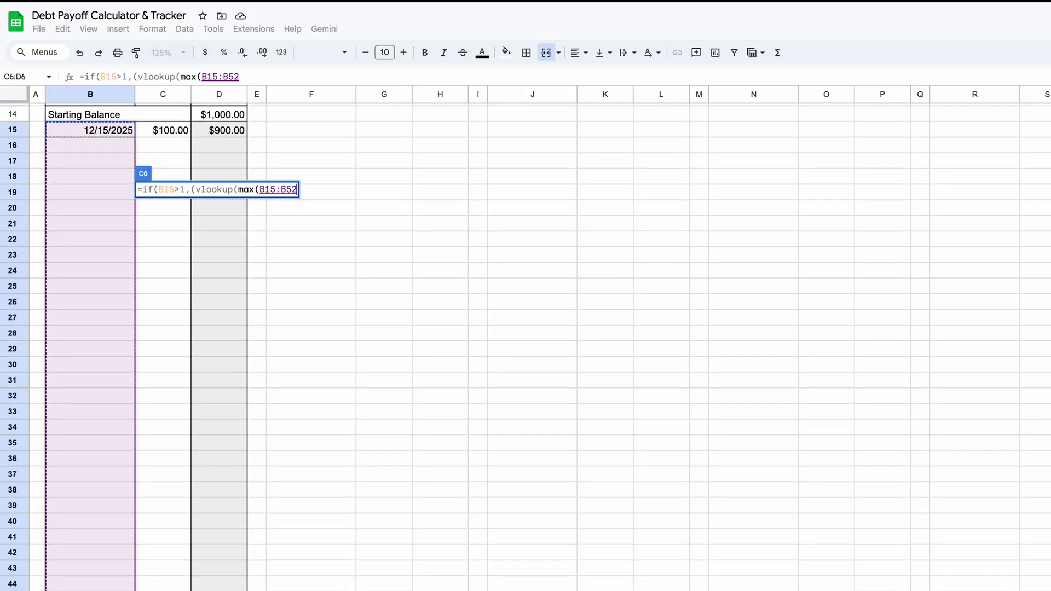
pyautogui.scroll(10, 105, 371)
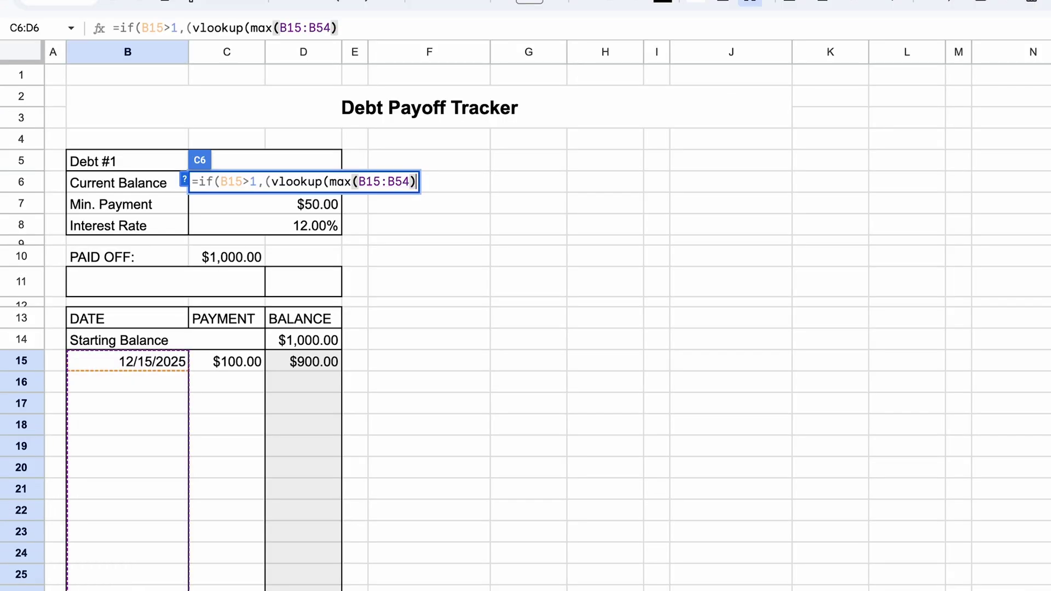
pyautogui.write(',')
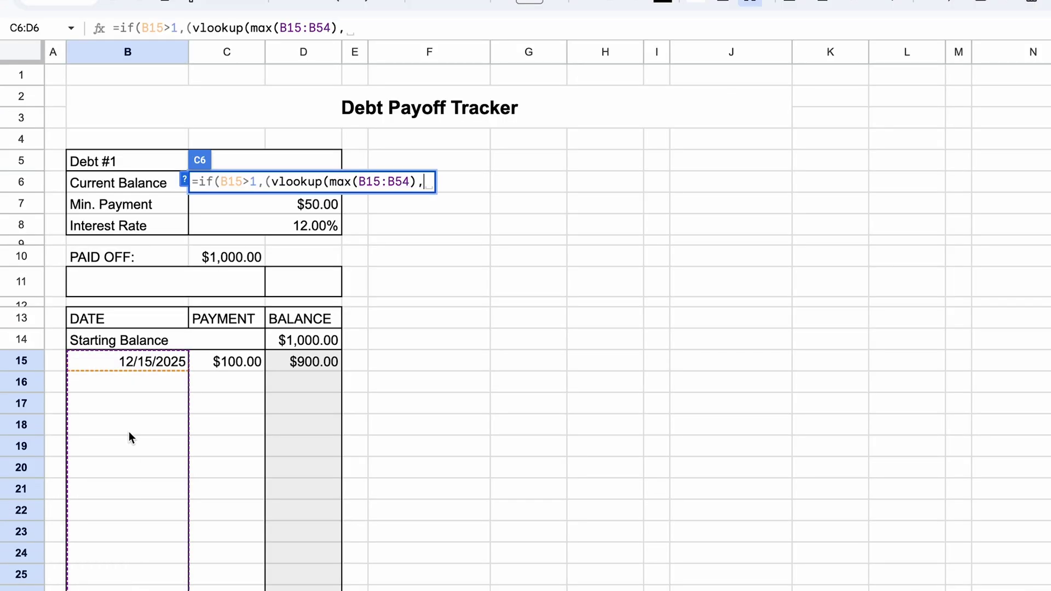
pyautogui.moveTo(70, 361); pyautogui.dragTo(320, 419)
pyautogui.scroll(7, 314, 301)
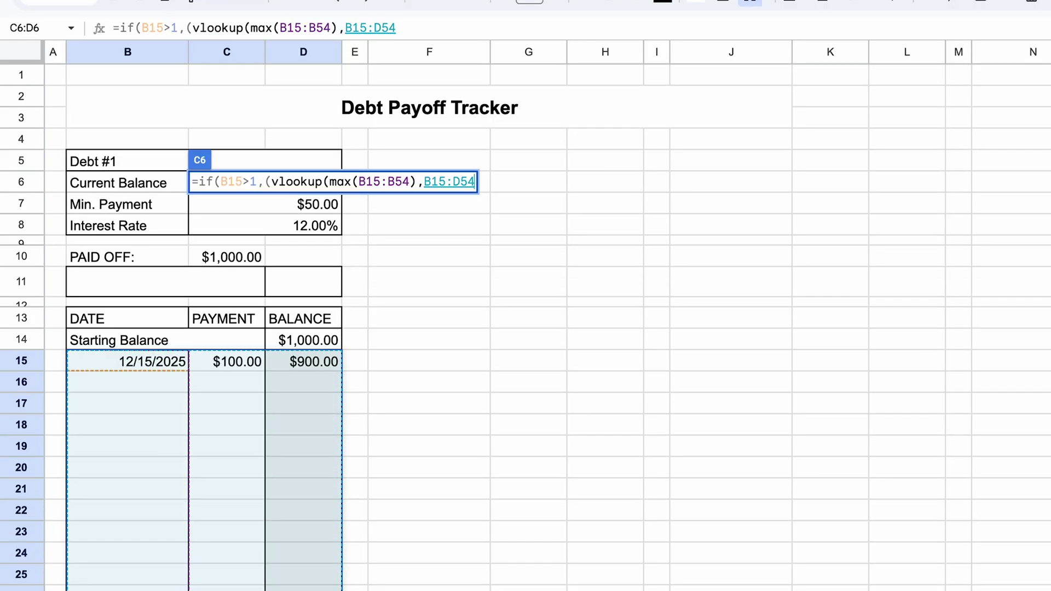
pyautogui.write(',3,0))')
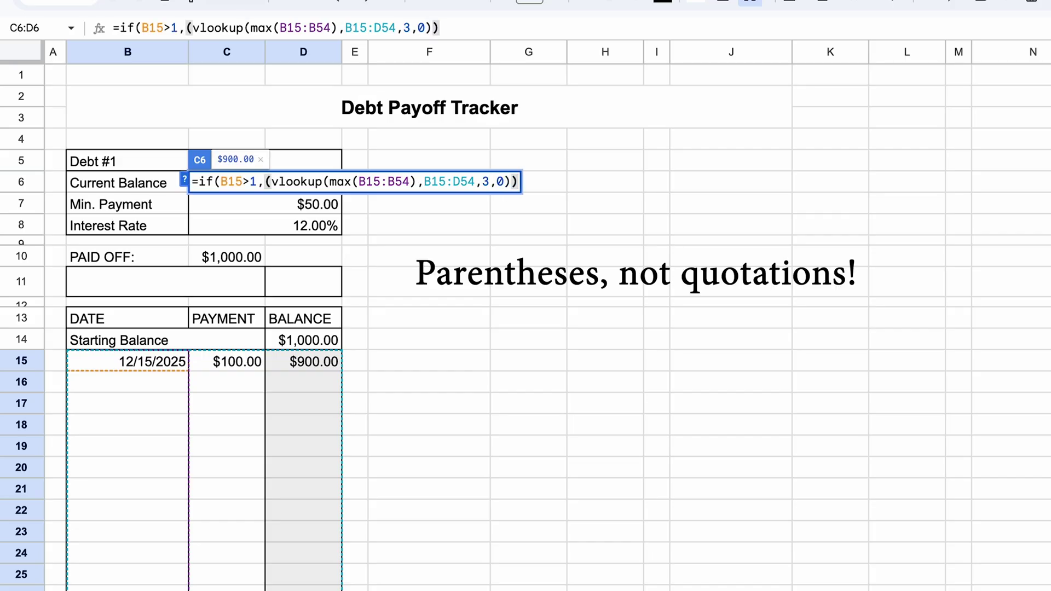
pyautogui.write(',')
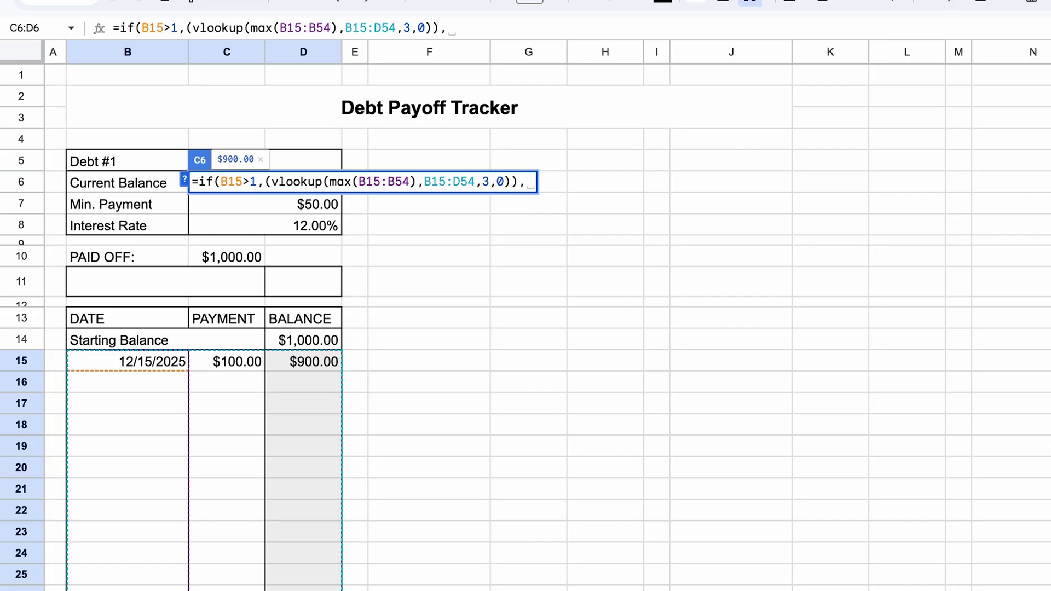
pyautogui.press('Return')
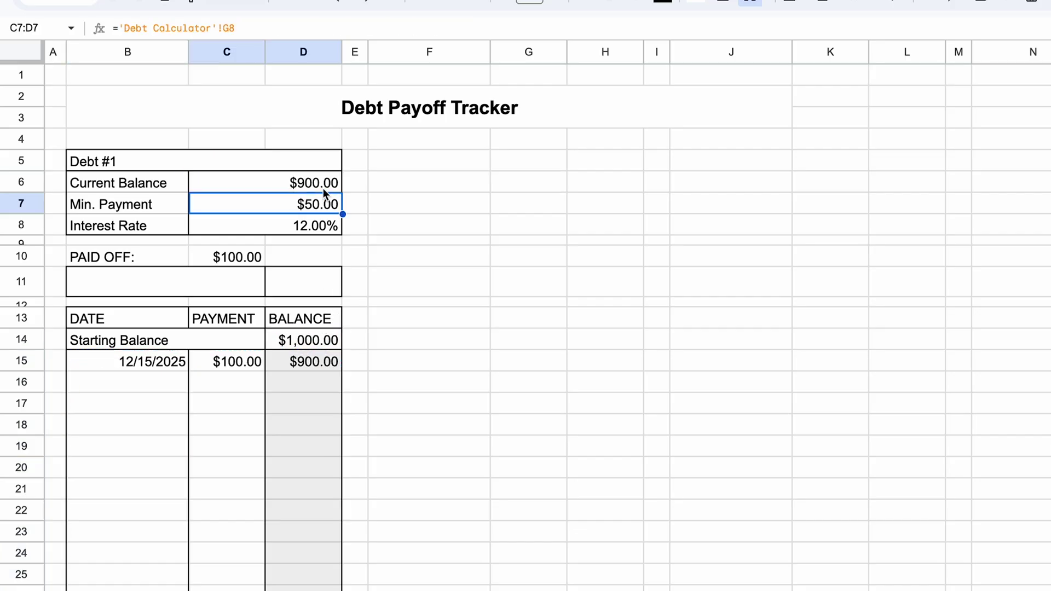
pyautogui.doubleClick(324, 189)
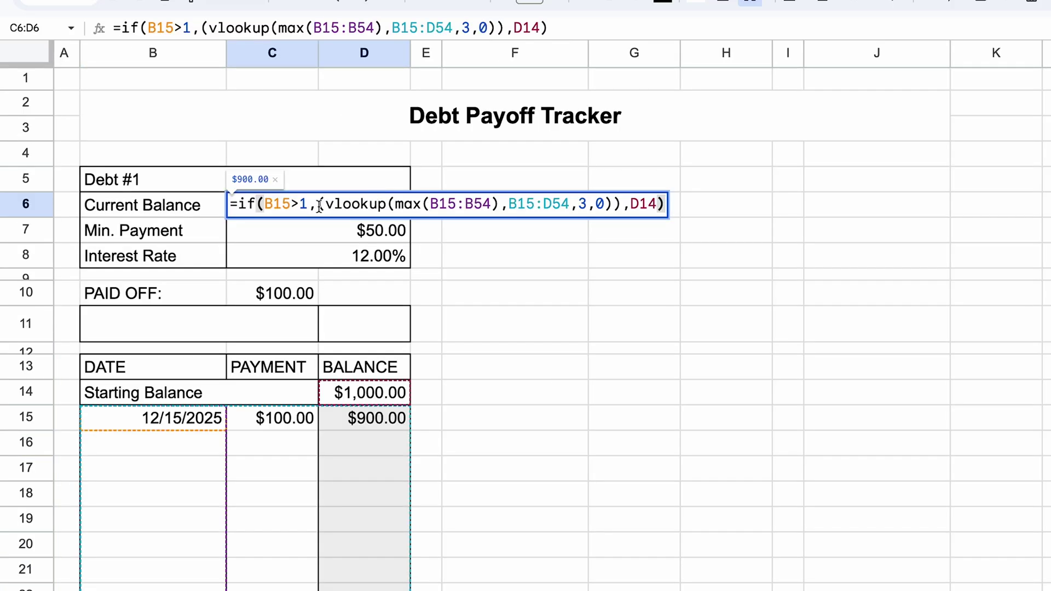
pyautogui.moveTo(238, 204); pyautogui.dragTo(308, 205)
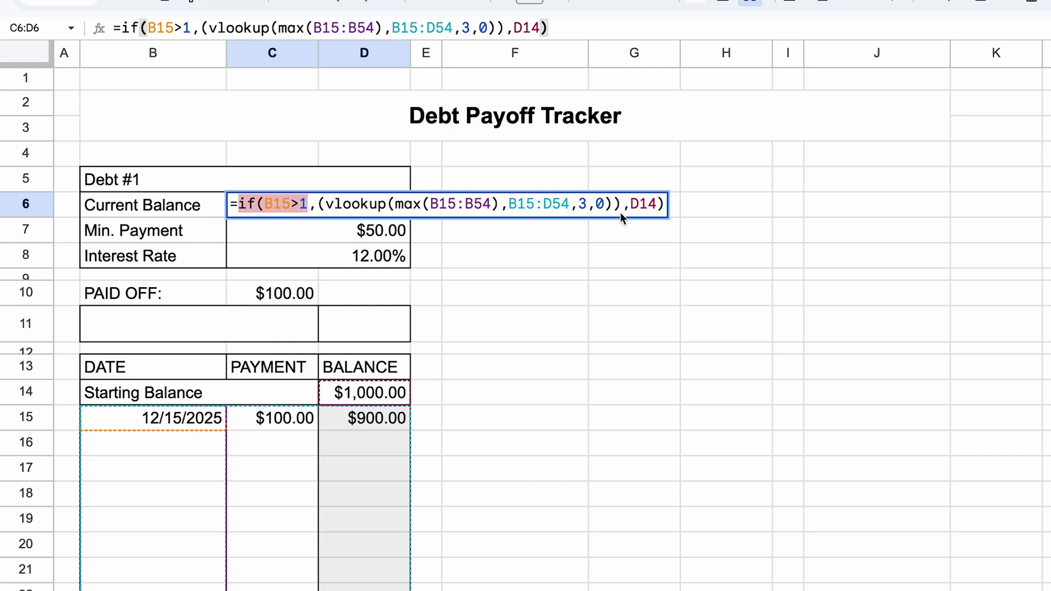
pyautogui.moveTo(629, 203); pyautogui.dragTo(664, 204)
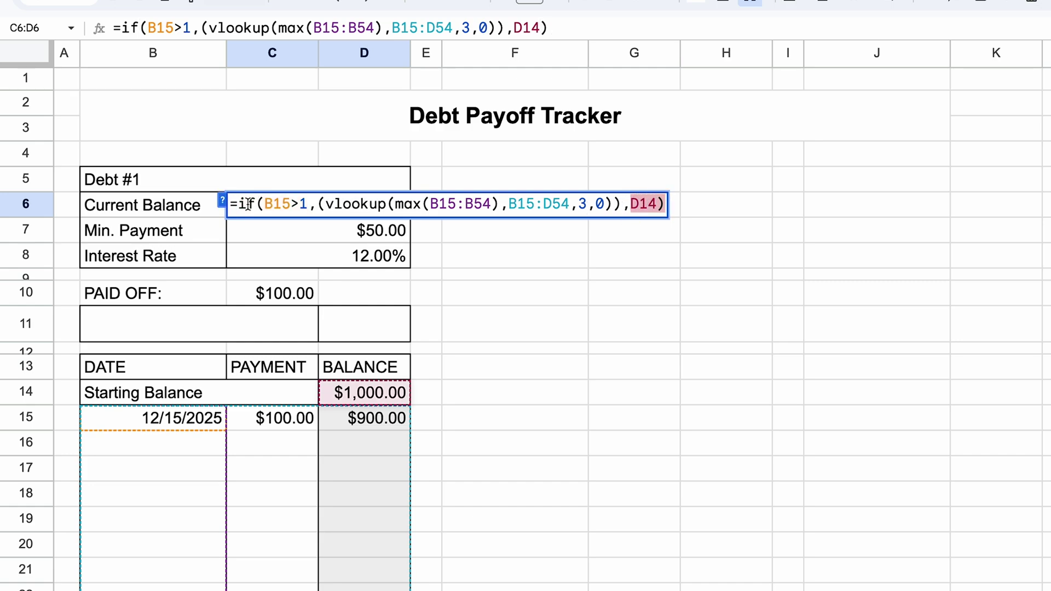
pyautogui.click(266, 204)
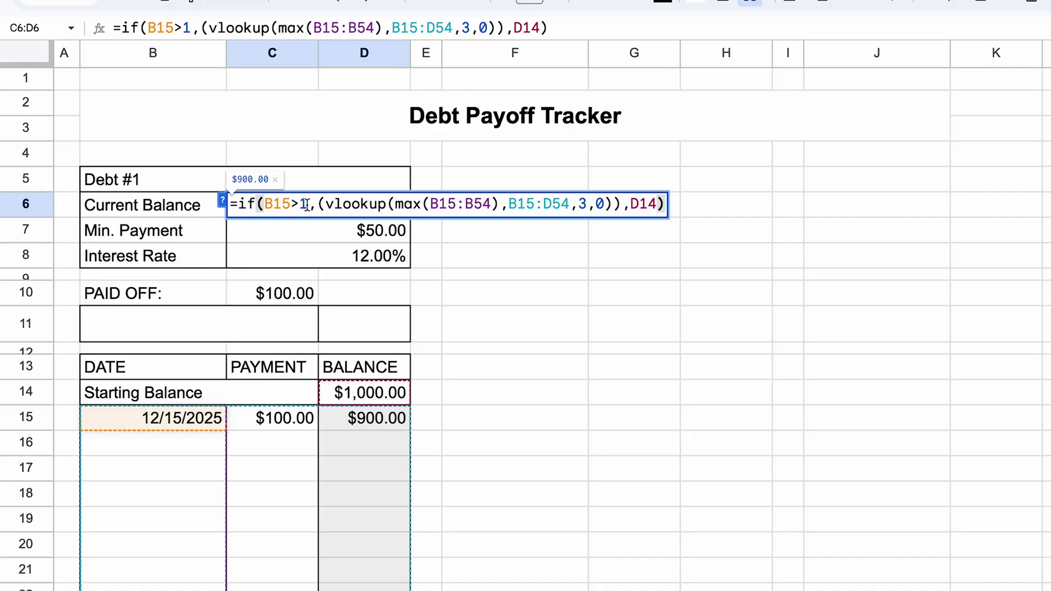
pyautogui.moveTo(316, 205); pyautogui.dragTo(661, 204)
pyautogui.click(633, 205)
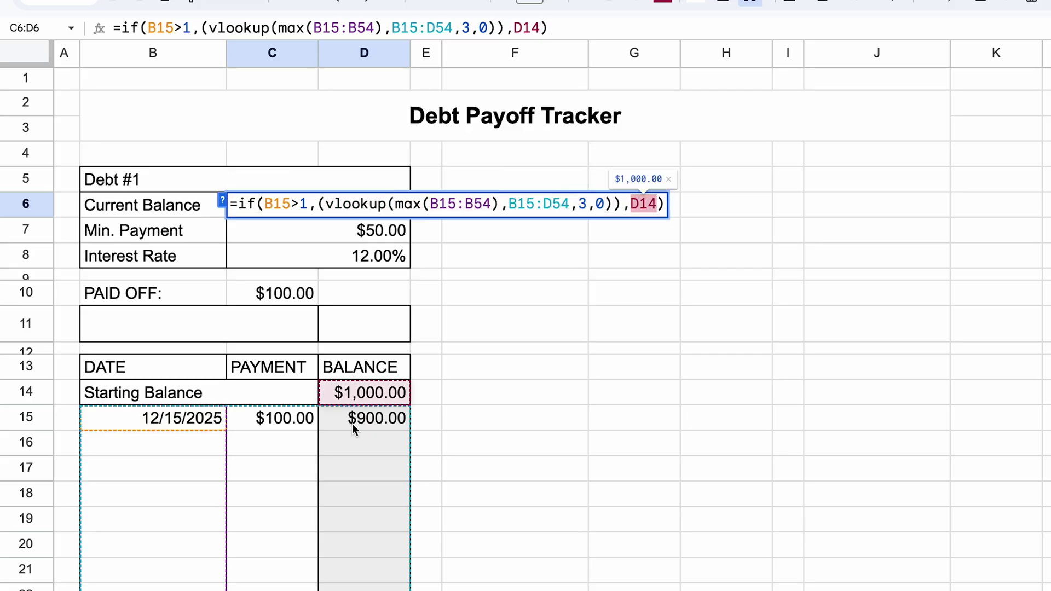
pyautogui.moveTo(317, 205); pyautogui.dragTo(619, 204)
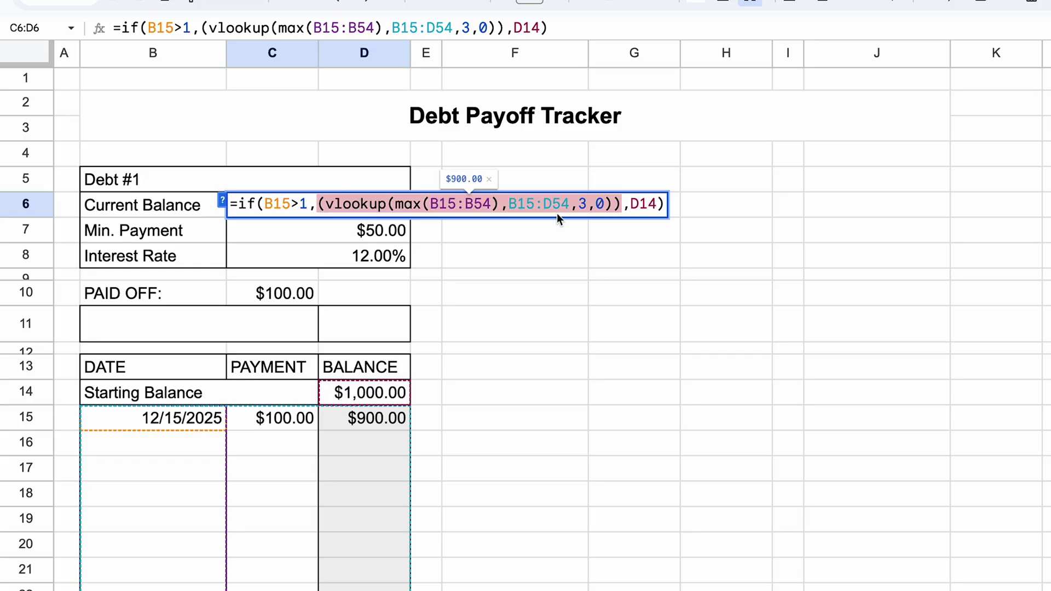
pyautogui.moveTo(396, 204); pyautogui.dragTo(498, 203)
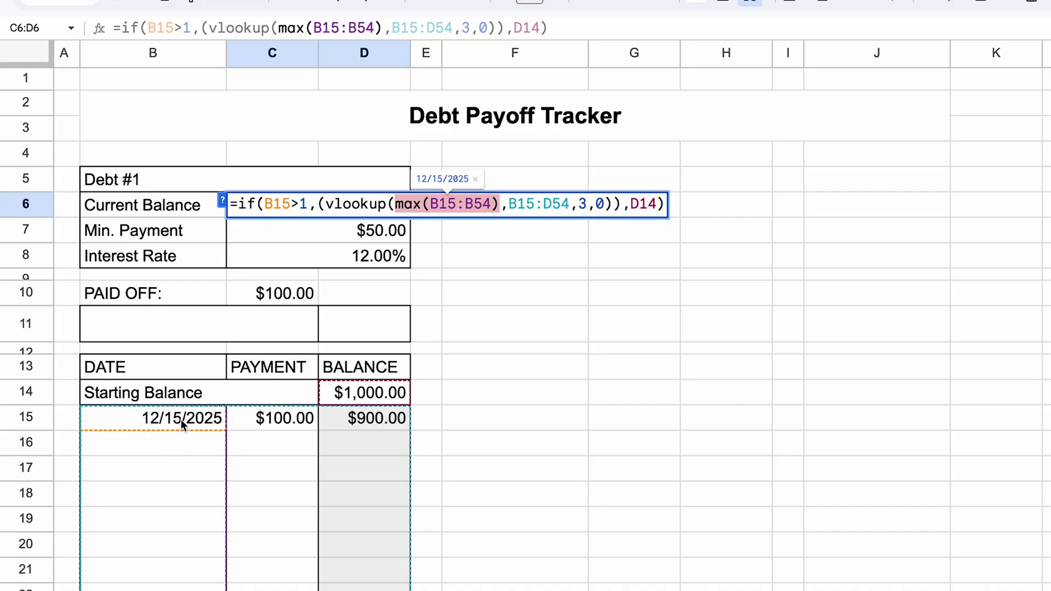
pyautogui.moveTo(320, 204); pyautogui.dragTo(622, 205)
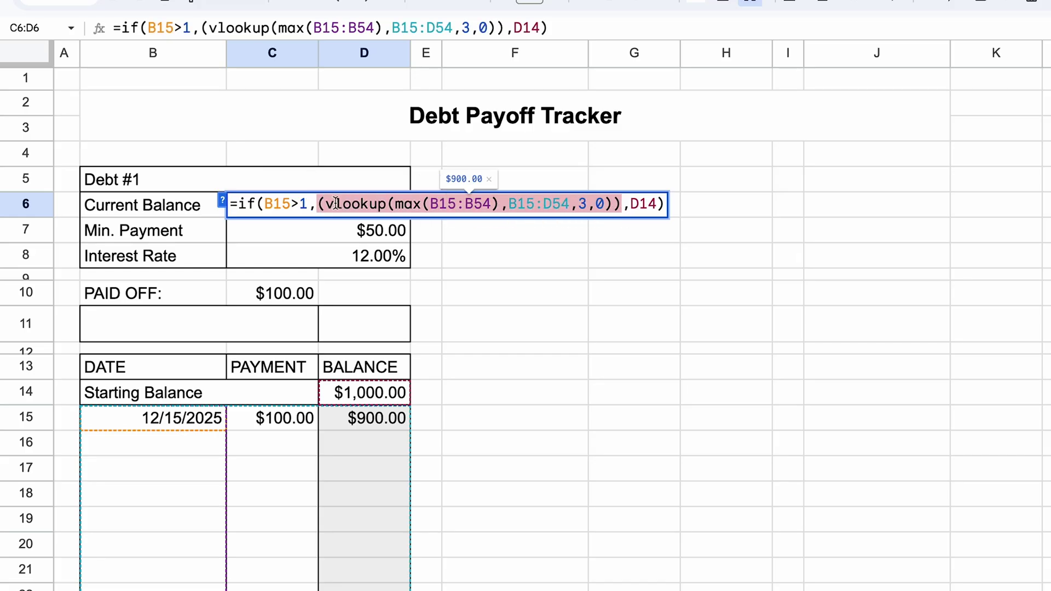
pyautogui.moveTo(395, 203); pyautogui.dragTo(570, 203)
pyautogui.click(510, 204)
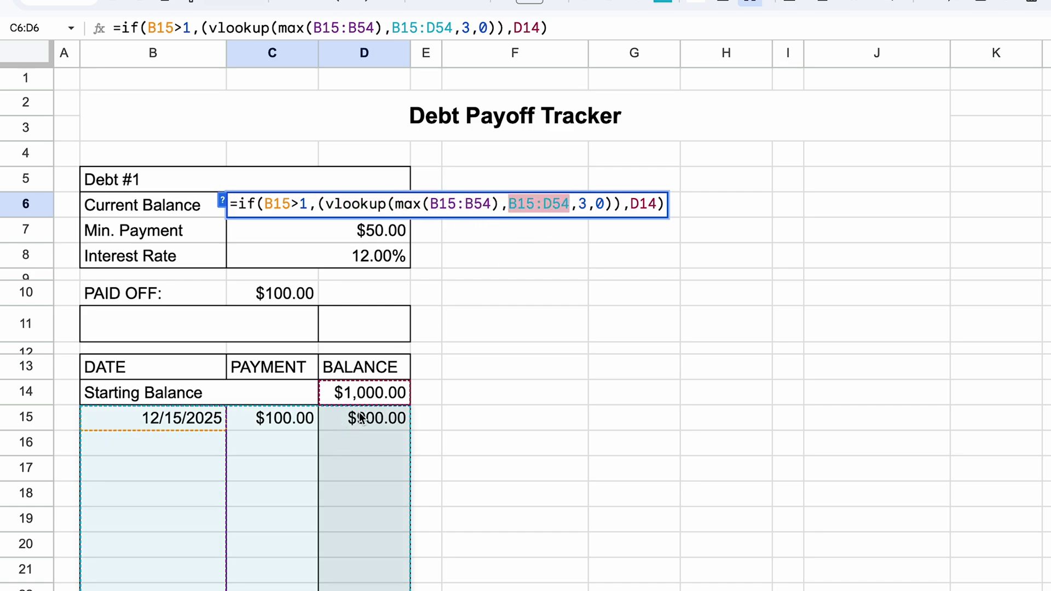
pyautogui.doubleClick(583, 204)
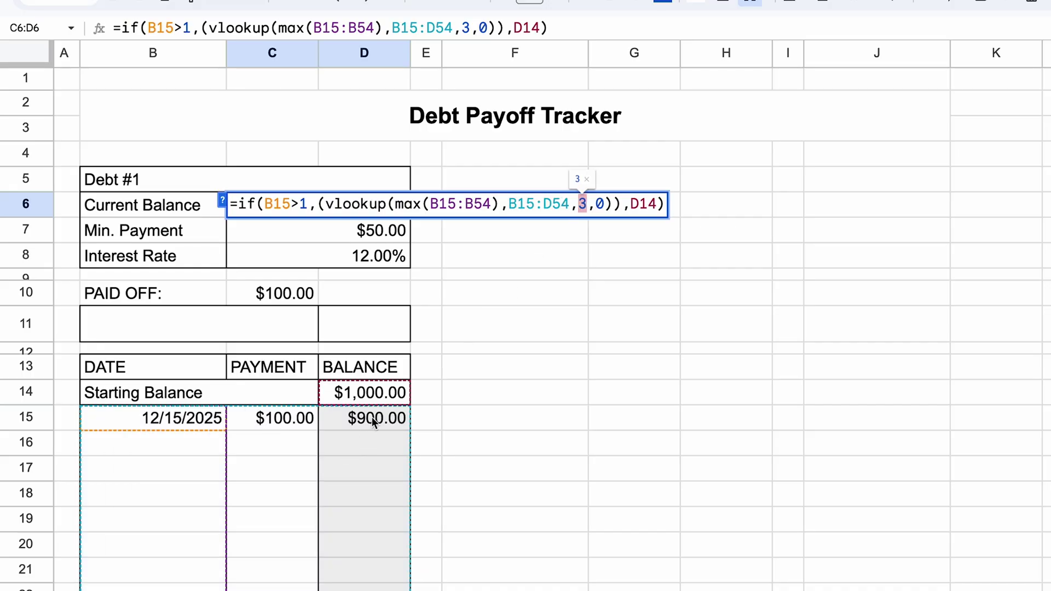
pyautogui.doubleClick(600, 203)
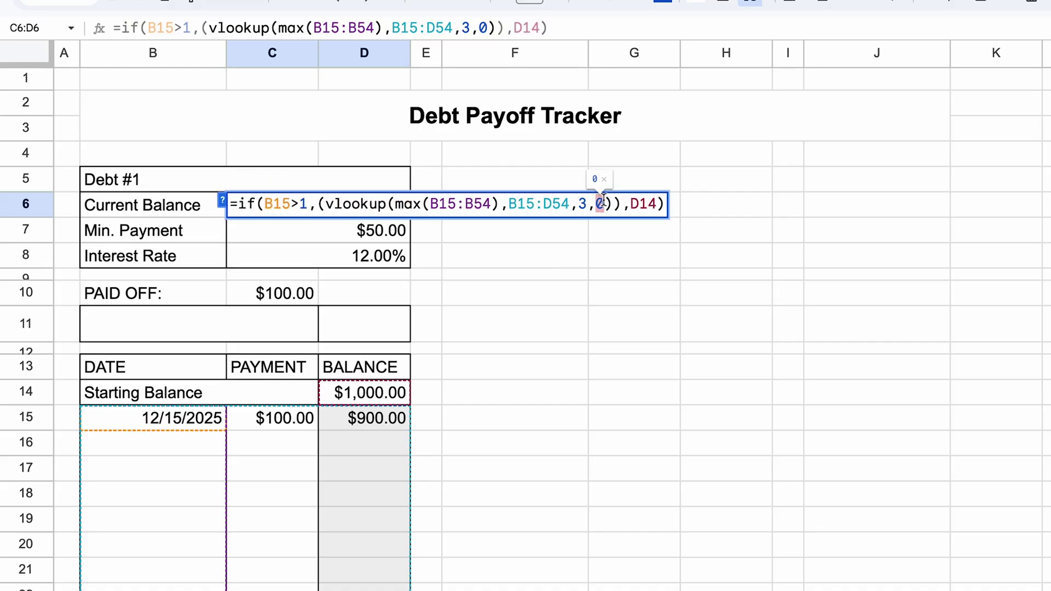
# Step: Enter the paid-off ratio =C10/D14 in cell D11
pyautogui.press('Return')
pyautogui.click(363, 328)
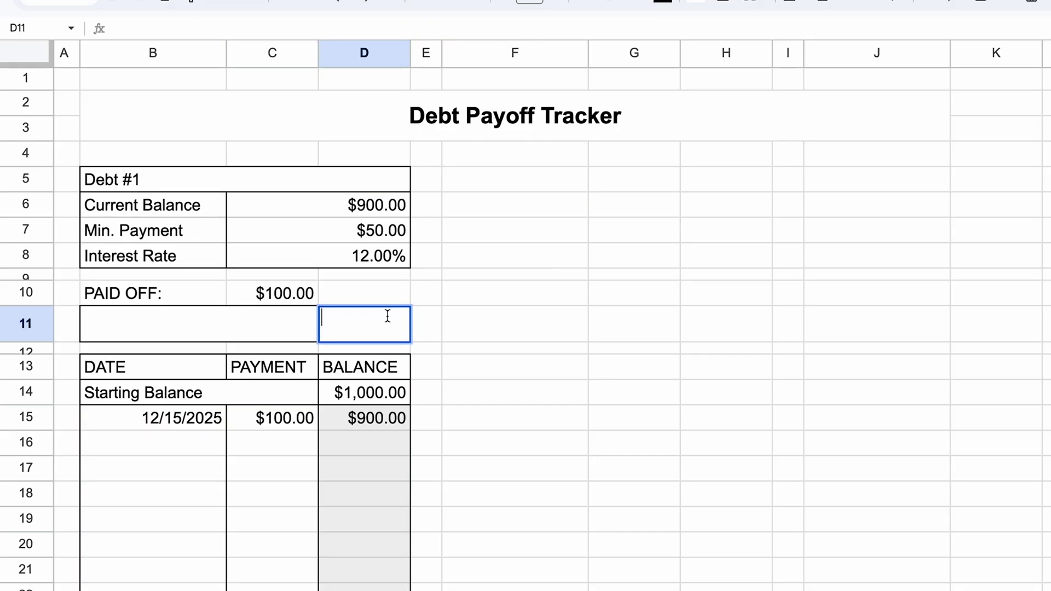
pyautogui.write('=')
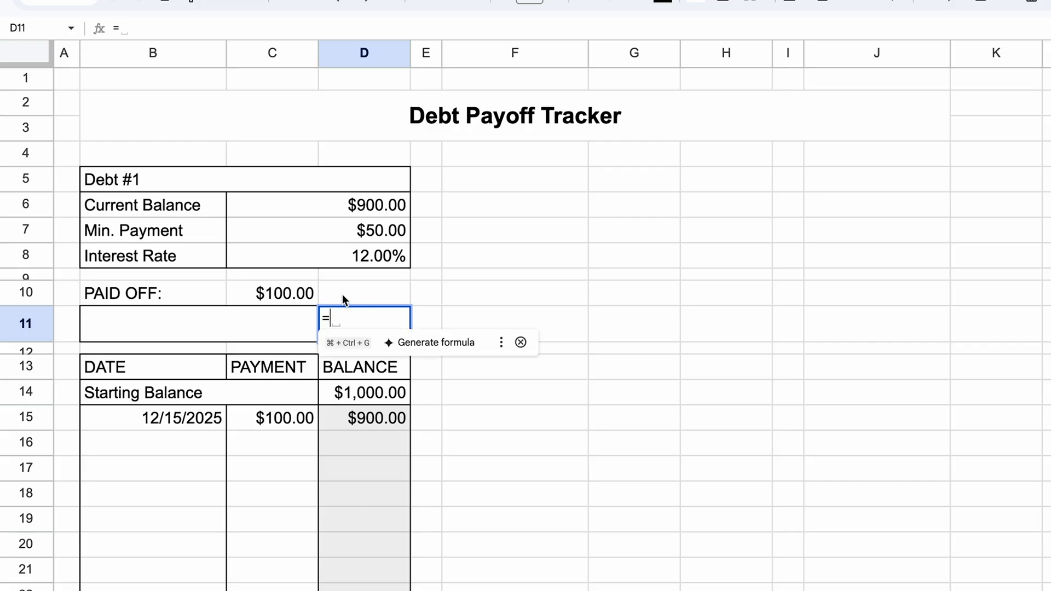
pyautogui.click(298, 293)
pyautogui.write('/')
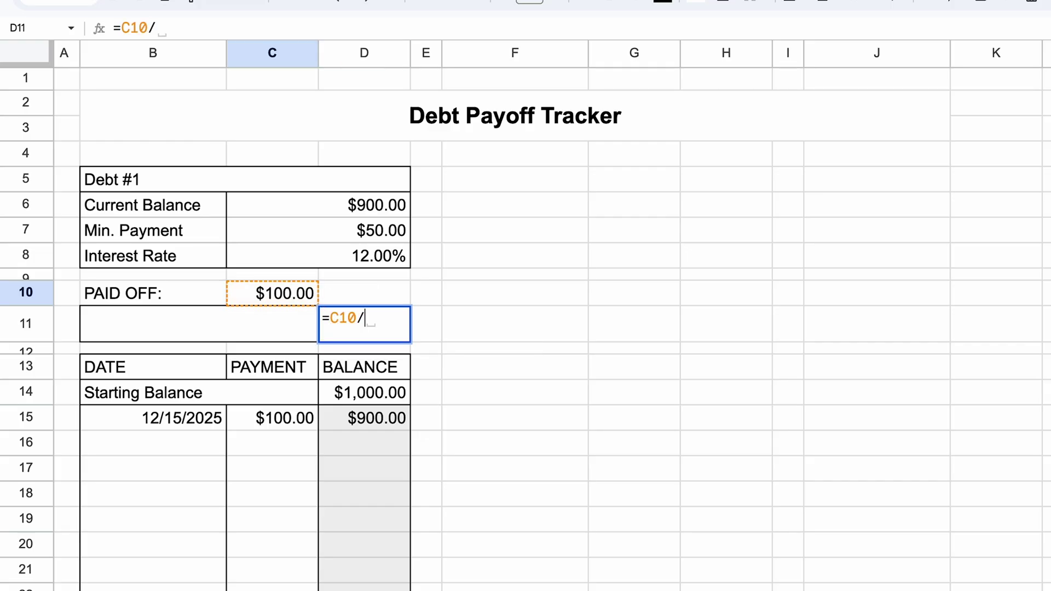
pyautogui.click(378, 397)
pyautogui.press('Return')
# Step: Format D11 as a percentage, centred horizontally and middle-aligned vertically
pyautogui.click(375, 324)
pyautogui.click(311, 42)
pyautogui.click(797, 42)
pyautogui.click(819, 72)
pyautogui.click(827, 41)
pyautogui.click(851, 70)
# Step: Wrap the D11 ratio as =iferror(C10/D14,) so errors show blank
pyautogui.click(848, 67)
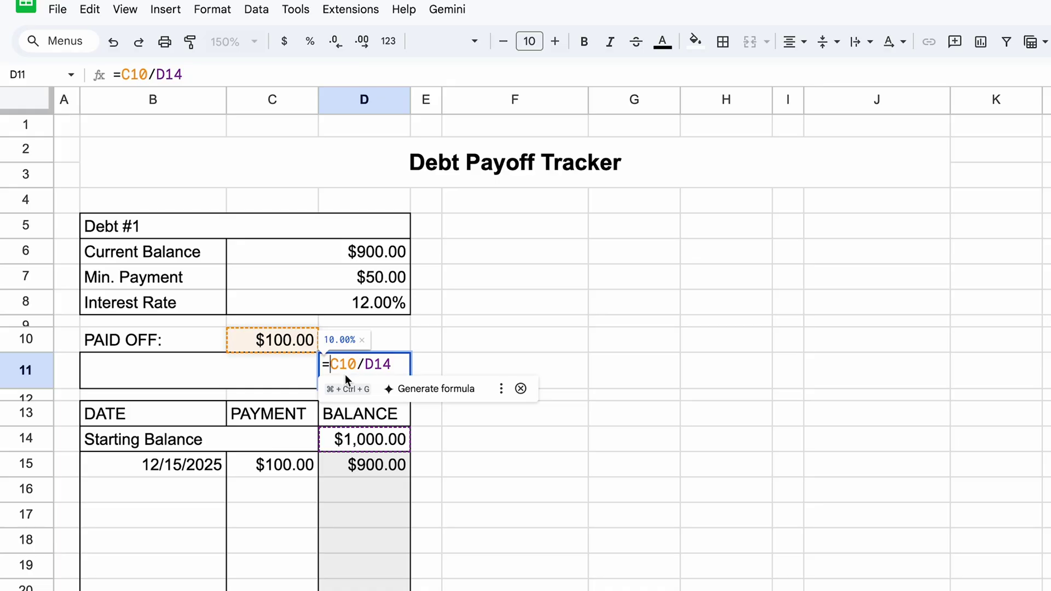
pyautogui.write('iferro')
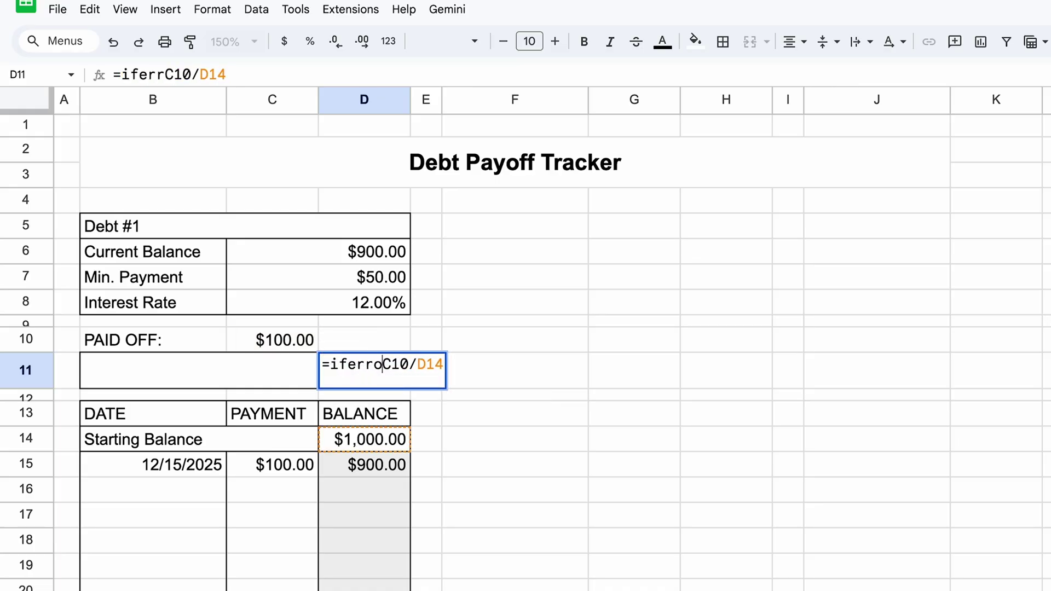
pyautogui.write('r(')
pyautogui.click(465, 364)
pyautogui.write(',')
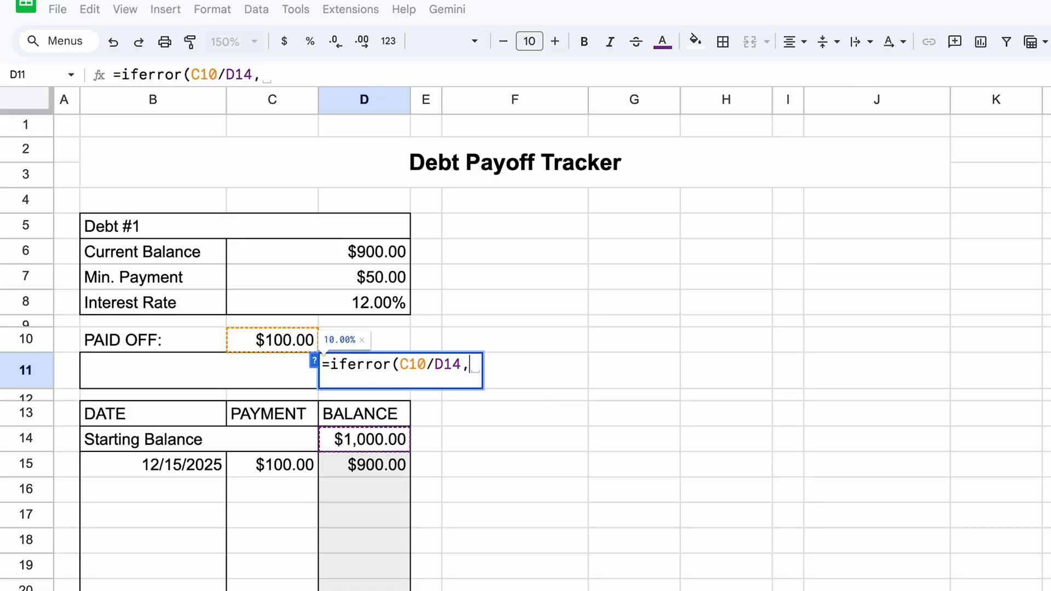
pyautogui.write(')')
pyautogui.press('Return')
pyautogui.click(381, 376)
pyautogui.doubleClick(381, 375)
pyautogui.moveTo(329, 365); pyautogui.dragTo(398, 365)
pyautogui.click(469, 365)
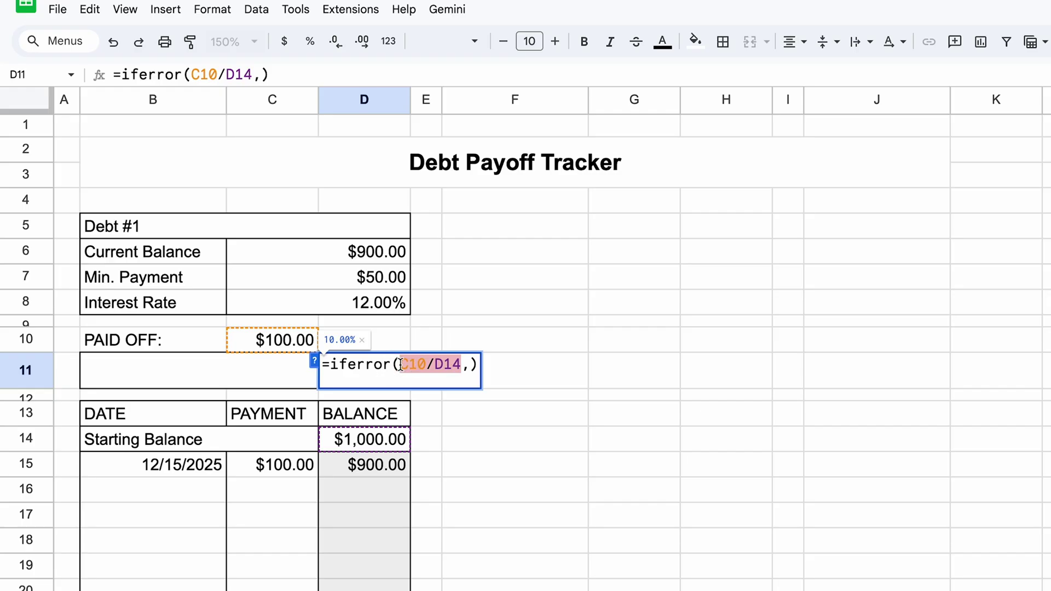
pyautogui.press('Return')
pyautogui.click(272, 382)
# Step: Enter a green bar sparkline of D11 with max 1 in merged cell B11:C11
pyautogui.doubleClick(272, 382)
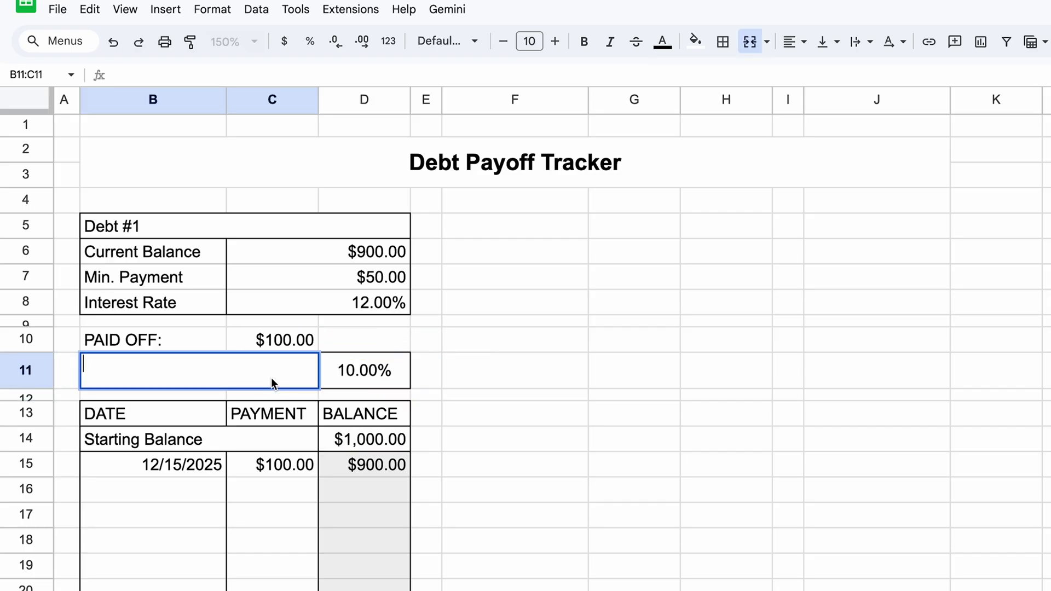
pyautogui.write('=')
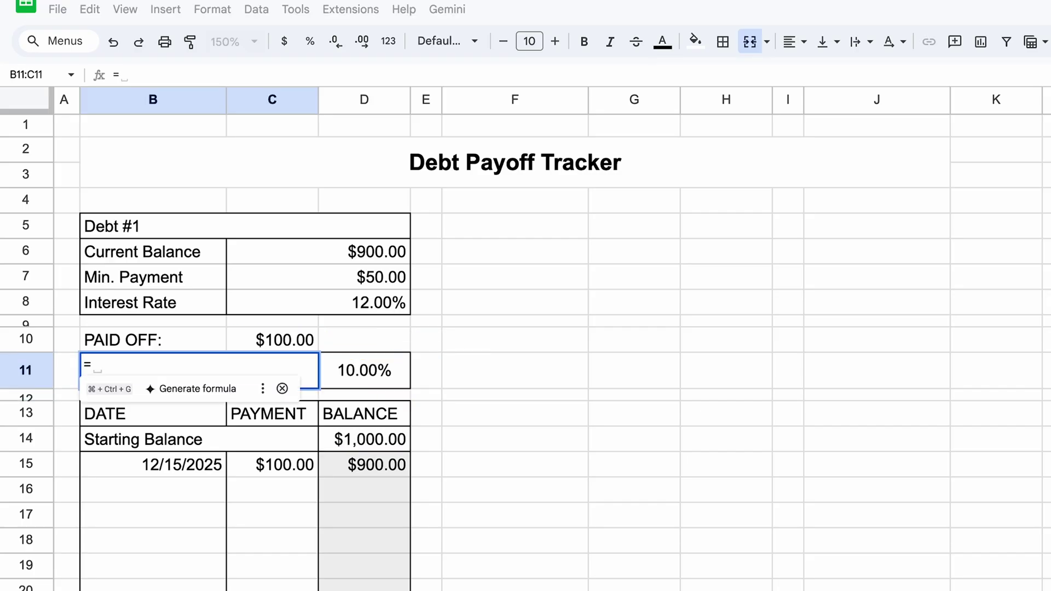
pyautogui.write('sparkline(')
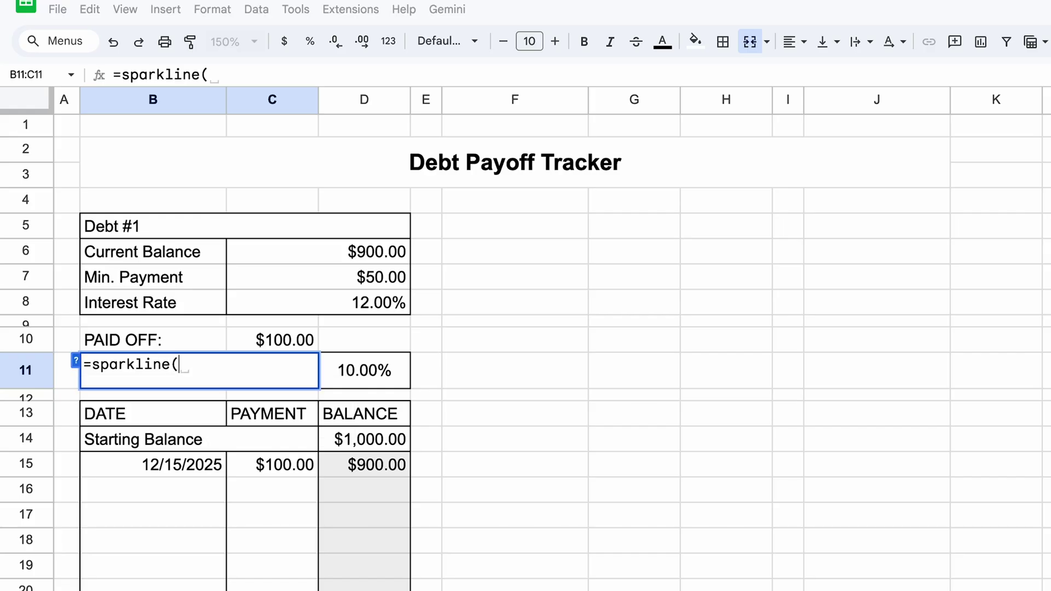
pyautogui.click(368, 374)
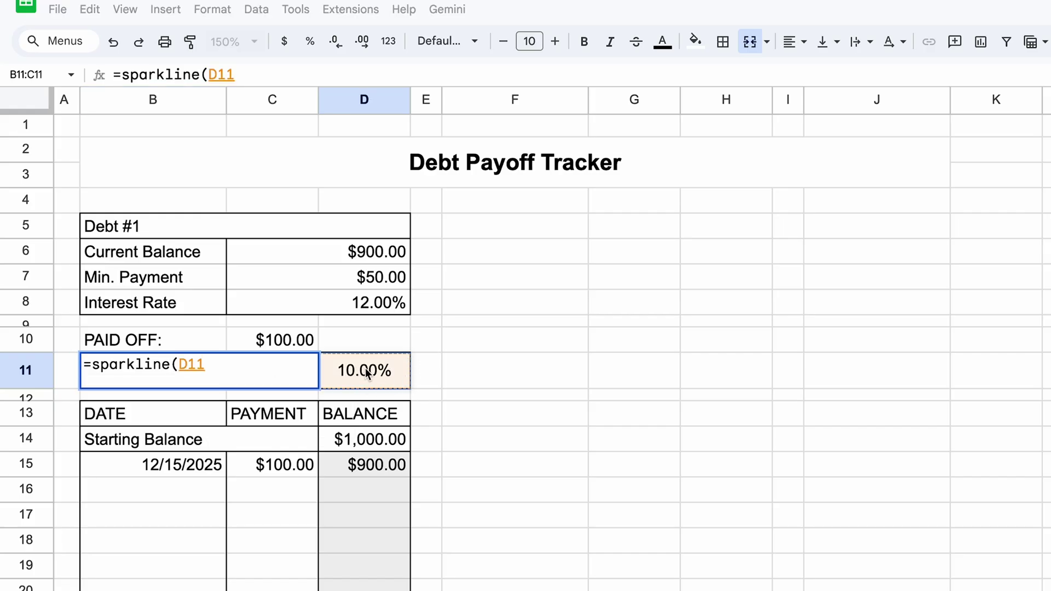
pyautogui.write(',')
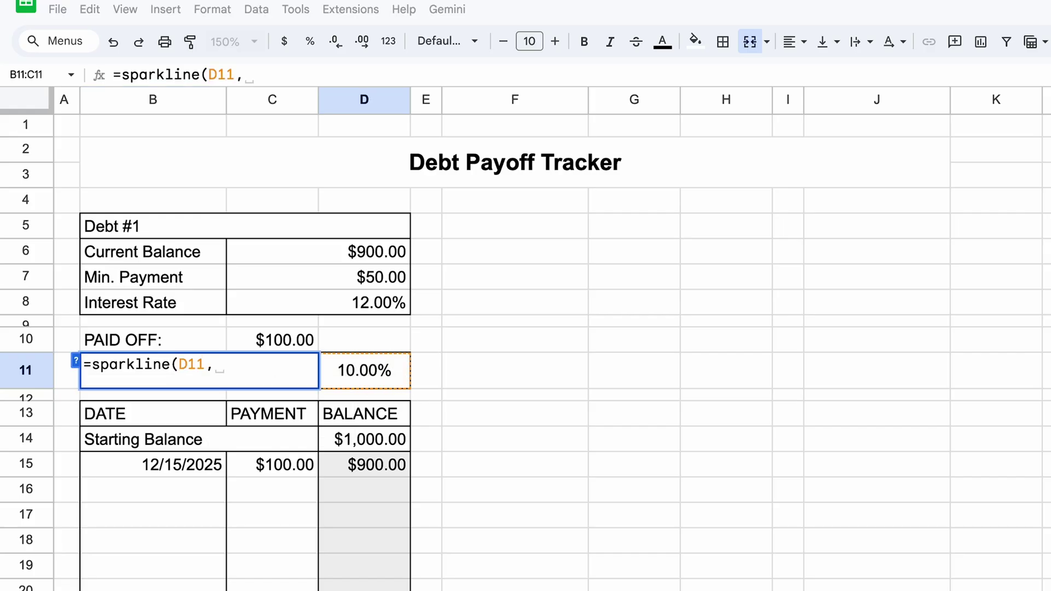
pyautogui.write('{"ch')
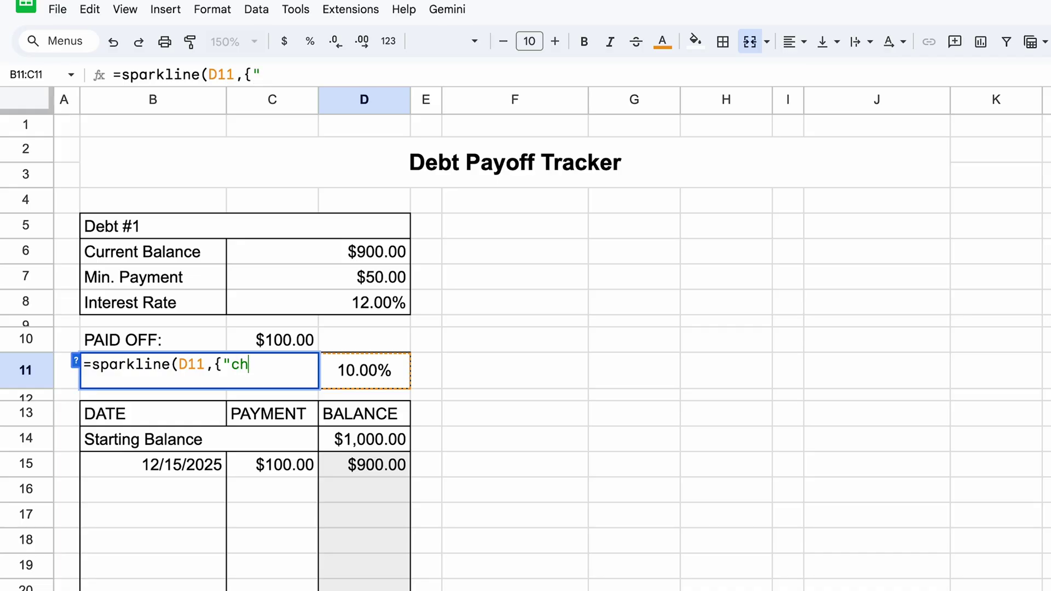
pyautogui.write('arrtp')
pyautogui.press('BackSpace')
pyautogui.write('ype","bar"')
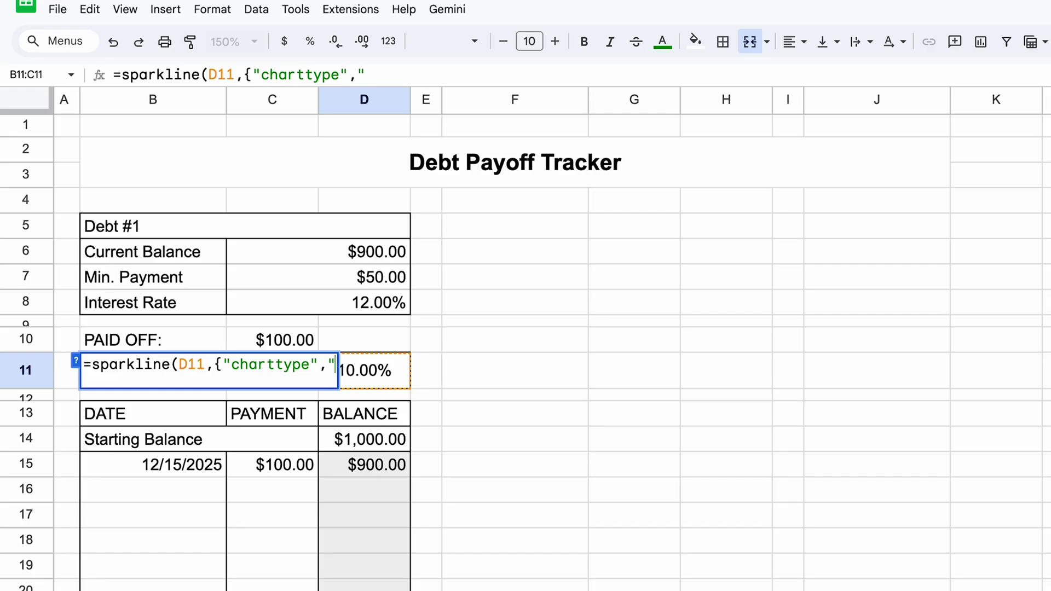
pyautogui.write(';"color1",')
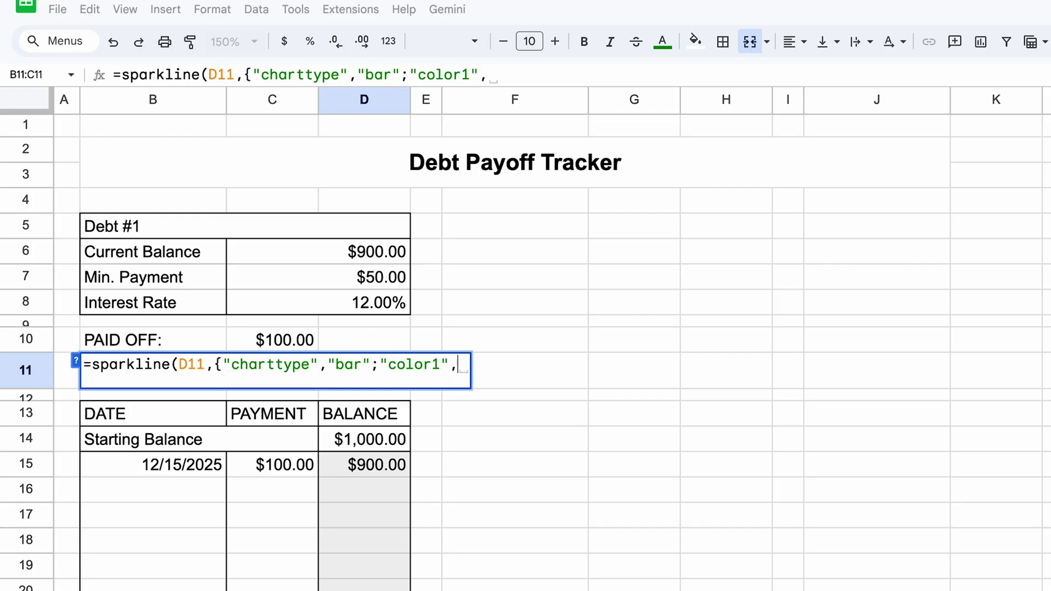
pyautogui.write('"')
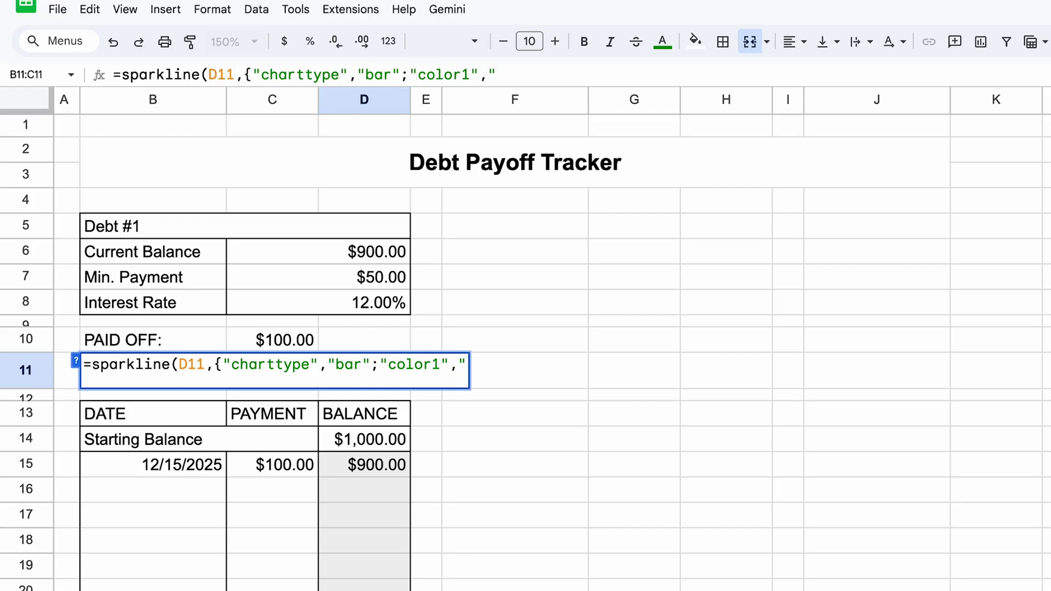
pyautogui.write('green')
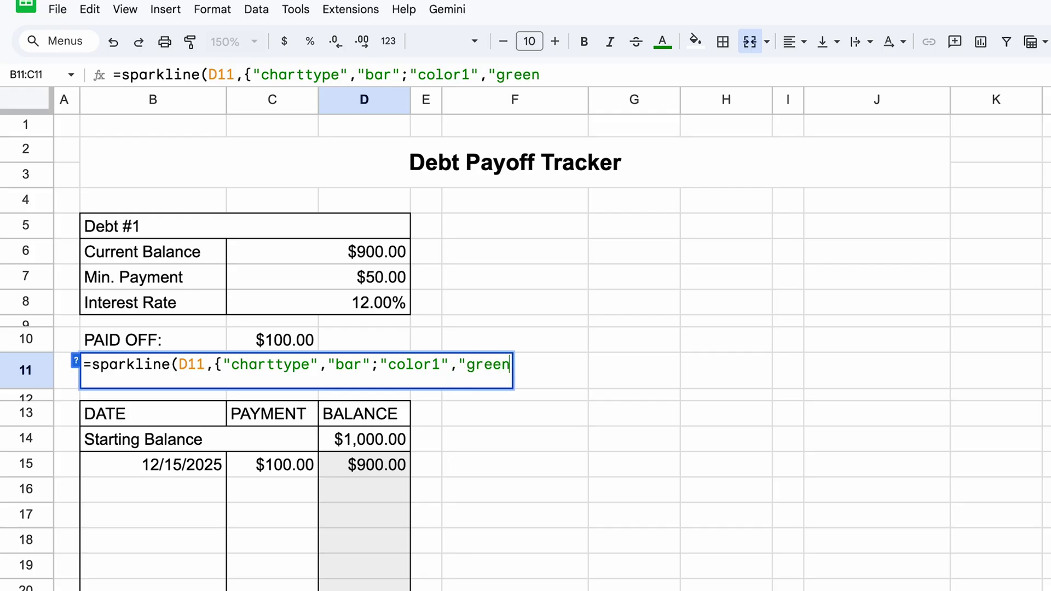
pyautogui.write('";')
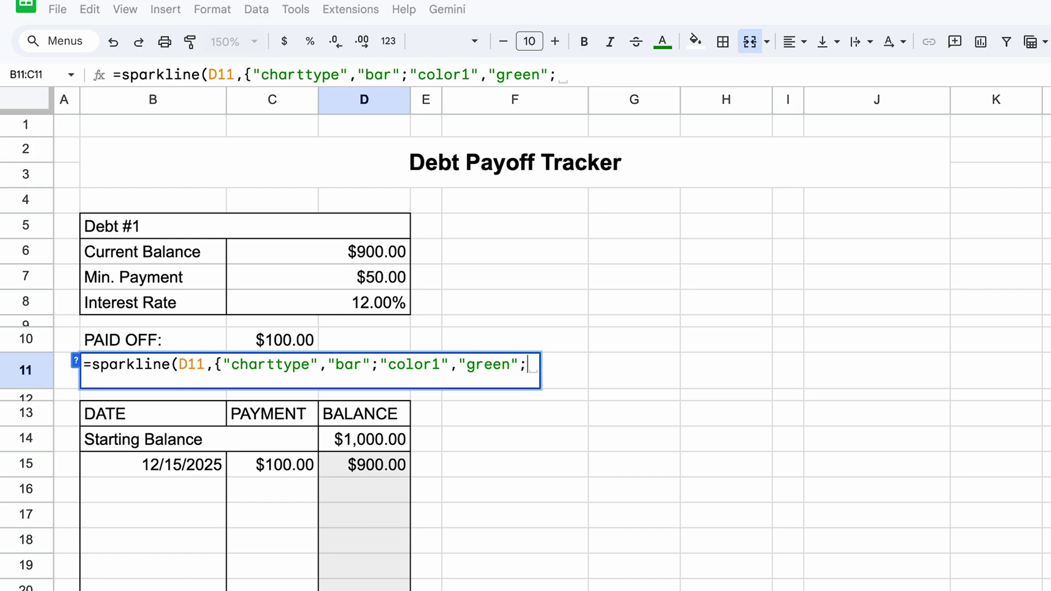
pyautogui.write('"max')
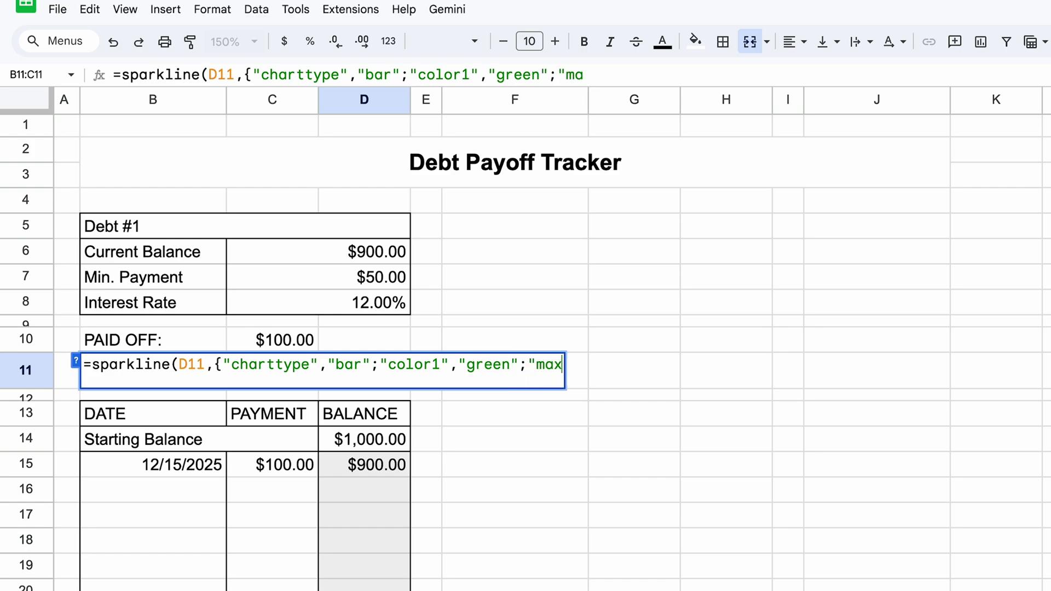
pyautogui.write('",1')
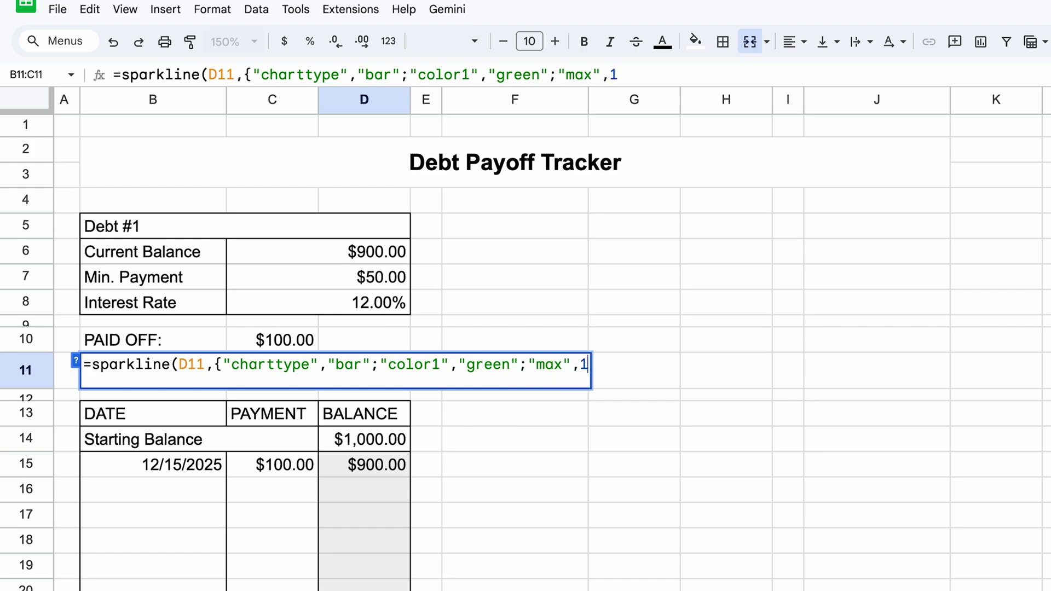
pyautogui.write('}')
pyautogui.press('Return')
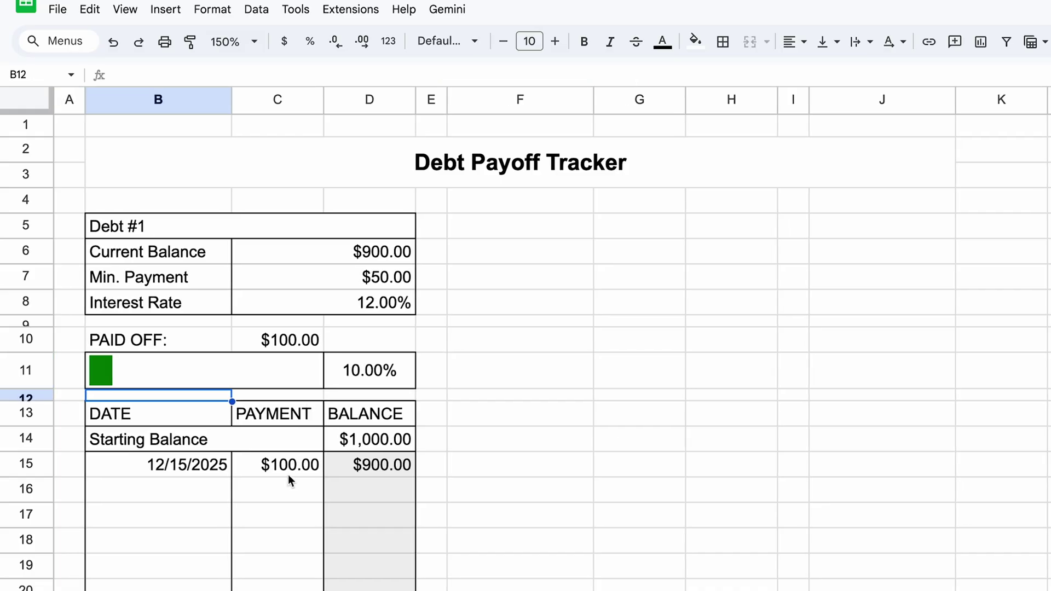
# Step: Wrap the sparkline formula in IFERROR so it returns blank on errors
pyautogui.doubleClick(211, 375)
pyautogui.click(398, 378)
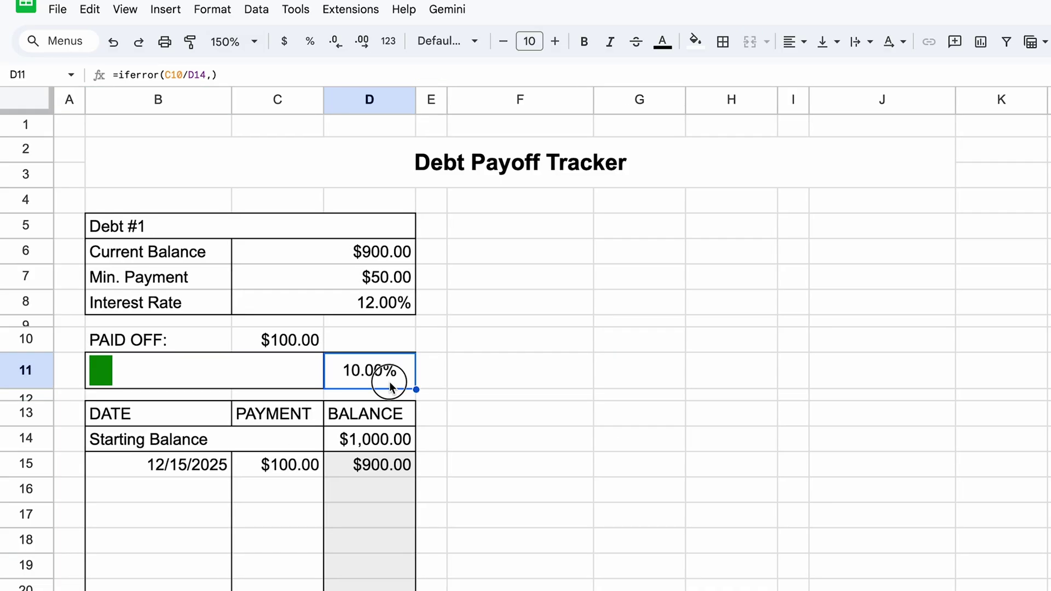
pyautogui.doubleClick(399, 378)
pyautogui.click(138, 373)
pyautogui.doubleClick(138, 374)
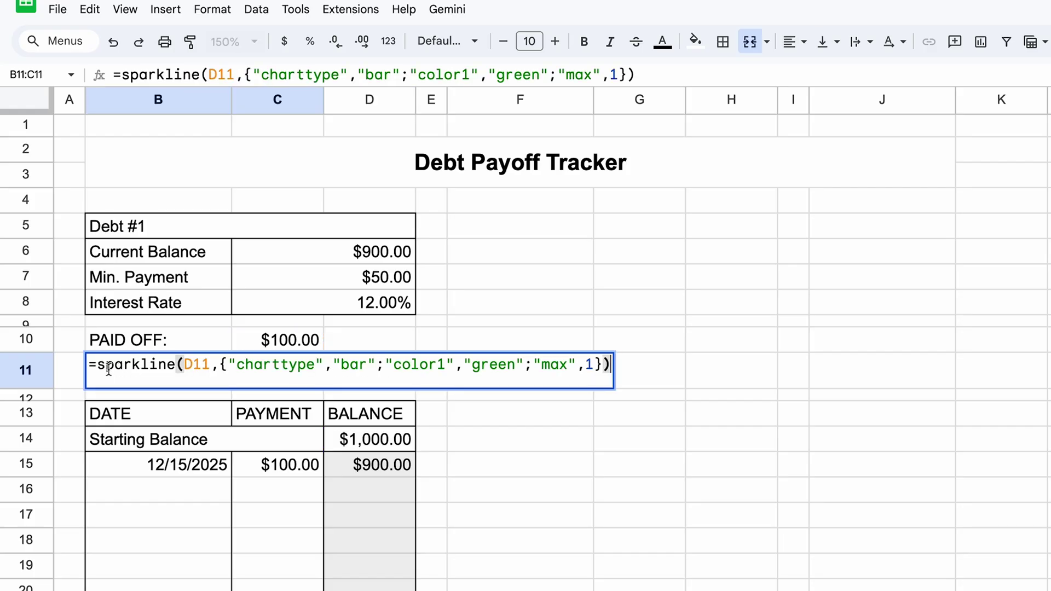
pyautogui.click(94, 364)
pyautogui.write('iferror(')
pyautogui.click(679, 365)
pyautogui.write(',""')
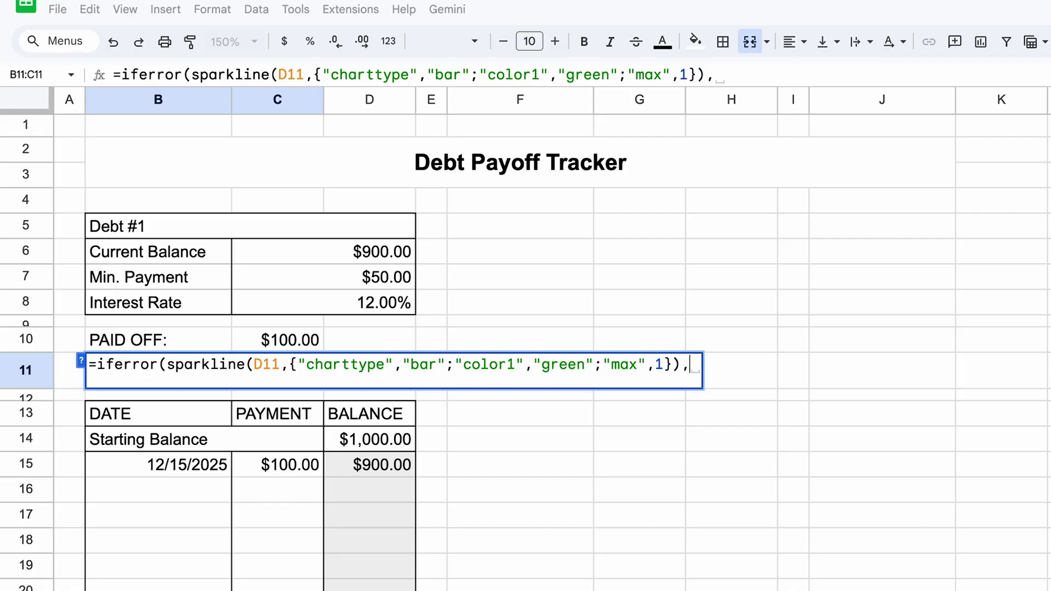
pyautogui.write(')')
pyautogui.press('Return')
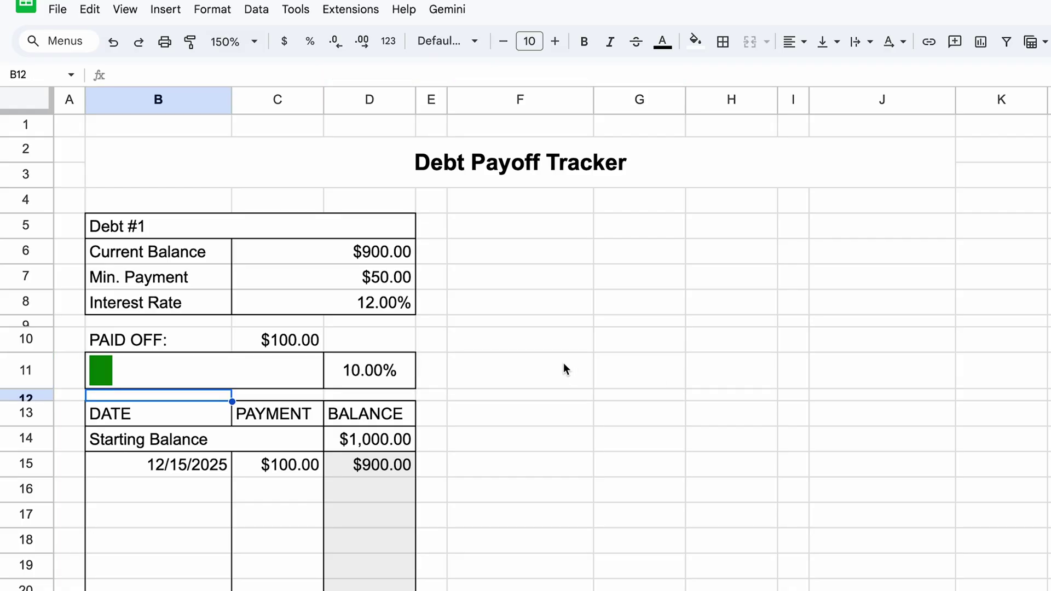
pyautogui.click(387, 475)
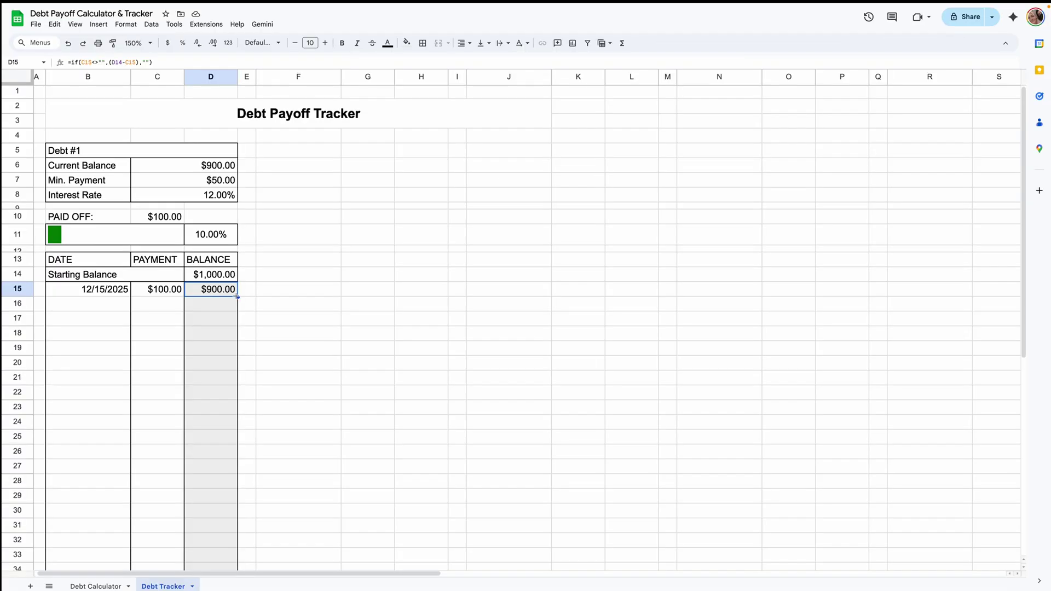
# Step: Fill the balance formula down to D54 and outline the D15:D54 column
pyautogui.moveTo(237, 296); pyautogui.dragTo(239, 530)
pyautogui.click(423, 43)
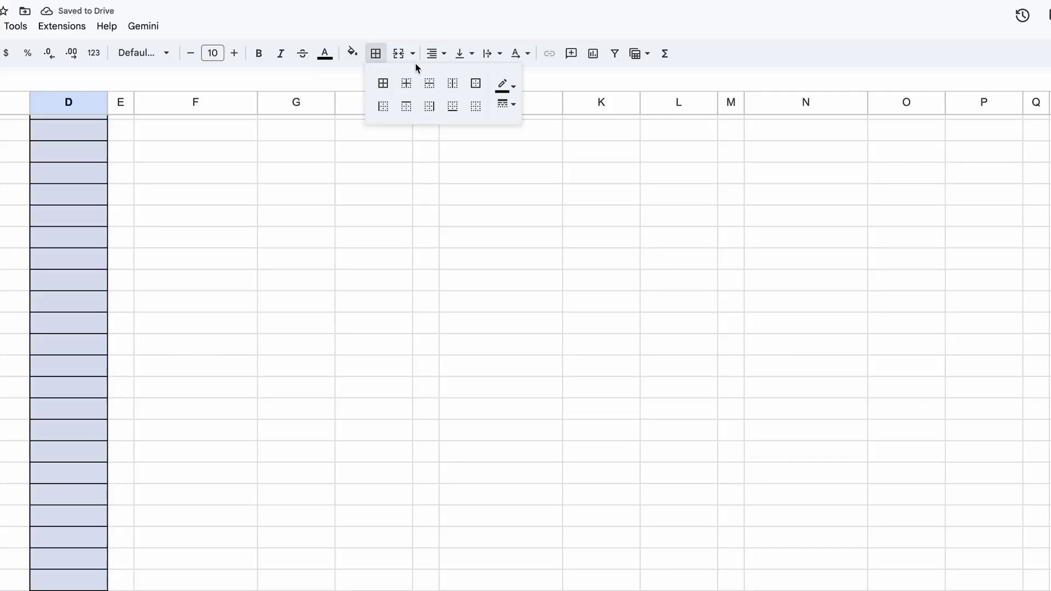
pyautogui.click(476, 106)
pyautogui.click(476, 83)
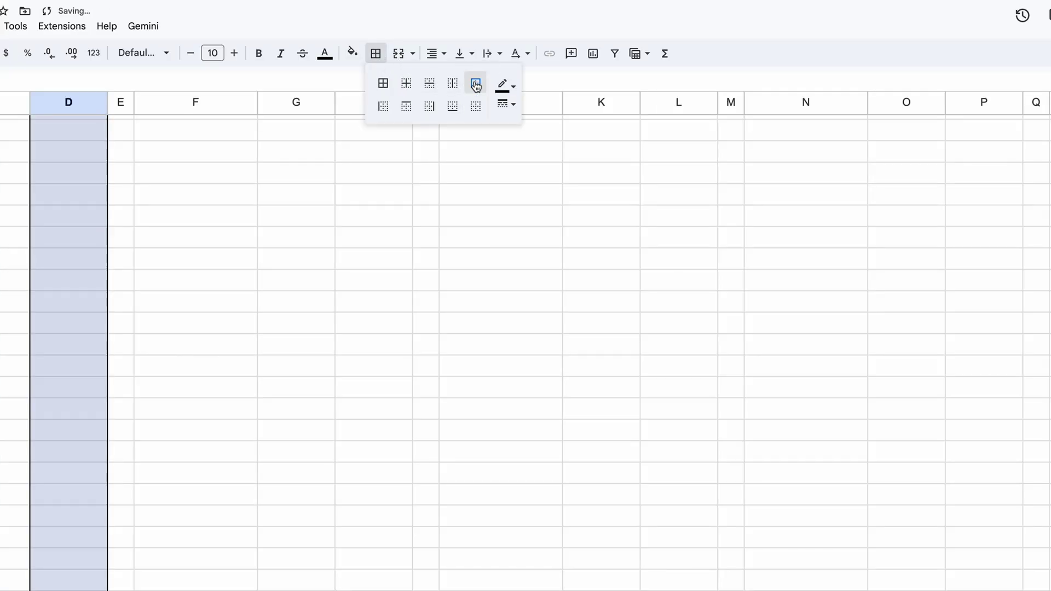
pyautogui.click(166, 263)
# Step: Centre all cell contents on the sheet horizontally and vertically
pyautogui.click(20, 80)
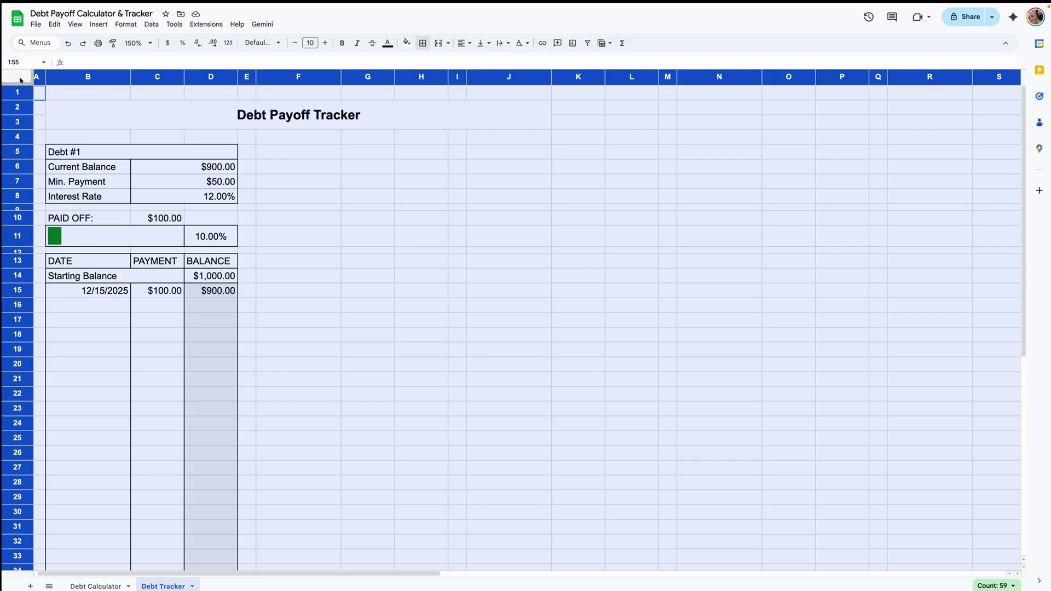
pyautogui.click(467, 43)
pyautogui.click(478, 61)
pyautogui.click(488, 45)
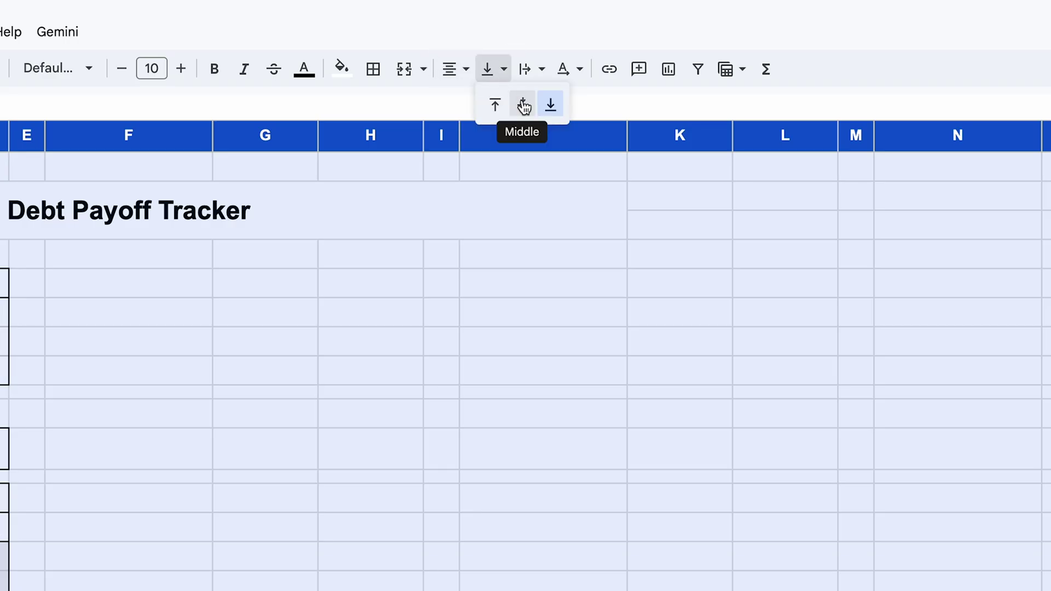
pyautogui.click(524, 107)
# Step: Fill the Debt #1 heading light green, the log header light blue and Starting Balance grey
pyautogui.click(82, 154)
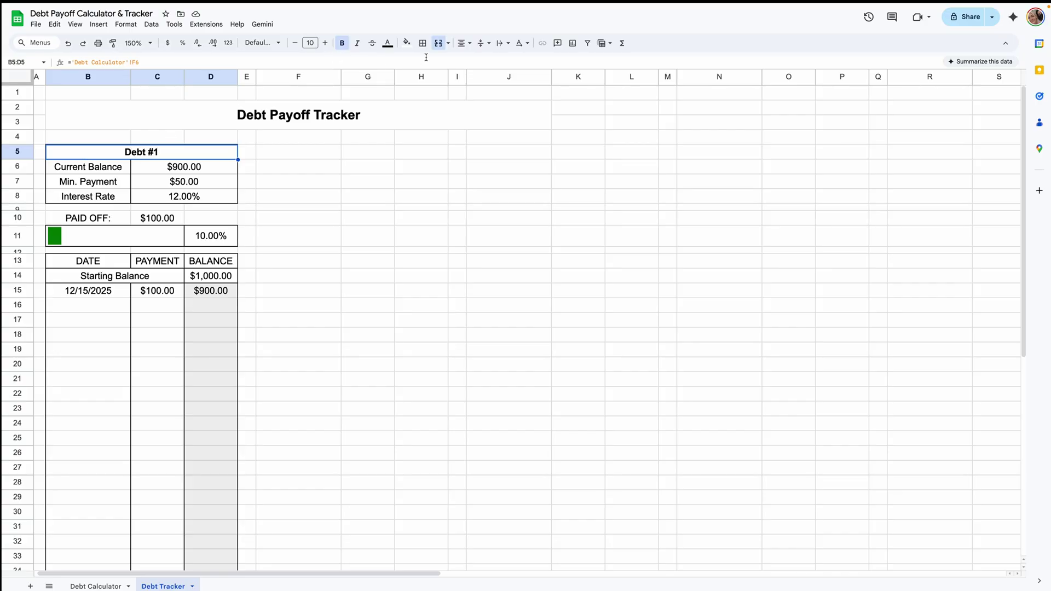
pyautogui.click(407, 43)
pyautogui.click(462, 107)
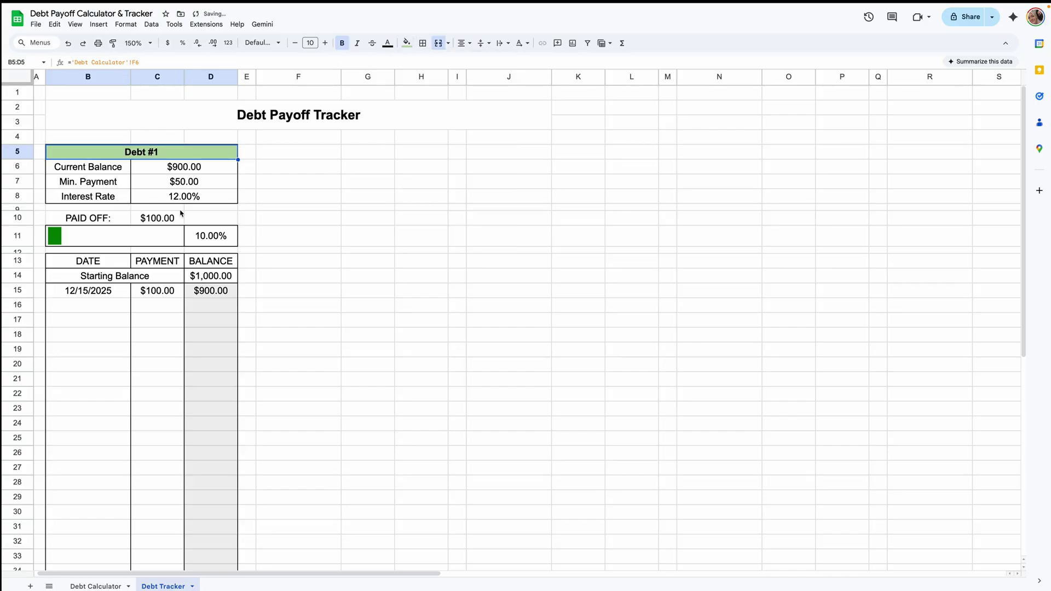
pyautogui.moveTo(110, 265); pyautogui.dragTo(219, 261)
pyautogui.click(407, 43)
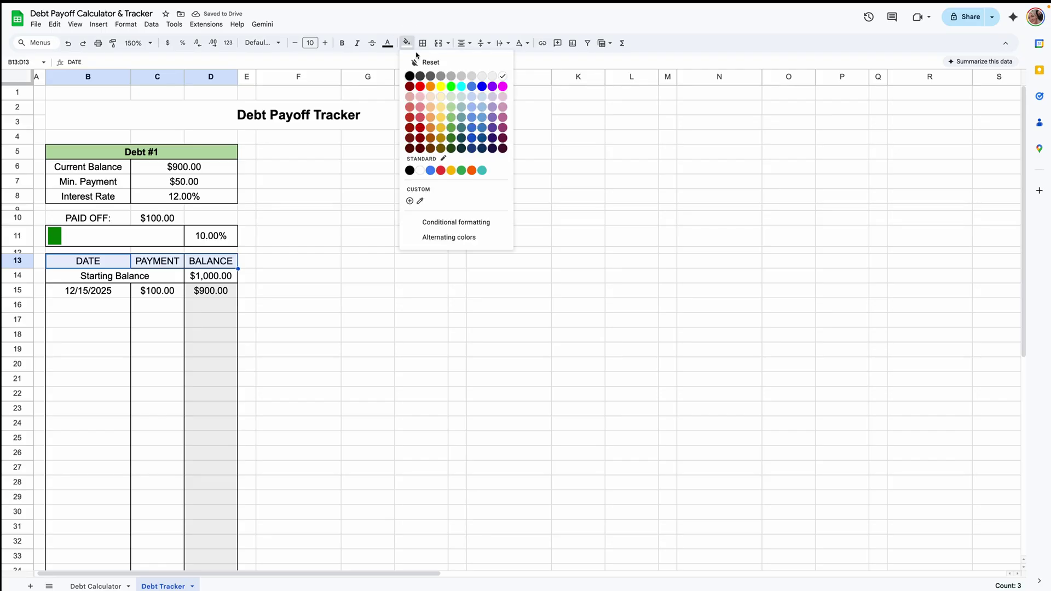
pyautogui.click(472, 99)
pyautogui.moveTo(158, 277); pyautogui.dragTo(211, 276)
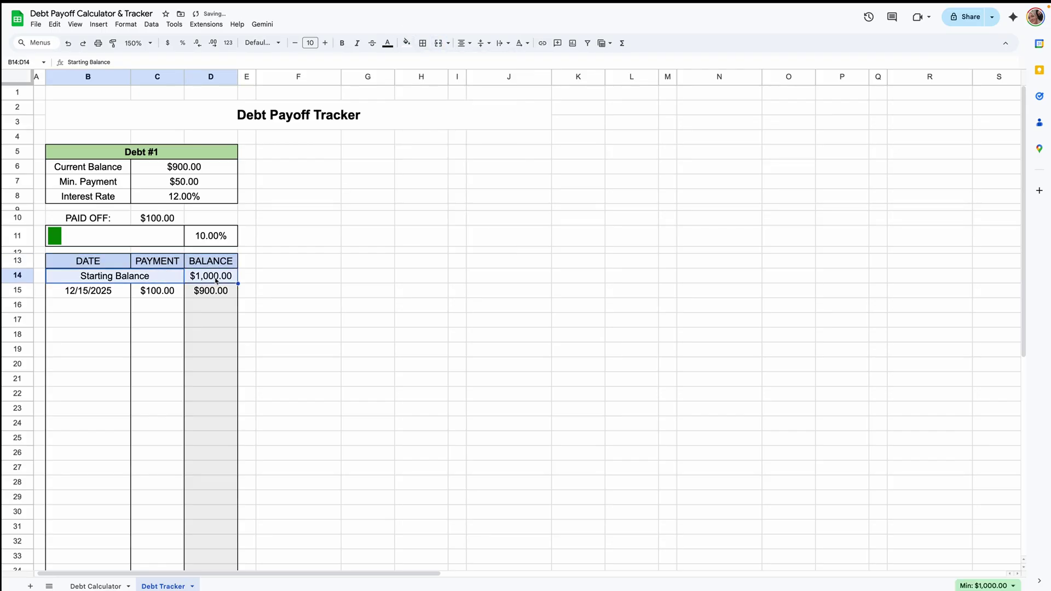
pyautogui.click(407, 43)
pyautogui.click(454, 80)
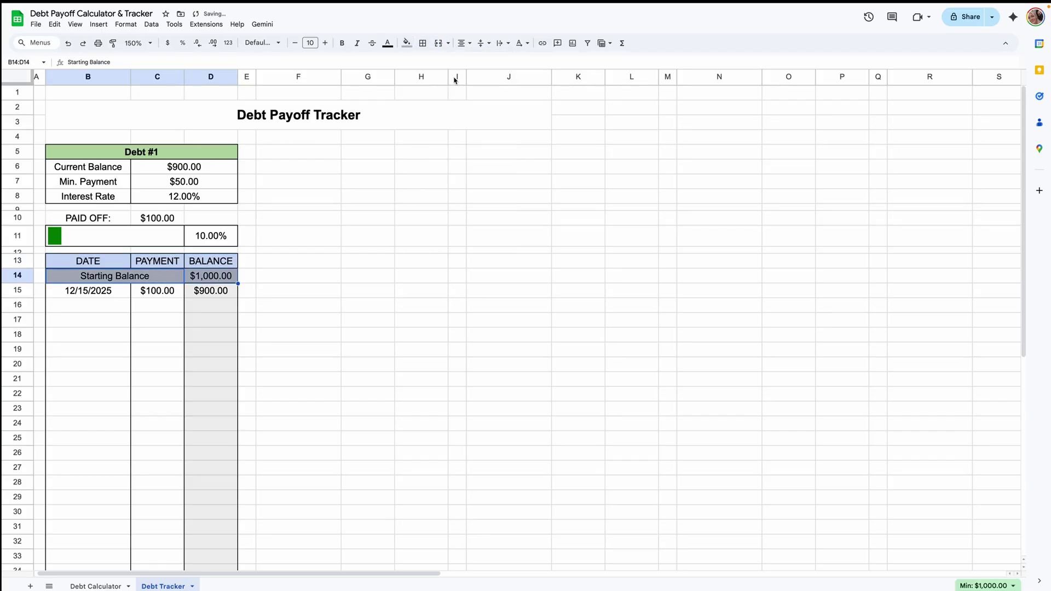
pyautogui.click(407, 43)
pyautogui.click(436, 122)
# Step: Give the payment log B15:D54 light grey borders
pyautogui.click(303, 296)
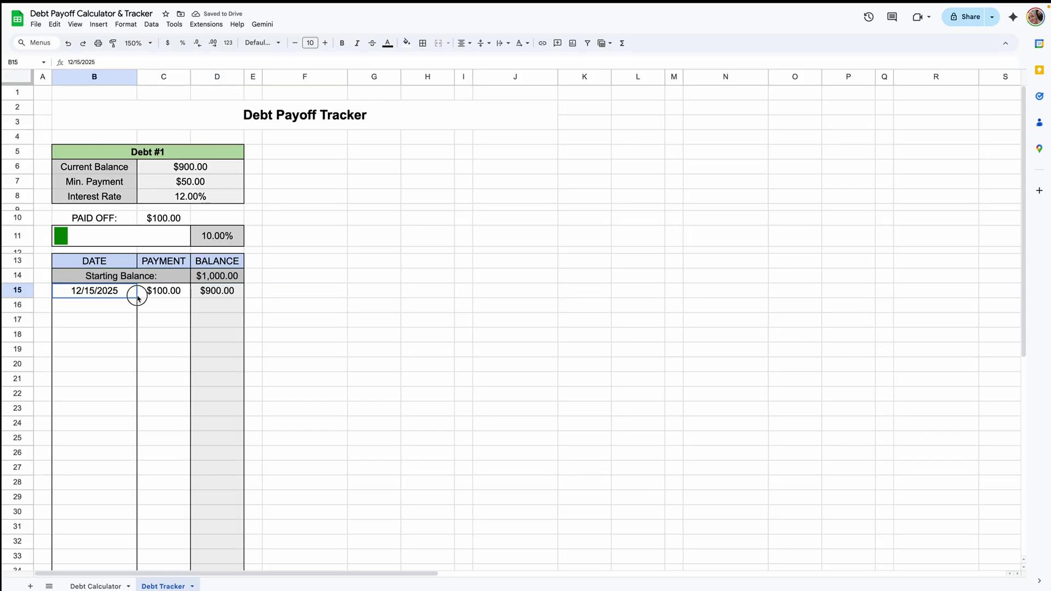
pyautogui.moveTo(166, 297); pyautogui.dragTo(198, 529)
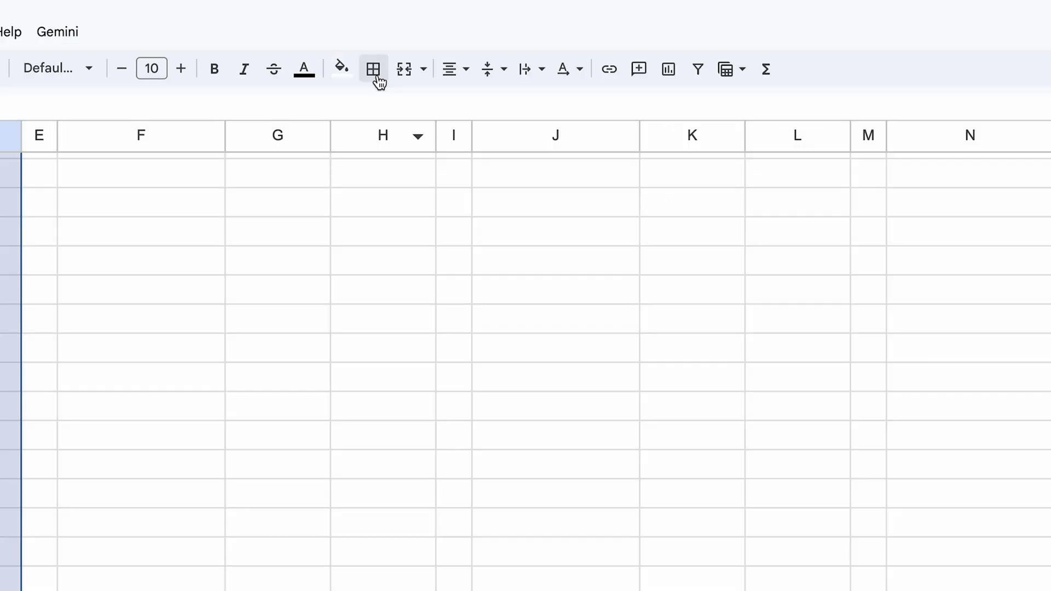
pyautogui.click(422, 43)
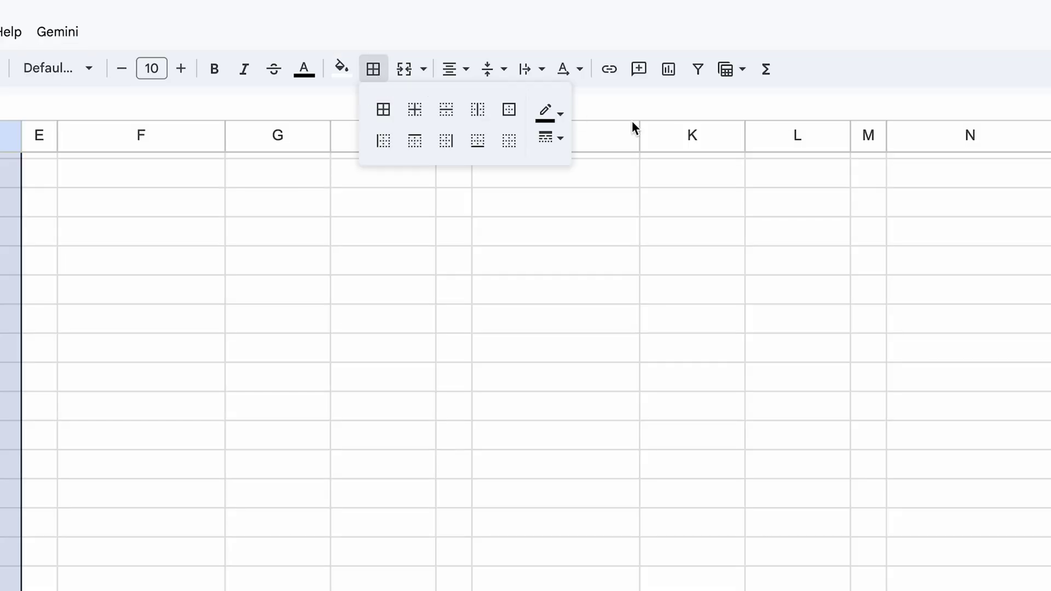
pyautogui.click(555, 116)
pyautogui.click(654, 176)
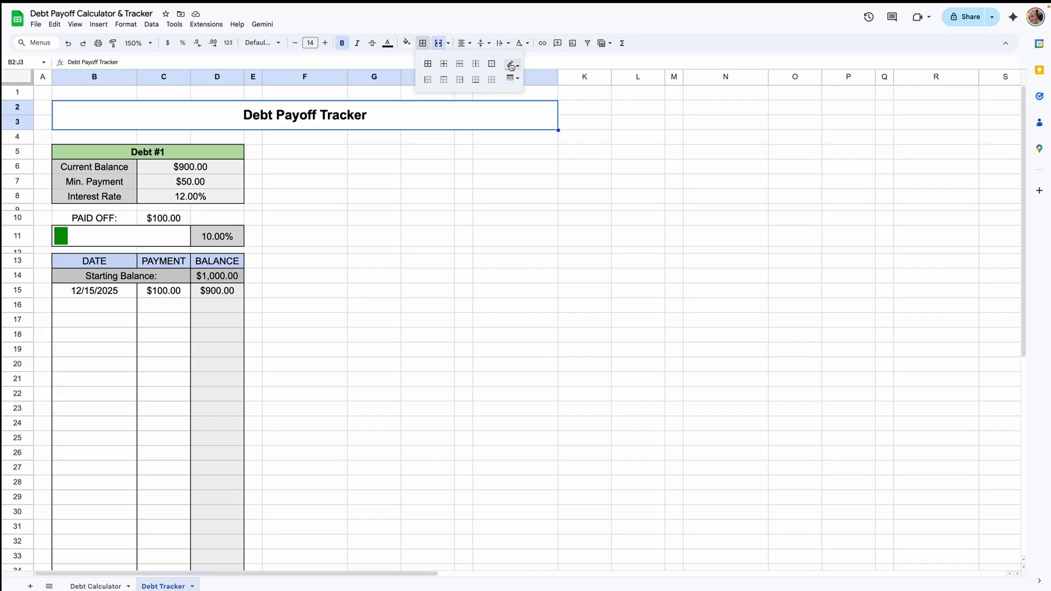
# Step: Outline the title block B2:J3 and fill it light pink
pyautogui.click(509, 64)
pyautogui.click(512, 99)
pyautogui.click(492, 64)
pyautogui.click(406, 42)
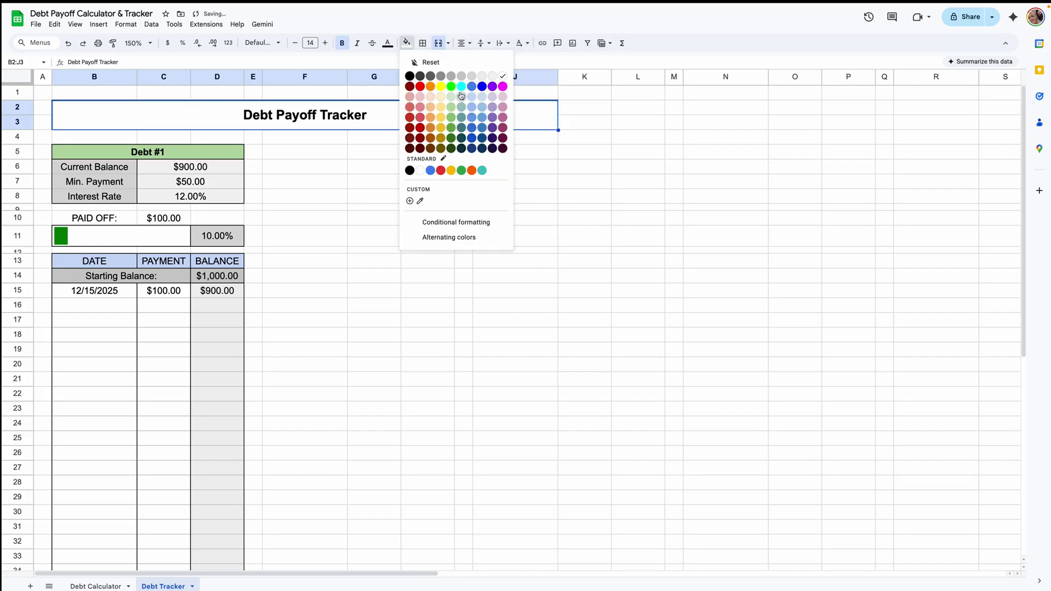
pyautogui.click(506, 112)
pyautogui.click(366, 154)
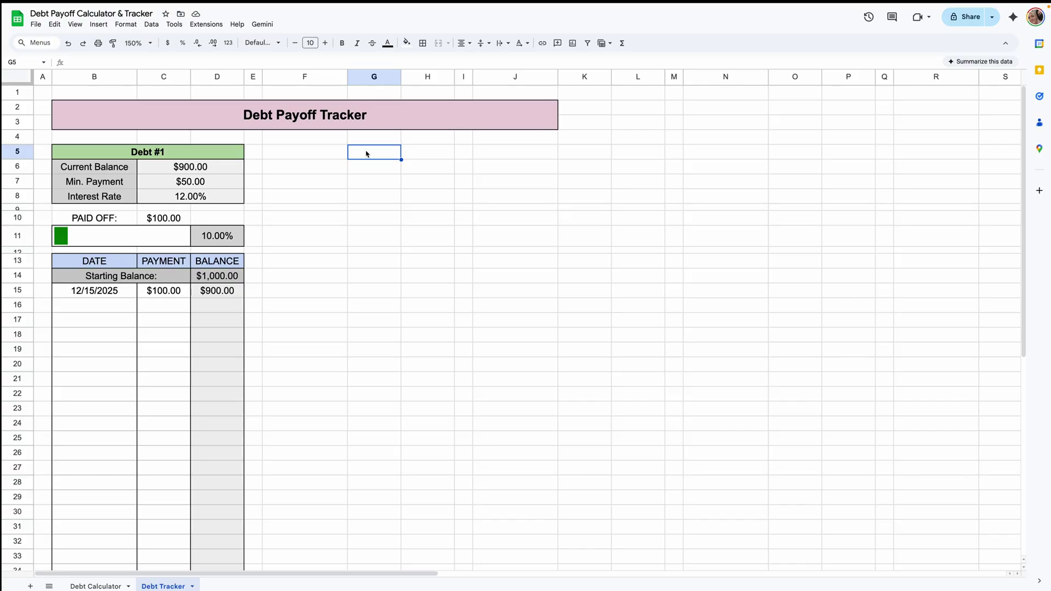
# Step: Clear the sample payment in B15:C15 and copy the whole Debt #1 block
pyautogui.moveTo(94, 290); pyautogui.dragTo(172, 291)
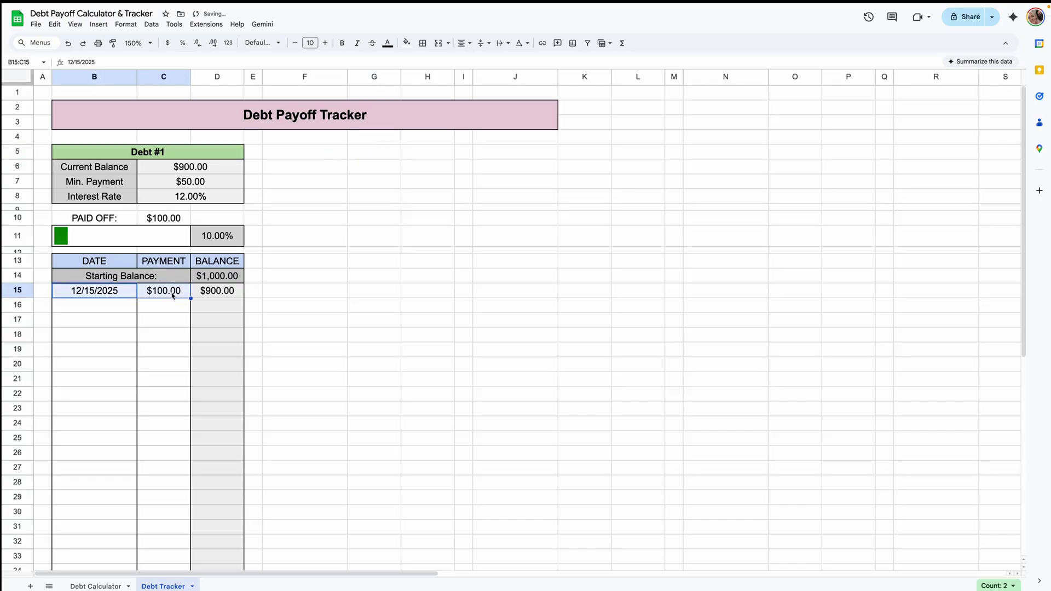
pyautogui.press('Delete')
pyautogui.moveTo(115, 152); pyautogui.dragTo(192, 521)
pyautogui.hotkey('ctrl', 'c')
pyautogui.scroll(5, 171, 439)
pyautogui.click(290, 154)
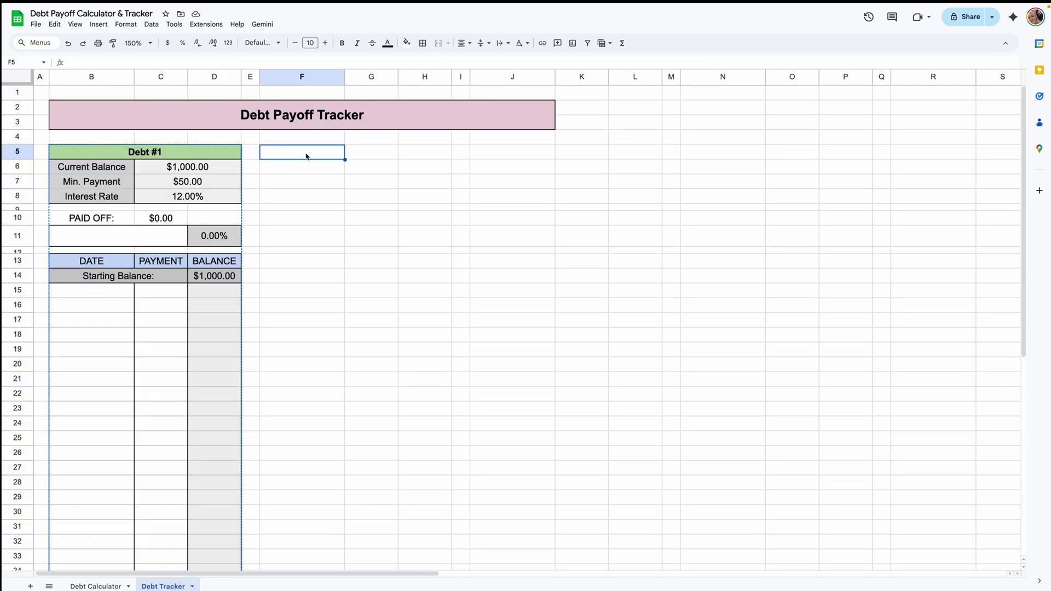
# Step: Paste the Debt #1 block at F5, J5, N5, R5, V5, Z5, AD5 and AH5
pyautogui.hotkey('ctrl', 'v')
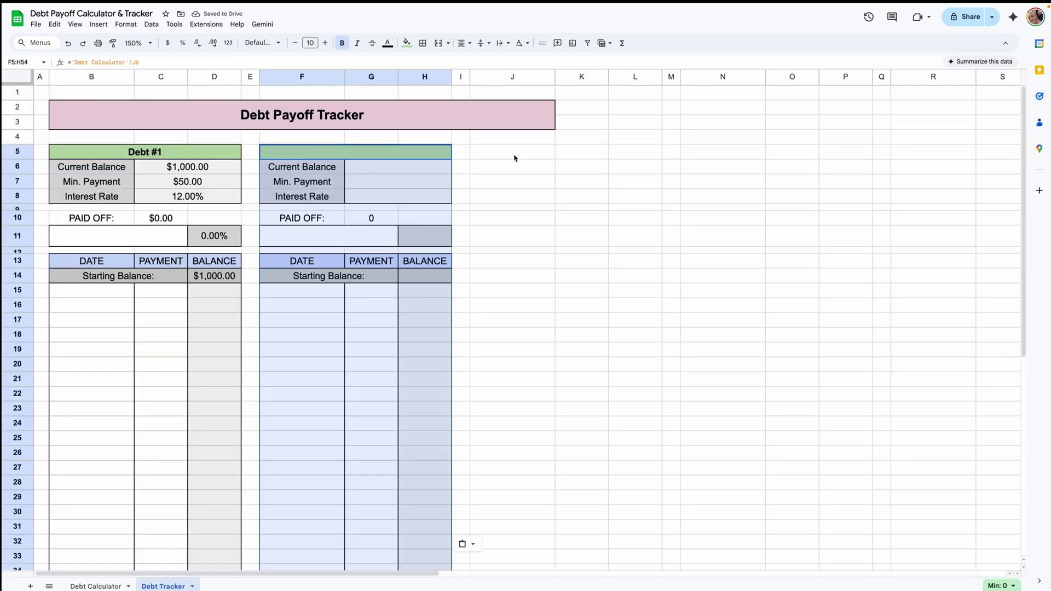
pyautogui.click(514, 158)
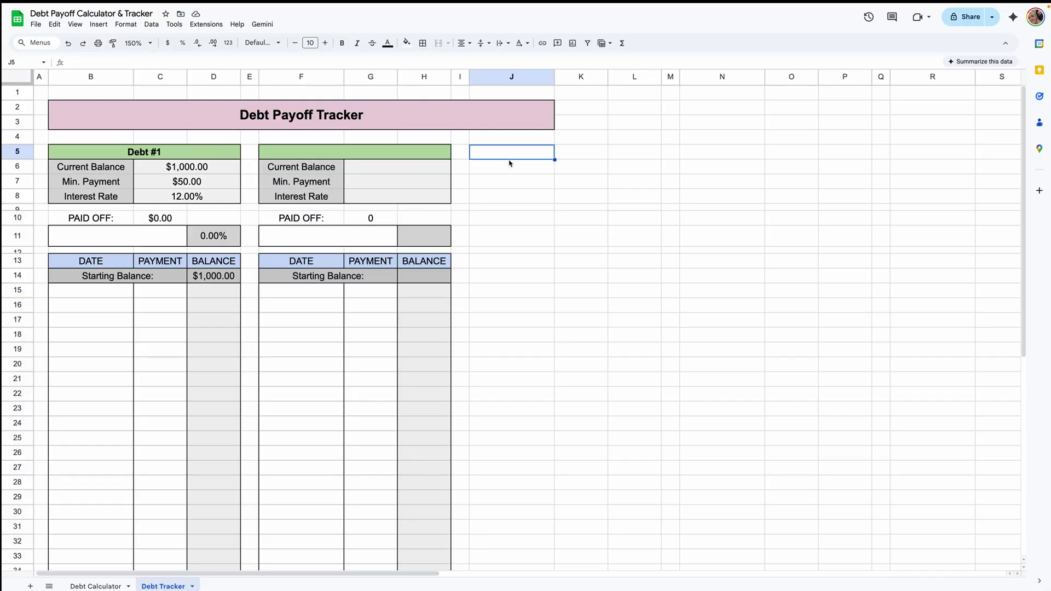
pyautogui.hotkey('ctrl', 'v')
pyautogui.click(723, 155)
pyautogui.hotkey('ctrl', 'v')
pyautogui.hscroll(5, 699, 153)
pyautogui.click(699, 153)
pyautogui.hotkey('ctrl', 'v')
pyautogui.hscroll(5, 664, 153)
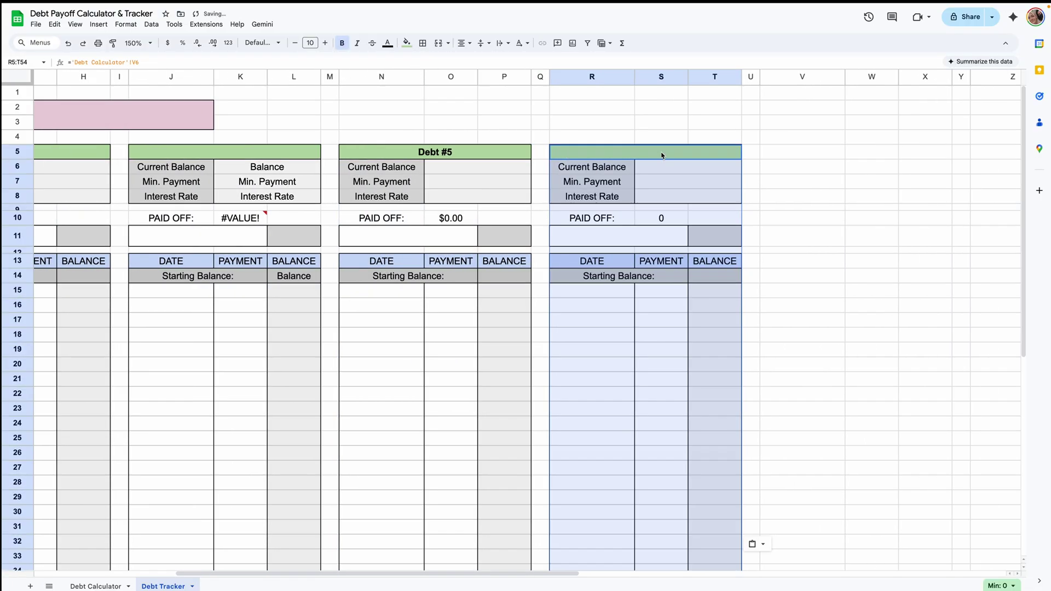
pyautogui.click(663, 155)
pyautogui.hotkey('ctrl', 'v')
pyautogui.click(840, 156)
pyautogui.hotkey('ctrl', 'v')
pyautogui.click(840, 158)
pyautogui.hotkey('ctrl', 'v')
pyautogui.click(586, 155)
pyautogui.hotkey('ctrl', 'v')
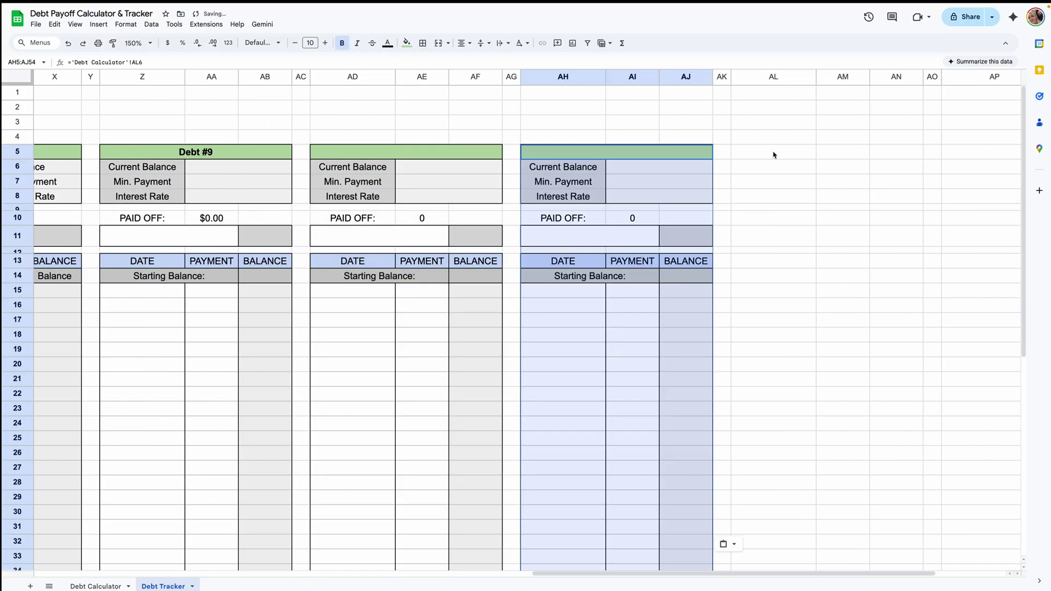
# Step: Link the F5 title to the Debt #2 heading on the Debt Calculator sheet
pyautogui.hscroll(-15, 548, 155)
pyautogui.click(414, 153)
pyautogui.write('=')
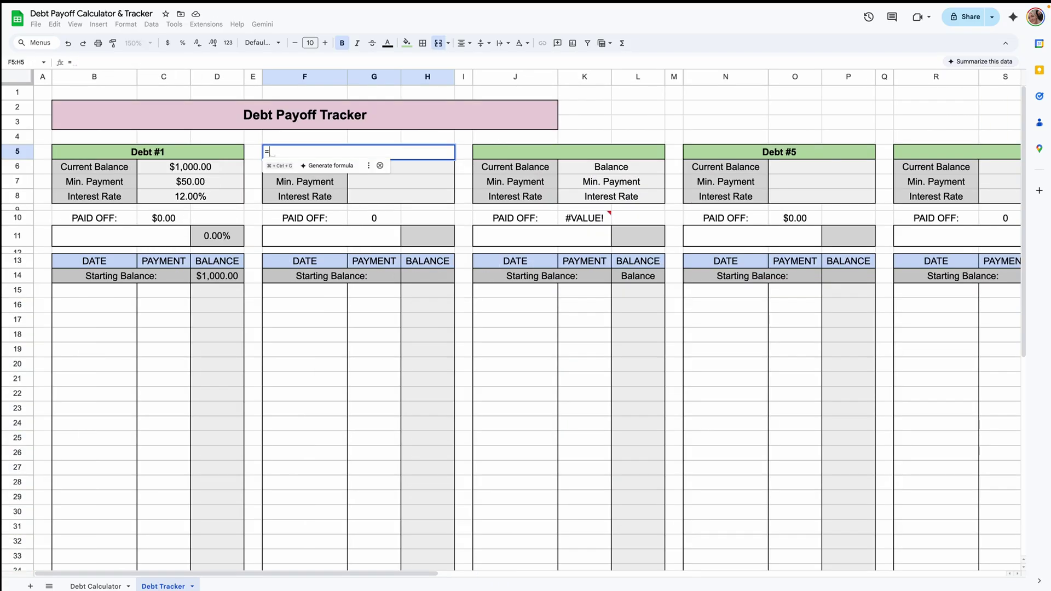
pyautogui.click(110, 587)
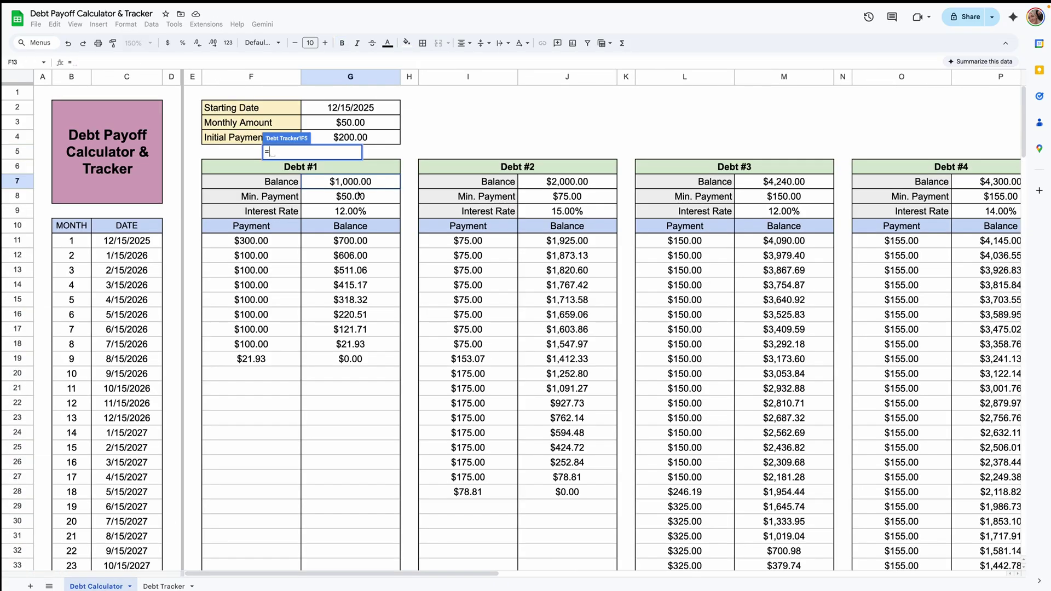
pyautogui.click(477, 165)
pyautogui.press('Return')
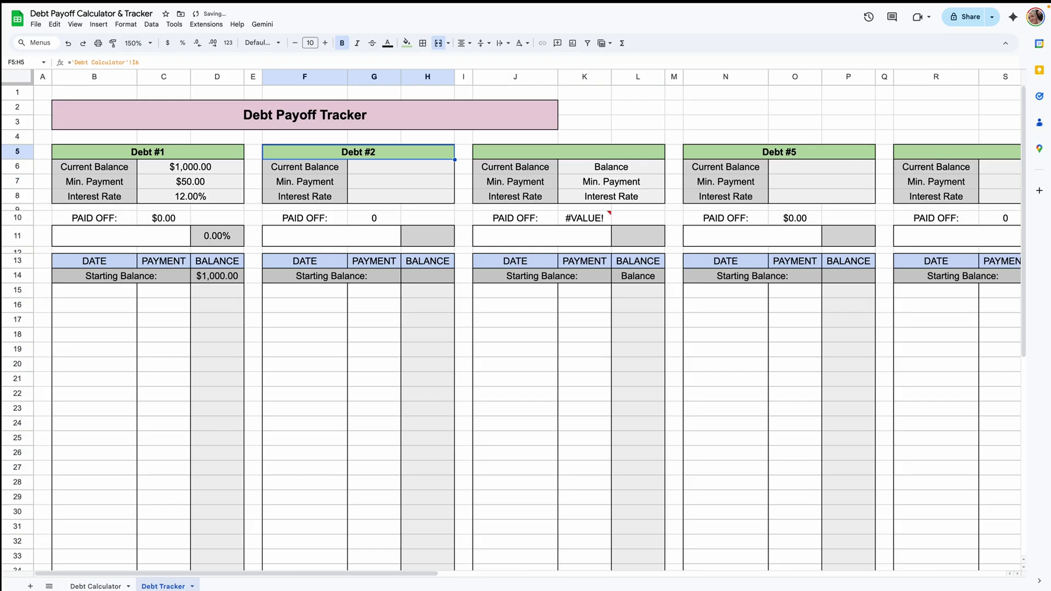
# Step: Link G7 to Debt #2's $75.00 minimum payment and fill down to the interest rate
pyautogui.click(423, 187)
pyautogui.write('=')
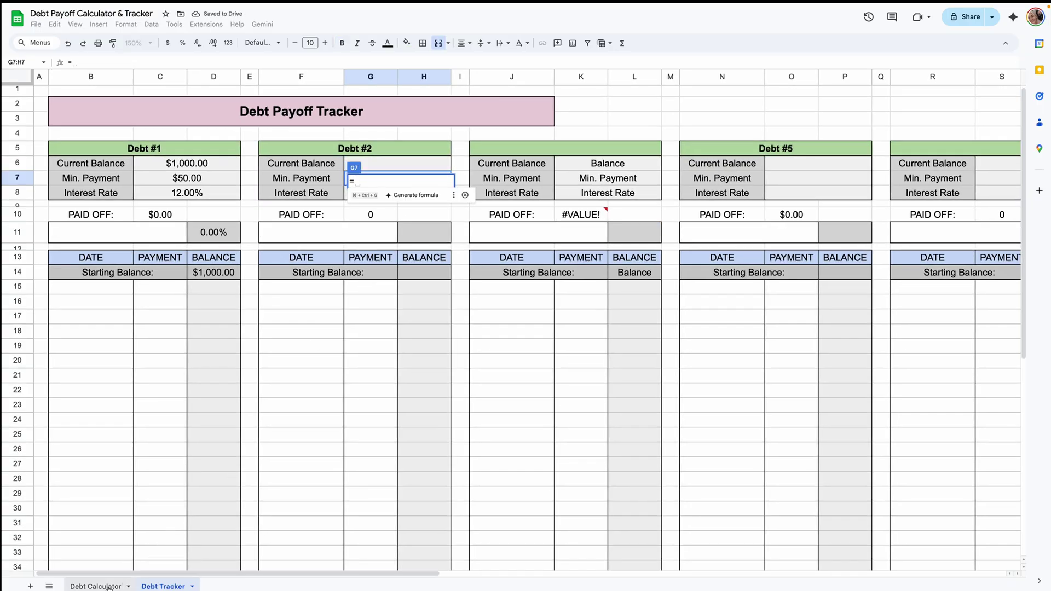
pyautogui.click(109, 586)
pyautogui.click(550, 197)
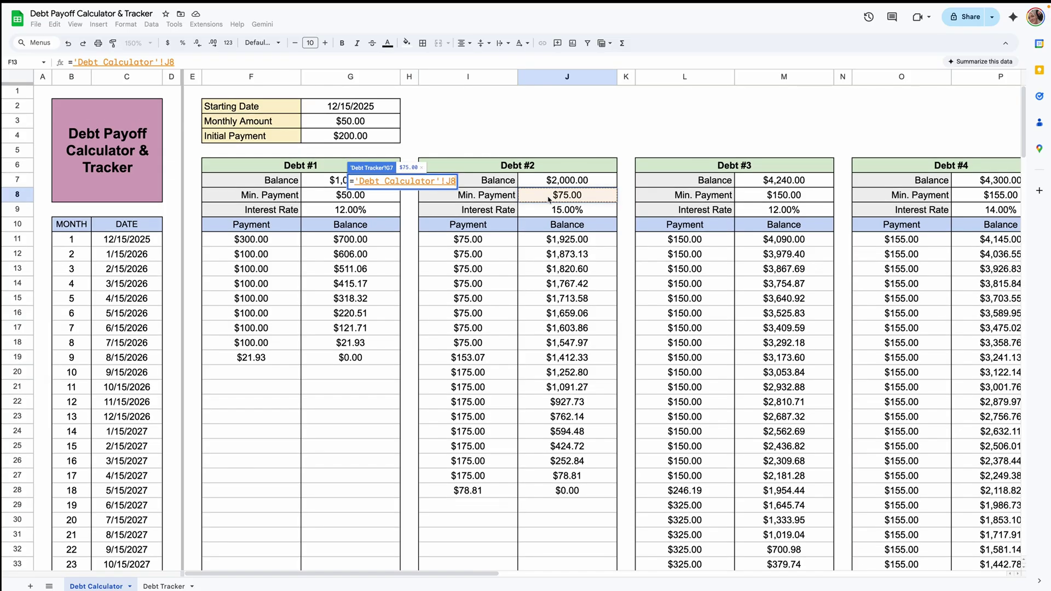
pyautogui.press('Return')
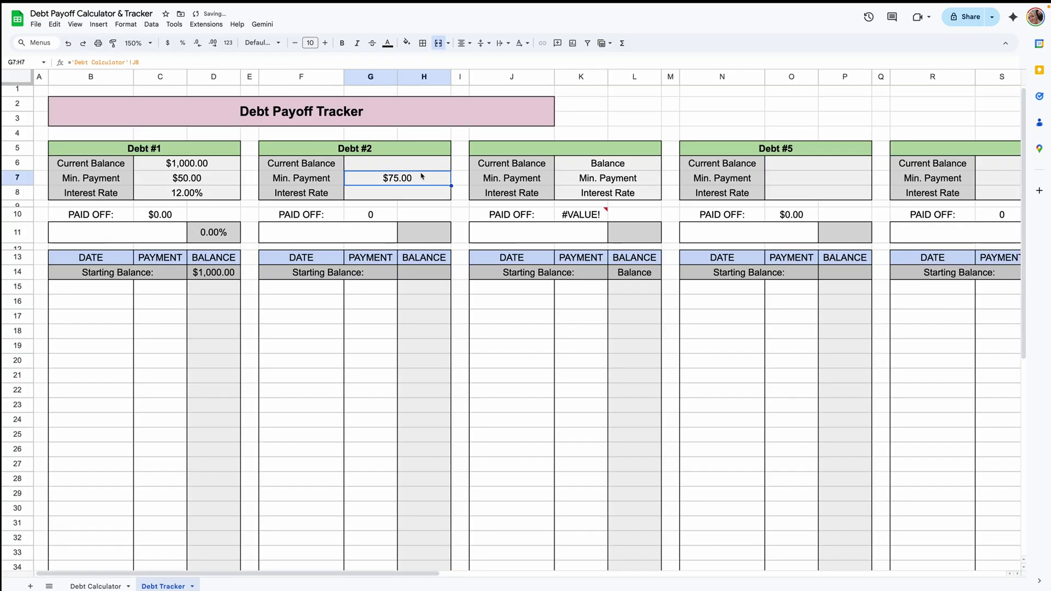
pyautogui.moveTo(451, 187); pyautogui.dragTo(452, 196)
# Step: Format the G10 PAID OFF value as currency and add a bottom border under the interest rate
pyautogui.click(382, 218)
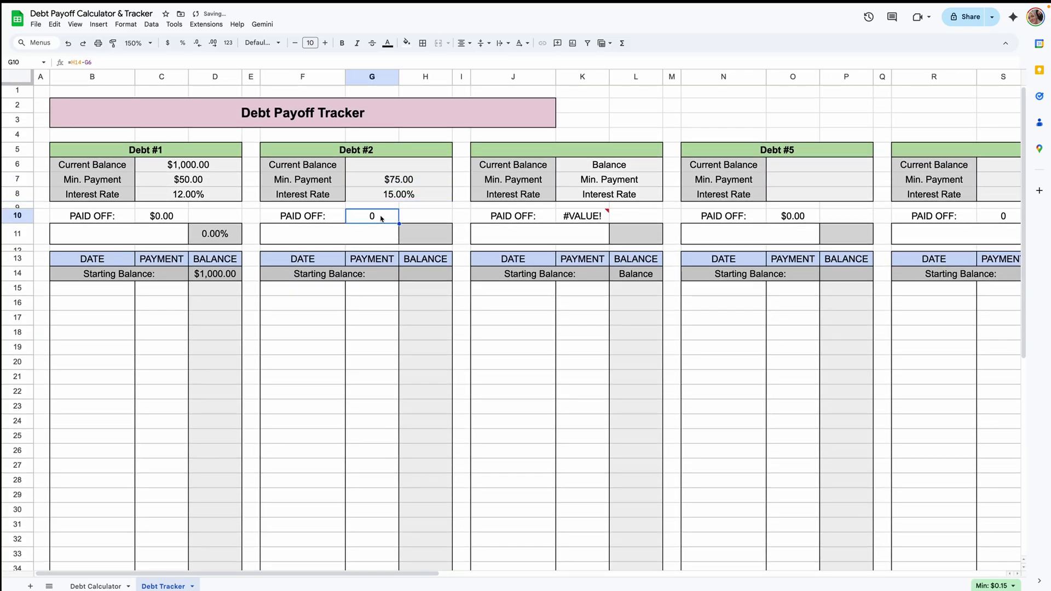
pyautogui.doubleClick(382, 218)
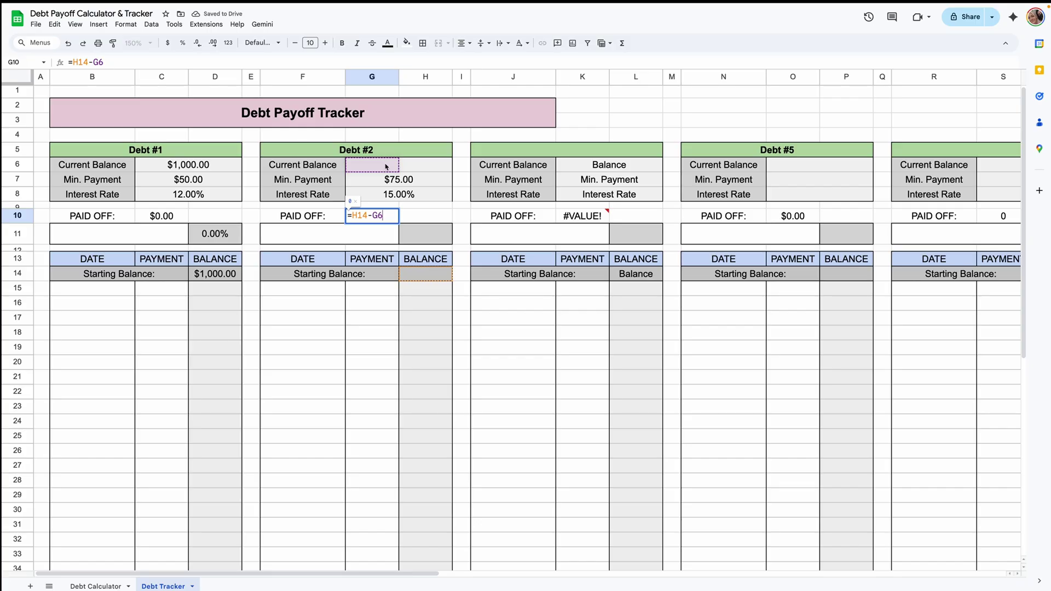
pyautogui.click(411, 236)
pyautogui.doubleClick(402, 237)
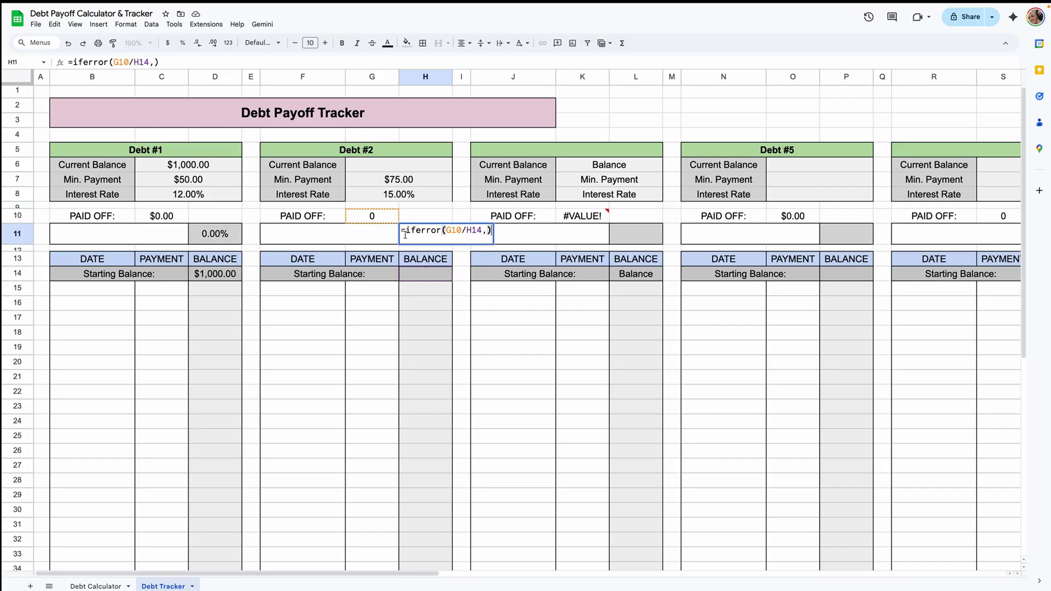
pyautogui.doubleClick(369, 238)
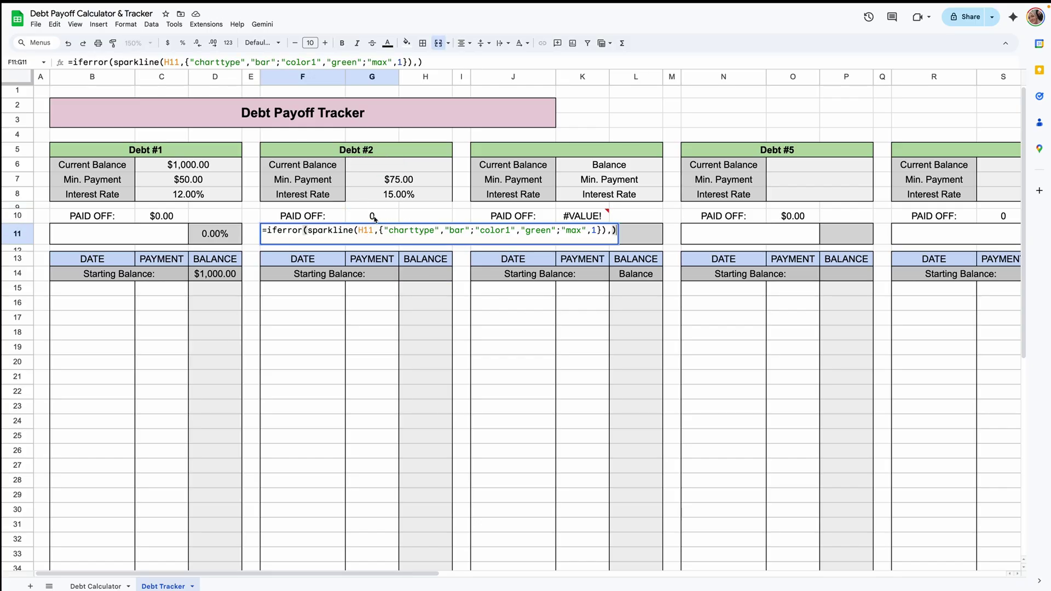
pyautogui.click(376, 221)
pyautogui.click(168, 43)
pyautogui.click(398, 195)
pyautogui.click(423, 42)
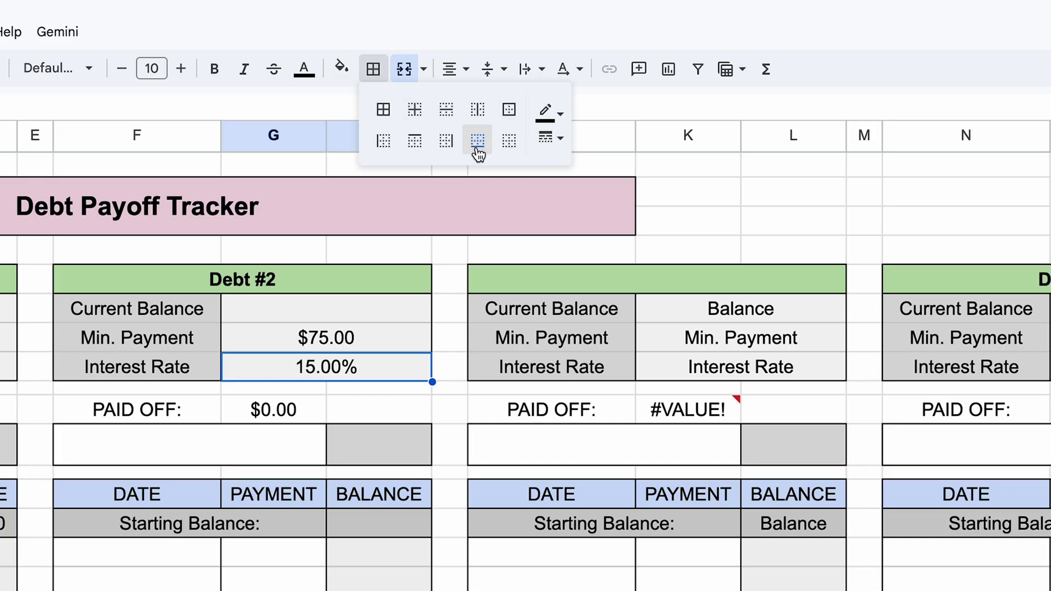
pyautogui.click(477, 144)
# Step: Link the Debt #2 starting balance to the $2,000.00 Debt Calculator balance
pyautogui.click(393, 529)
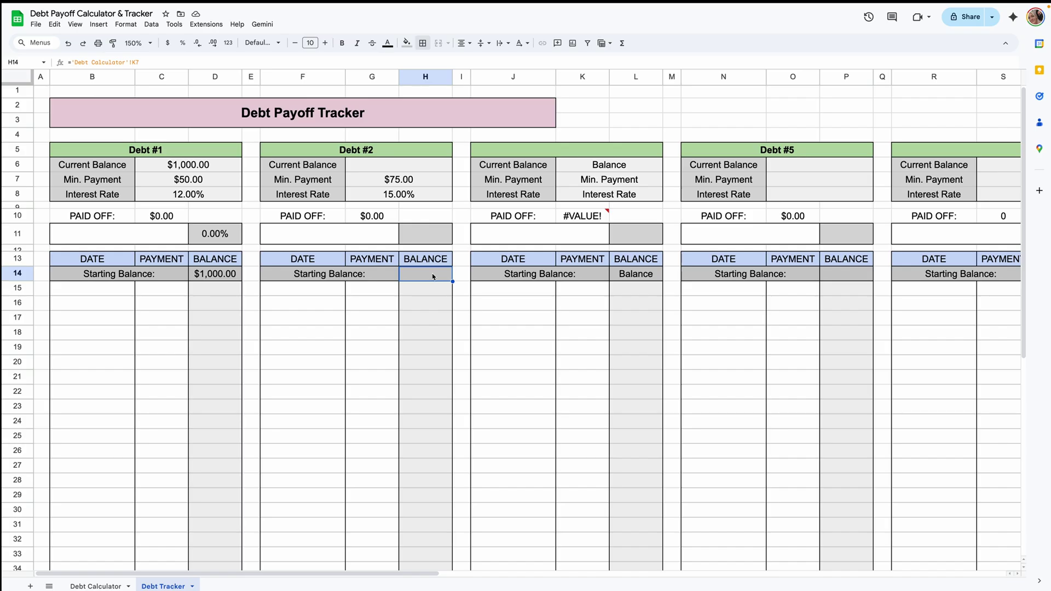
pyautogui.write('=')
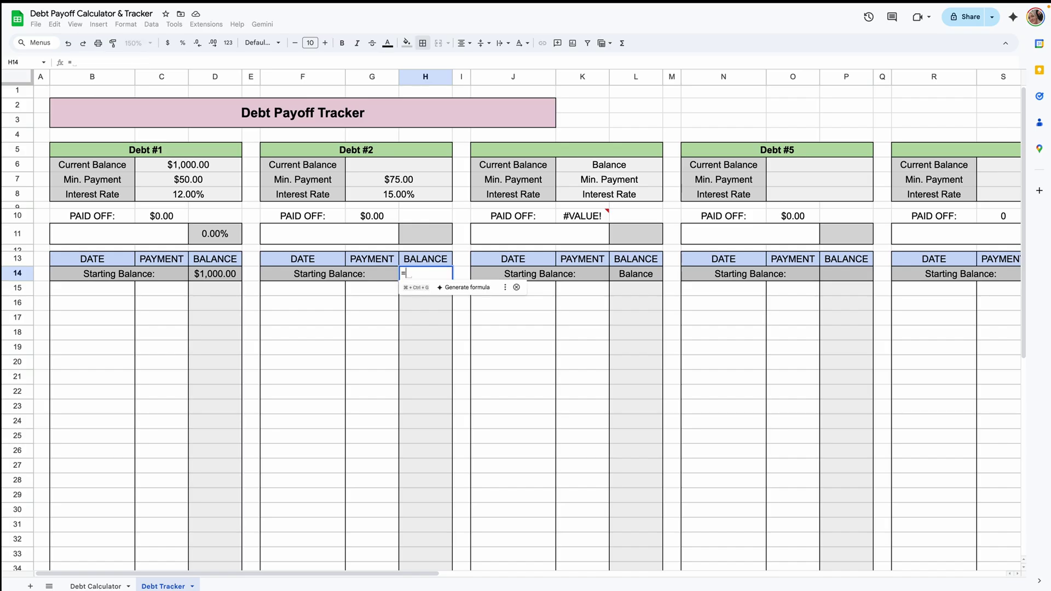
pyautogui.click(113, 581)
pyautogui.click(556, 185)
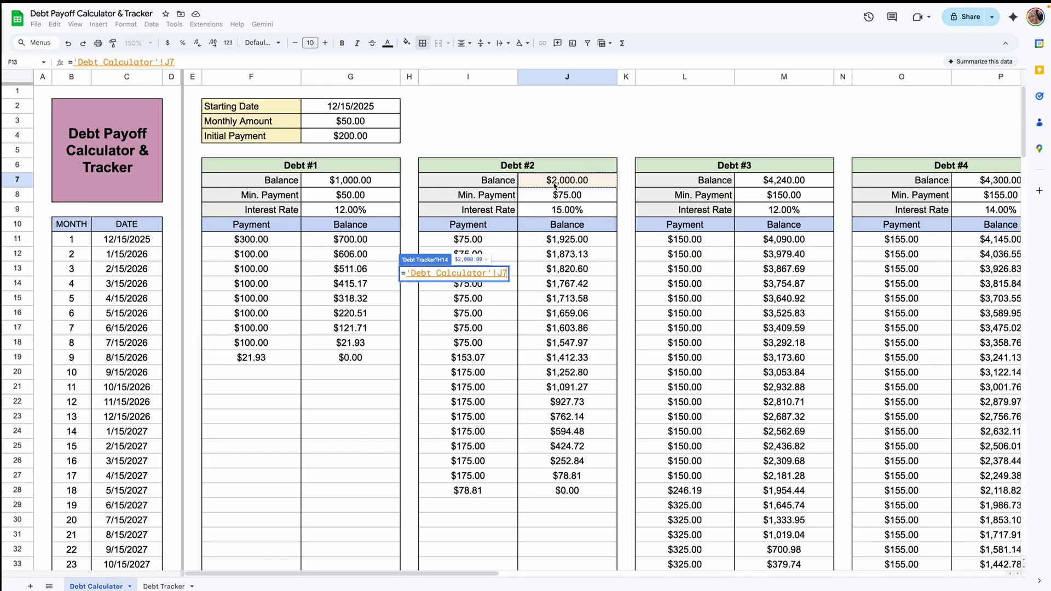
pyautogui.press('Return')
pyautogui.hscroll(5, 494, 264)
# Step: Link the J5 title to the Debt #3 heading on the Debt Calculator sheet
pyautogui.click(419, 149)
pyautogui.write('=')
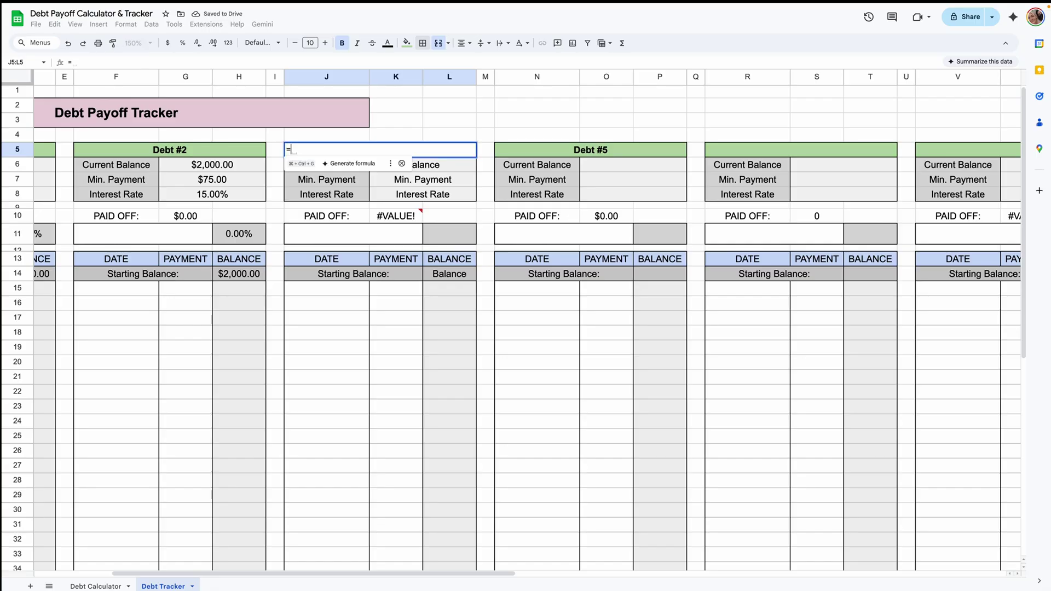
pyautogui.click(95, 586)
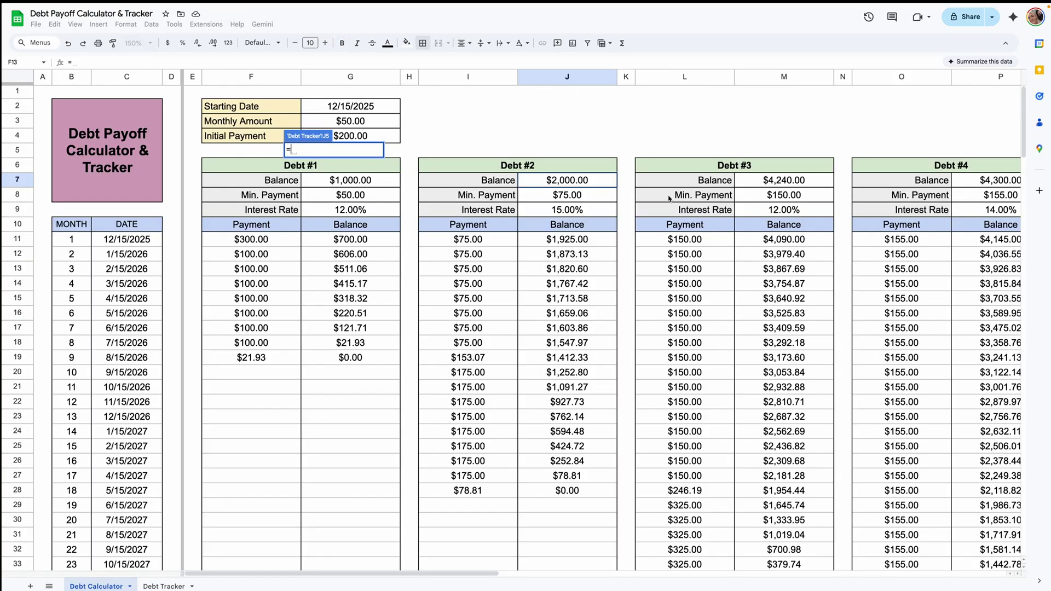
pyautogui.click(473, 164)
pyautogui.press('Return')
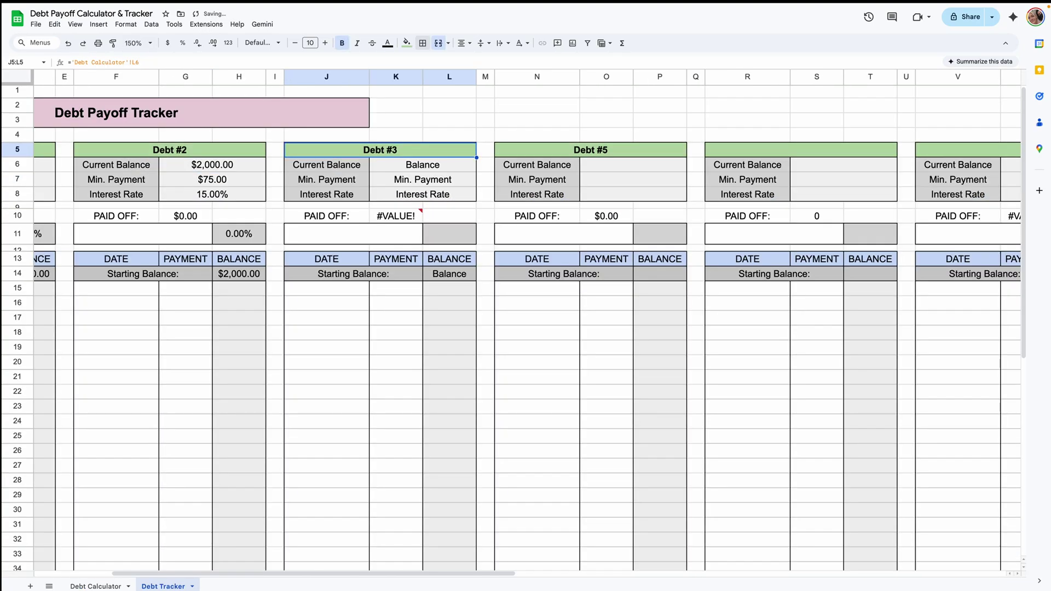
pyautogui.hscroll(-1, 471, 151)
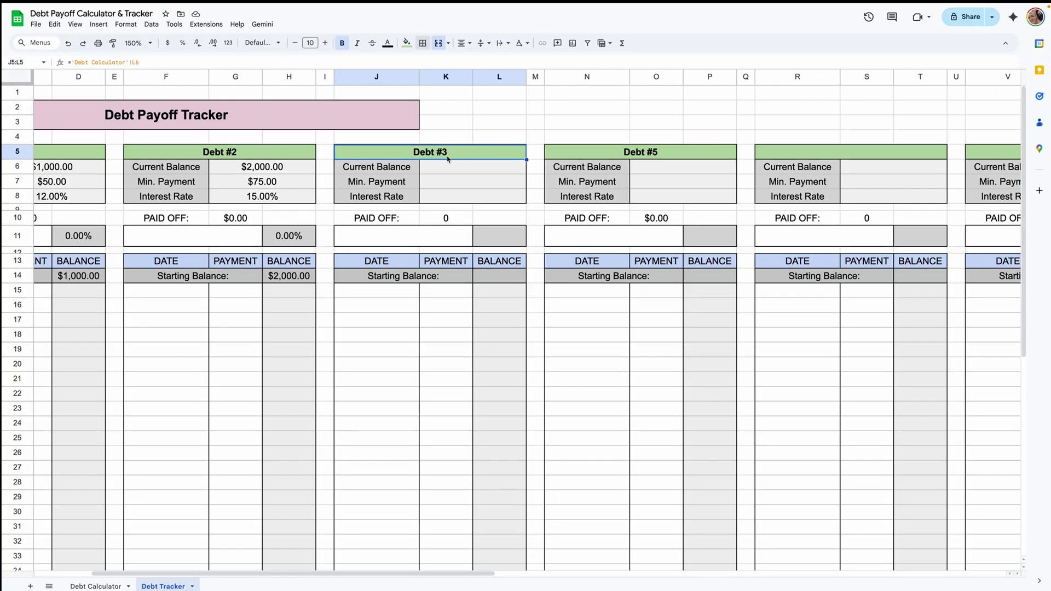
pyautogui.click(485, 184)
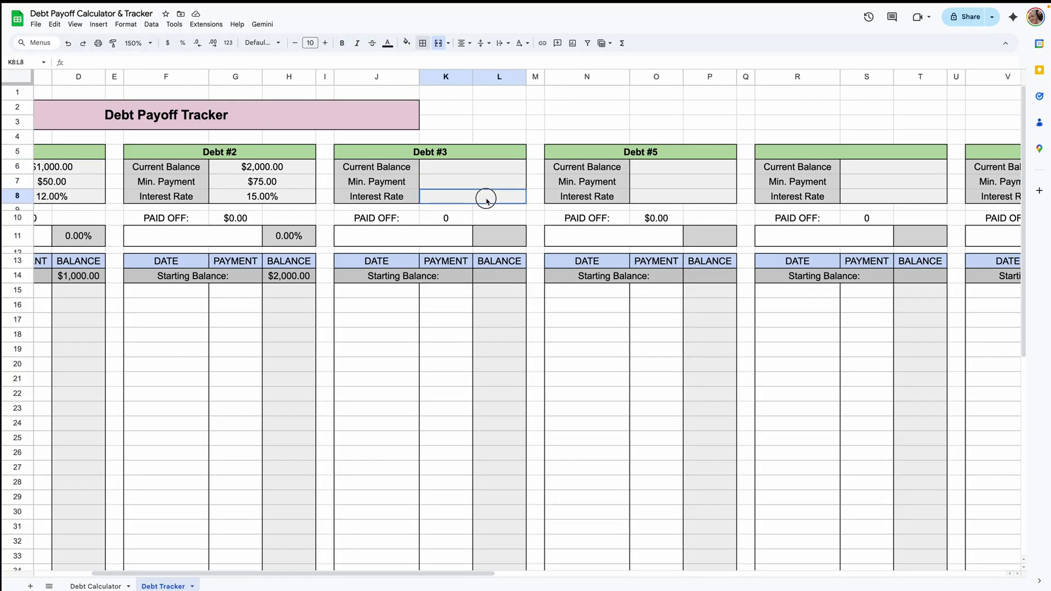
pyautogui.click(506, 277)
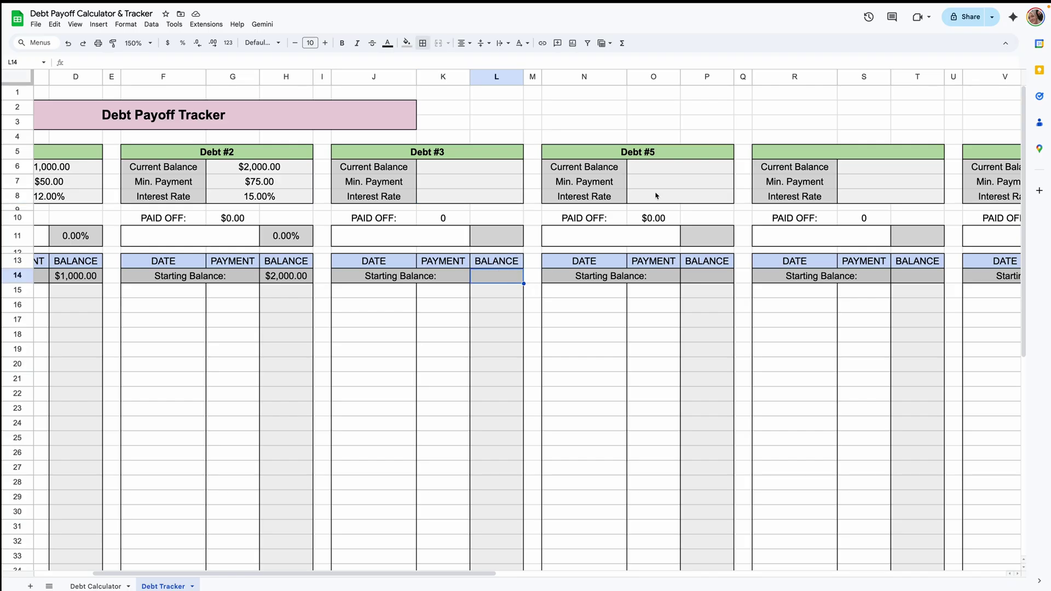
pyautogui.hscroll(3, 652, 187)
# Step: Link the N5 title to the Debt #4 heading on the Debt Calculator sheet
pyautogui.click(580, 156)
pyautogui.write('=')
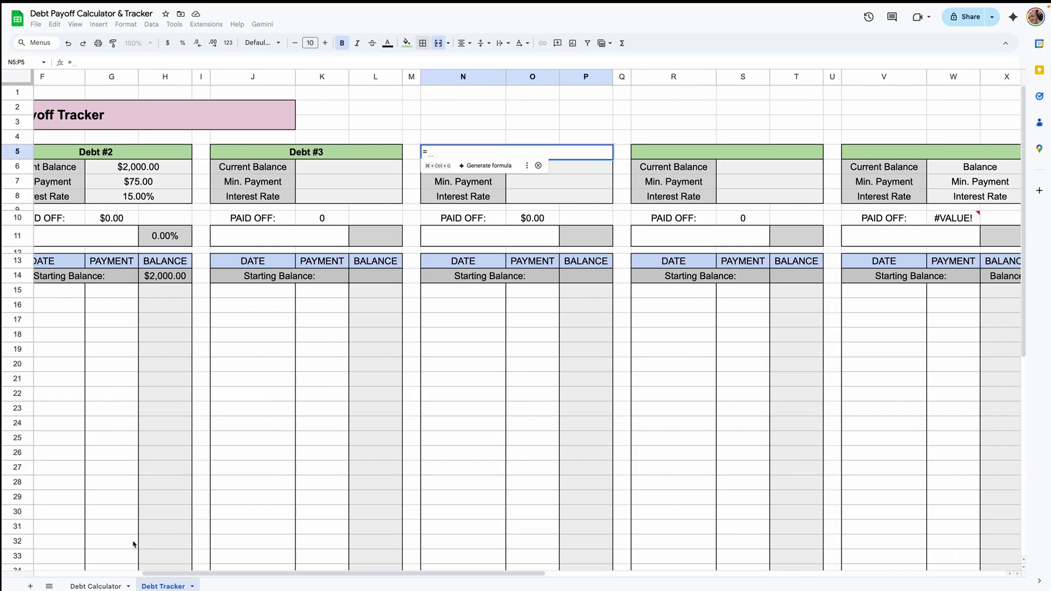
pyautogui.click(104, 584)
pyautogui.click(604, 172)
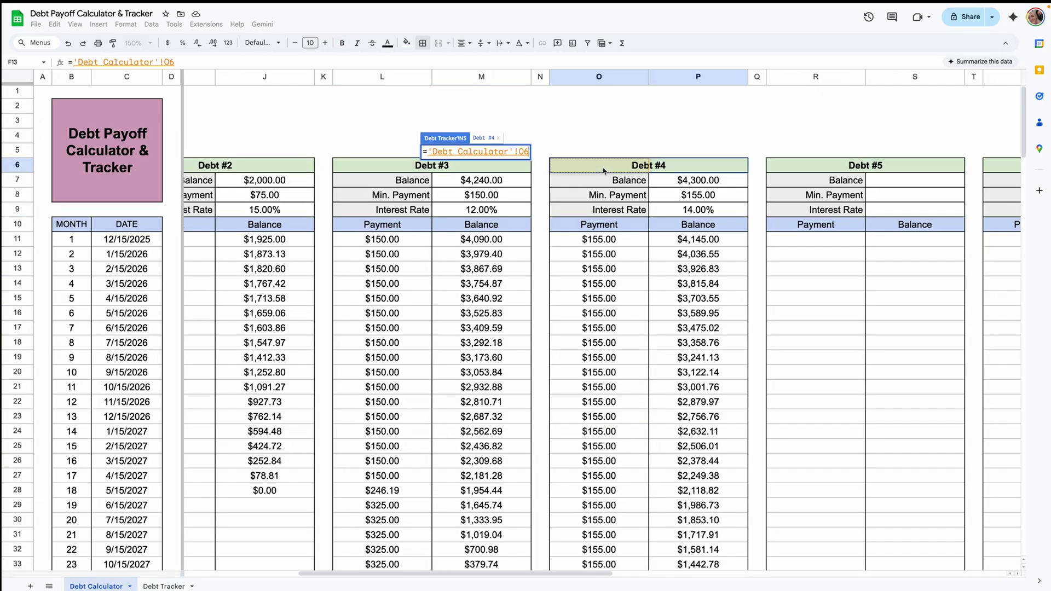
pyautogui.press('Return')
# Step: Link O7 to Debt #4's $155.00 minimum payment and fill down to the 14.00% rate
pyautogui.click(583, 181)
pyautogui.write('=')
pyautogui.click(97, 586)
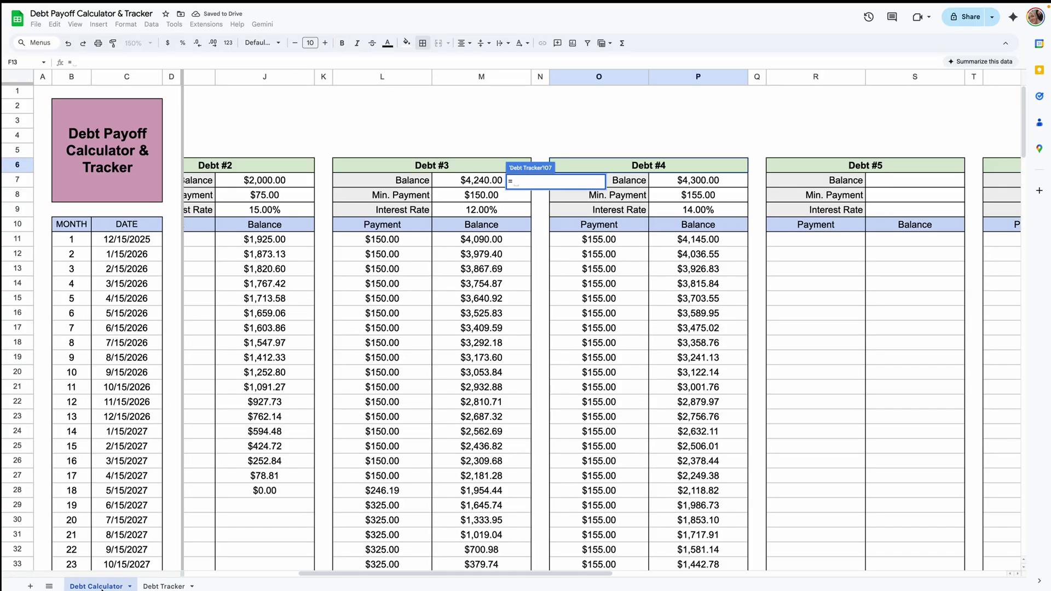
pyautogui.click(695, 194)
pyautogui.press('Return')
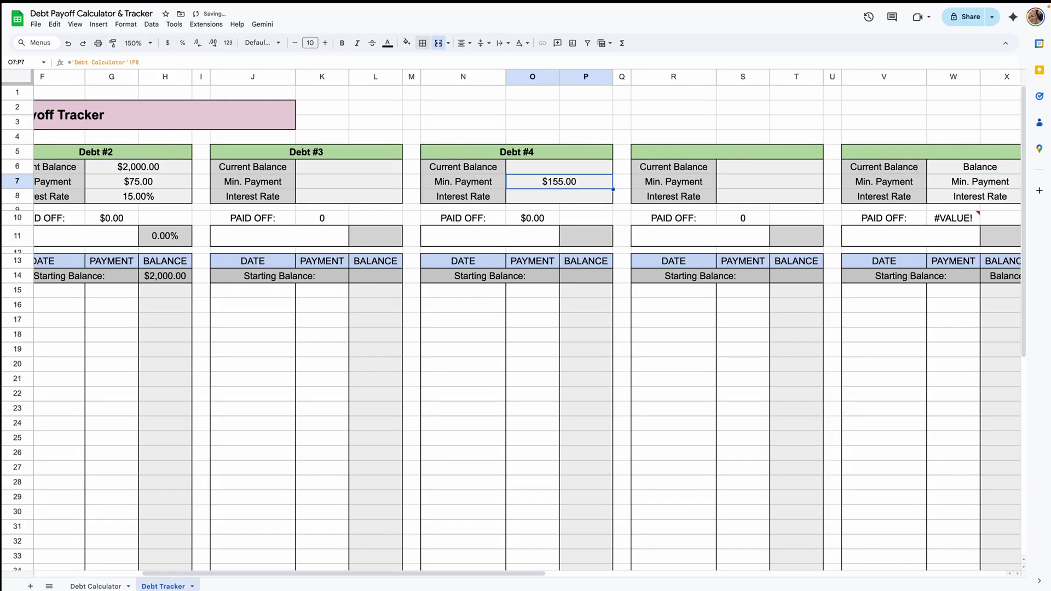
pyautogui.moveTo(615, 189); pyautogui.dragTo(614, 200)
# Step: Link the Debt #4 starting balance in P14 to the $4,300.00 Debt Calculator balance
pyautogui.click(590, 282)
pyautogui.write('=')
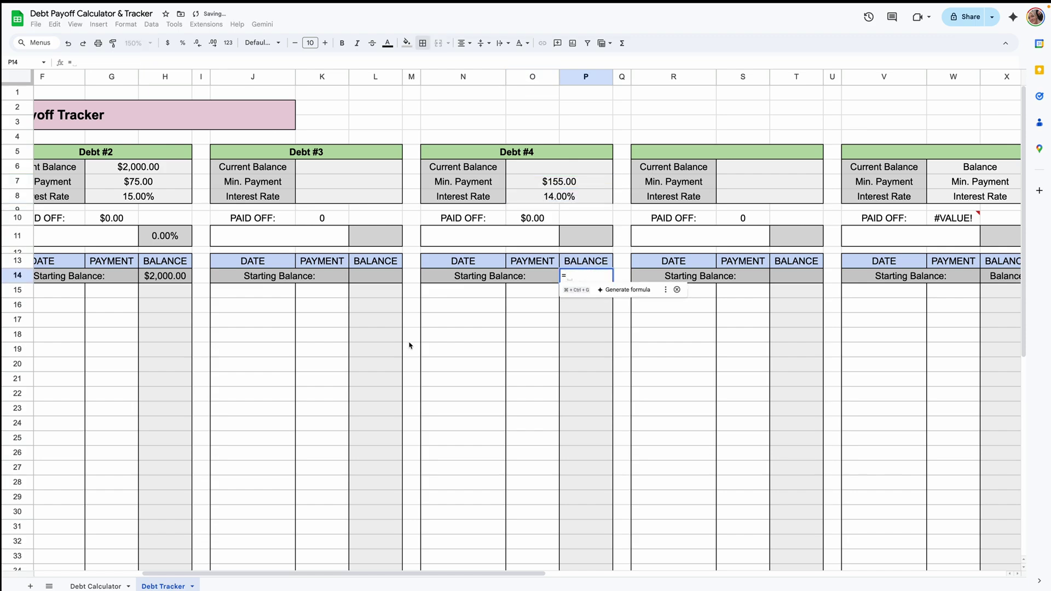
pyautogui.click(96, 586)
pyautogui.click(679, 164)
pyautogui.press('Return')
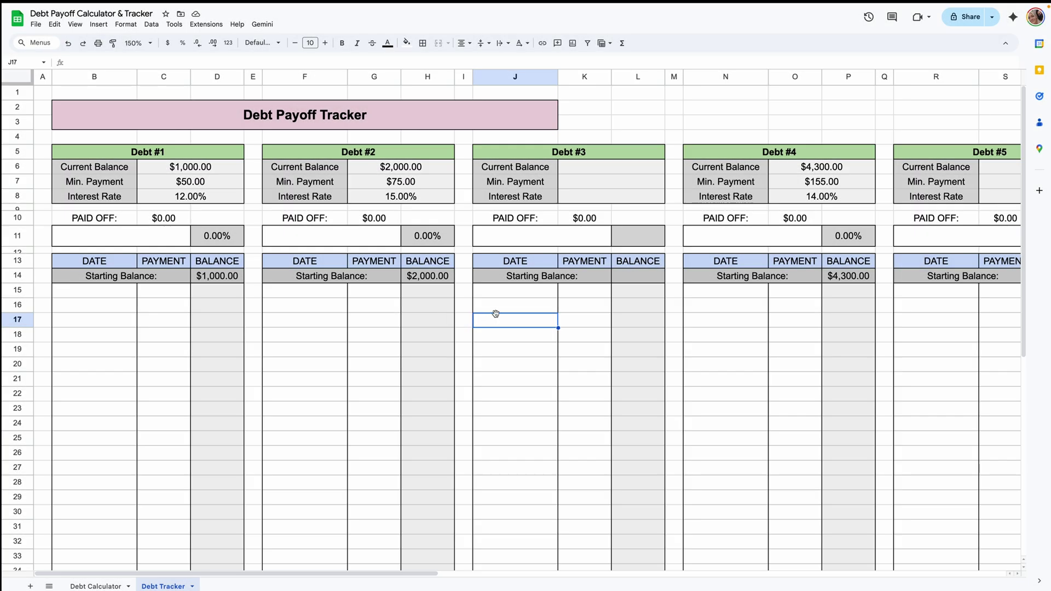
# Step: Merge AP5:AR5 into a PAYOFF PROGRESS title with STARTING BALANCE and PAID OFF labels below
pyautogui.hscroll(15, 497, 315)
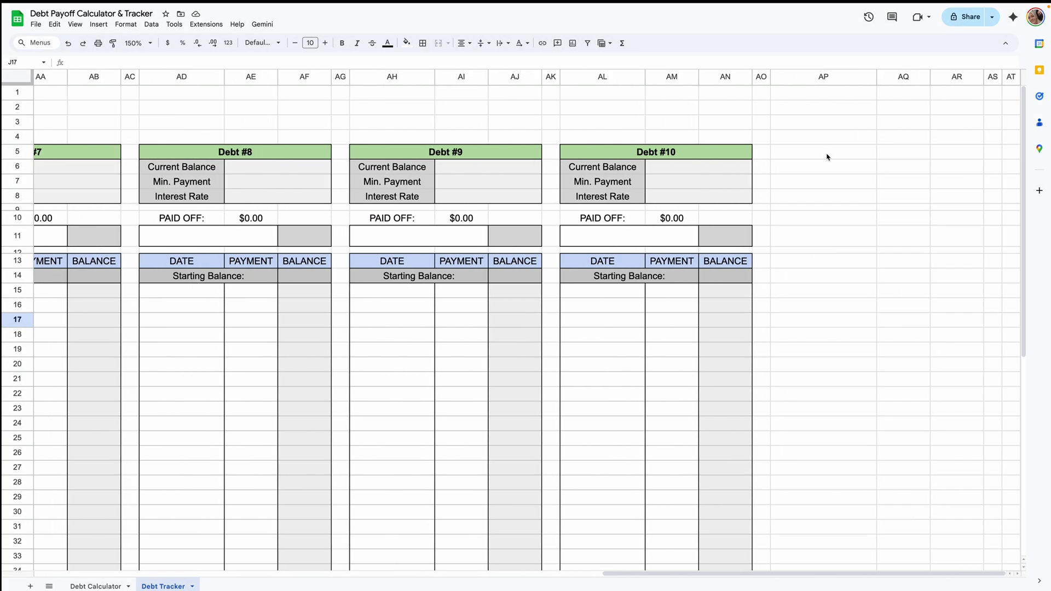
pyautogui.moveTo(826, 158); pyautogui.dragTo(946, 156)
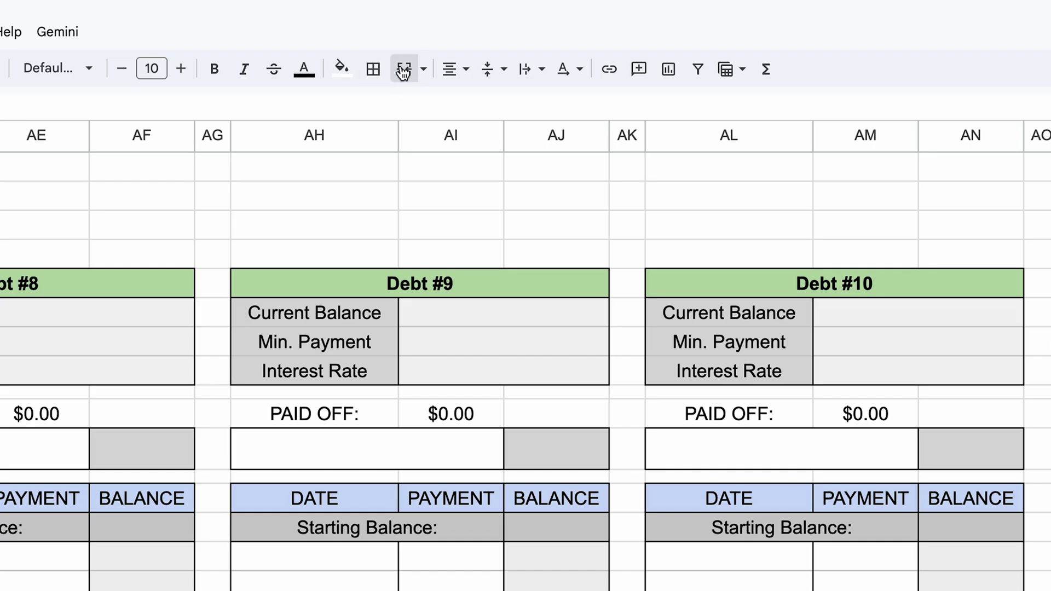
pyautogui.click(438, 43)
pyautogui.write('PAYOFF PROGRESS')
pyautogui.press('Return')
pyautogui.write('STARTING BALANCE')
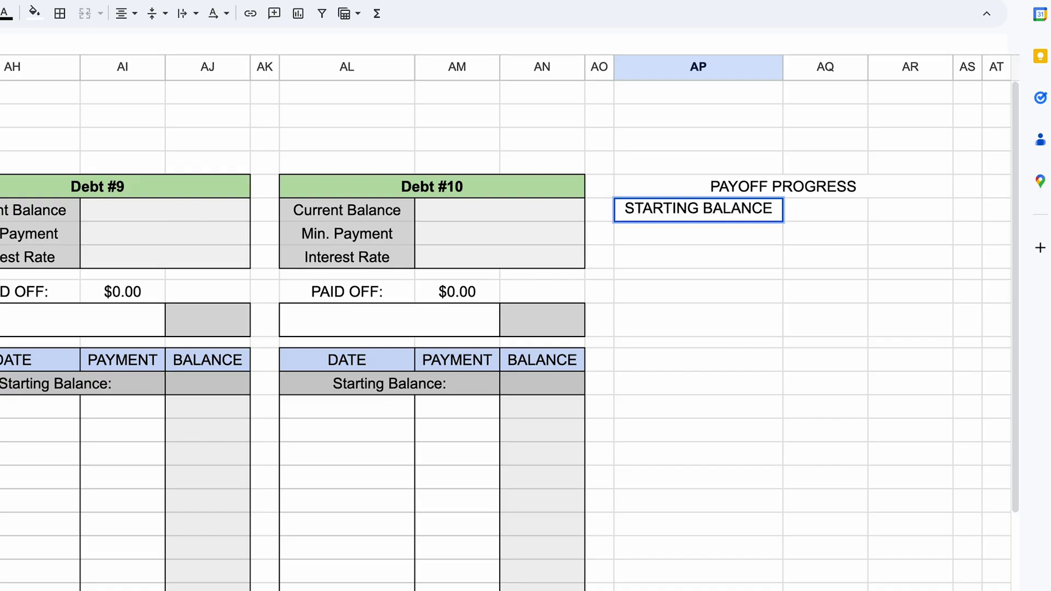
pyautogui.press('Return')
pyautogui.write('PAID OFF')
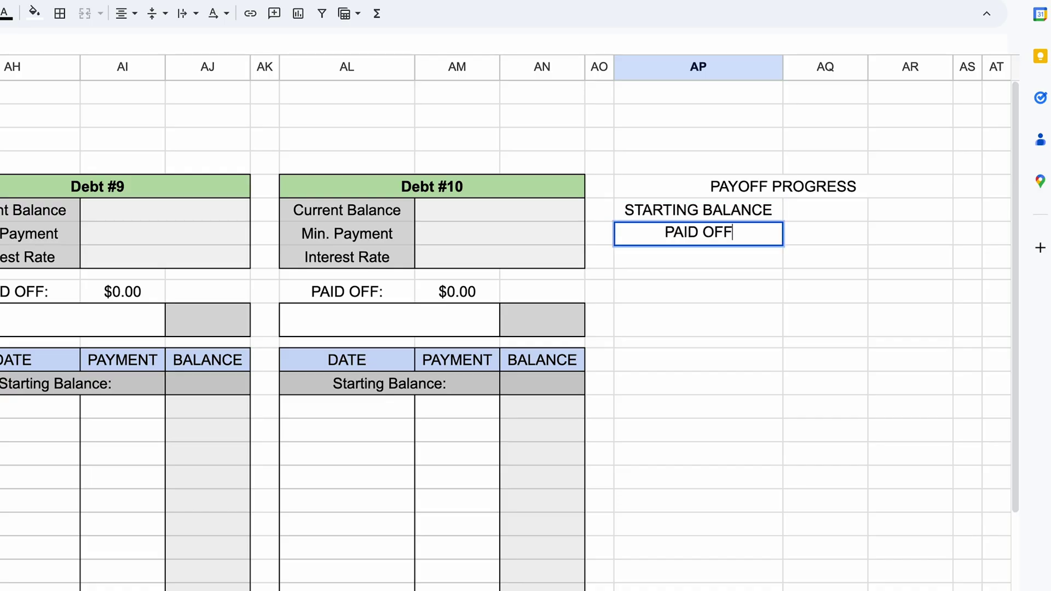
pyautogui.click(899, 211)
# Step: Apply all borders to the Payoff Progress box AP5:AR7
pyautogui.click(59, 13)
pyautogui.click(85, 13)
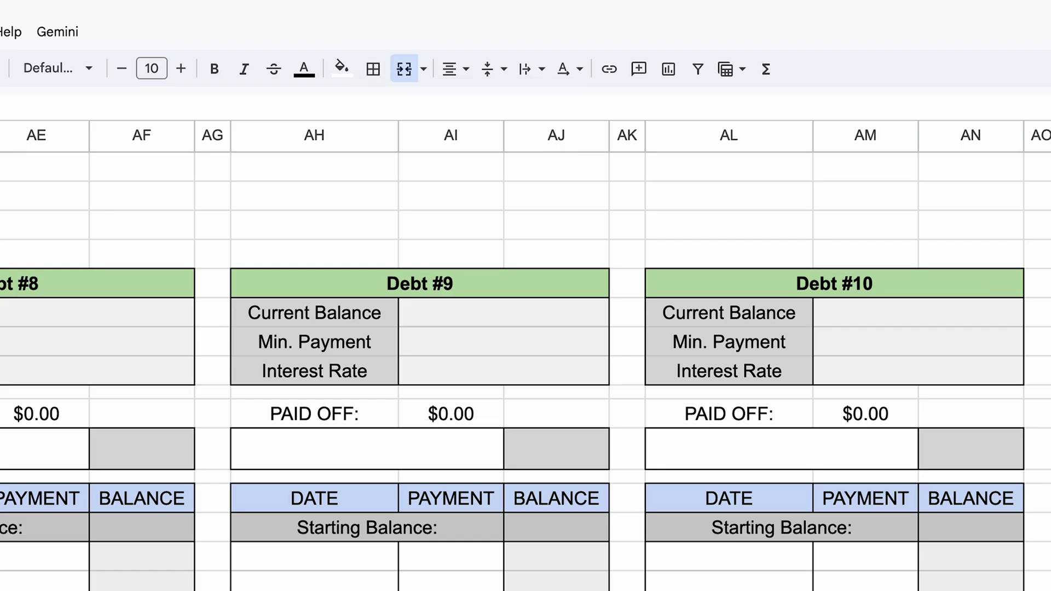
pyautogui.moveTo(711, 244); pyautogui.dragTo(931, 285)
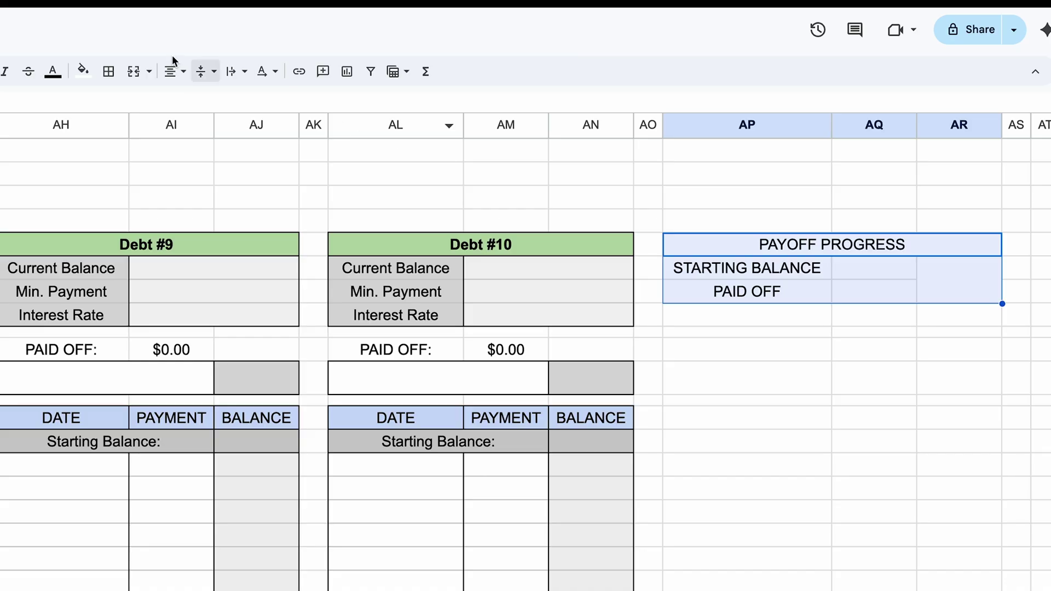
pyautogui.click(111, 74)
pyautogui.click(113, 104)
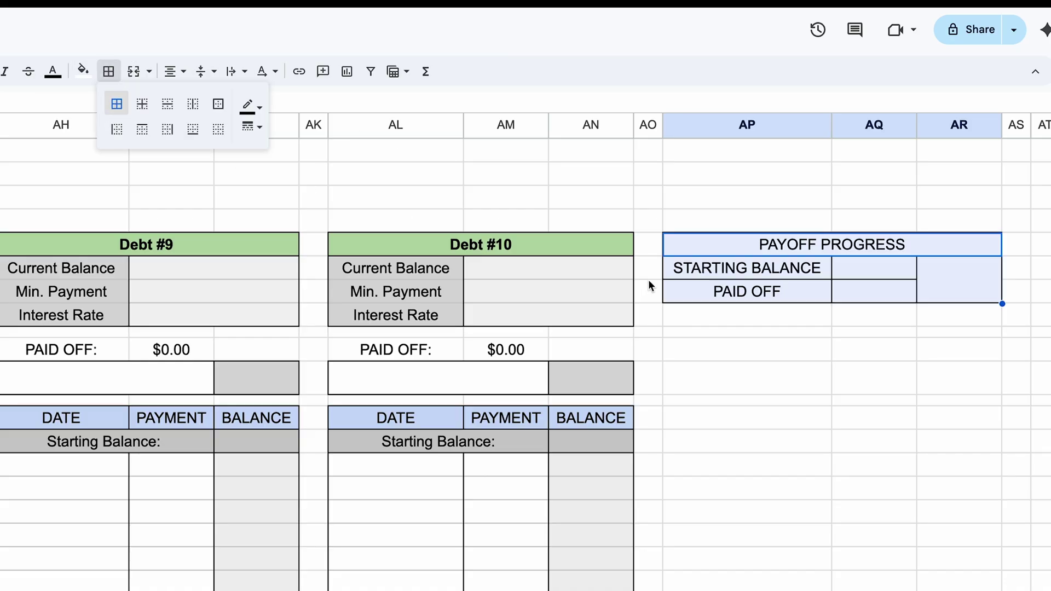
pyautogui.click(770, 316)
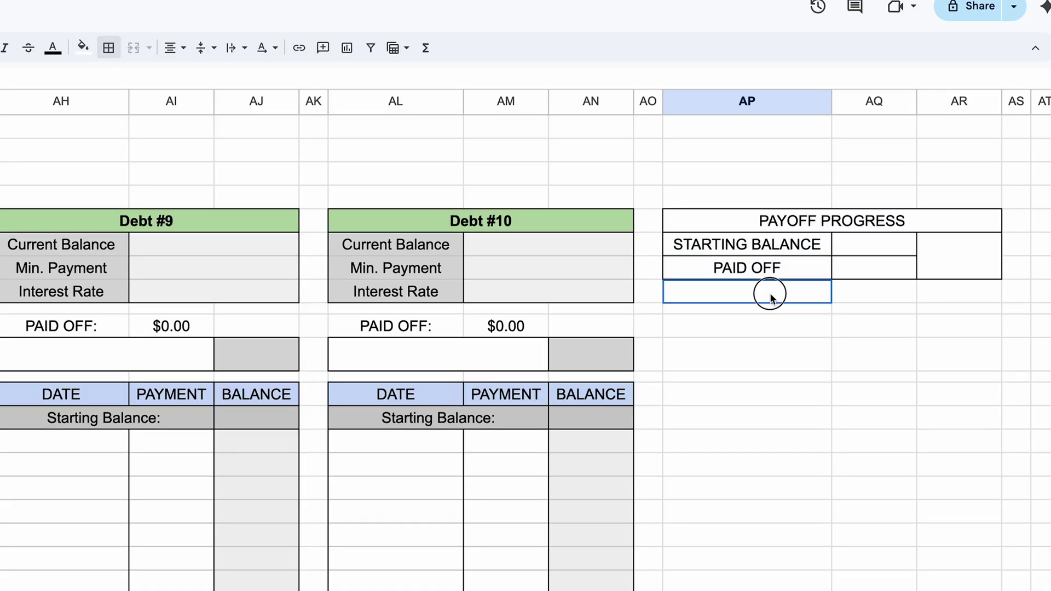
# Step: Merge AP8:AR20 into one large cell and add a REMAINING BALANCE label in AP21
pyautogui.moveTo(771, 296); pyautogui.dragTo(951, 558)
pyautogui.click(134, 47)
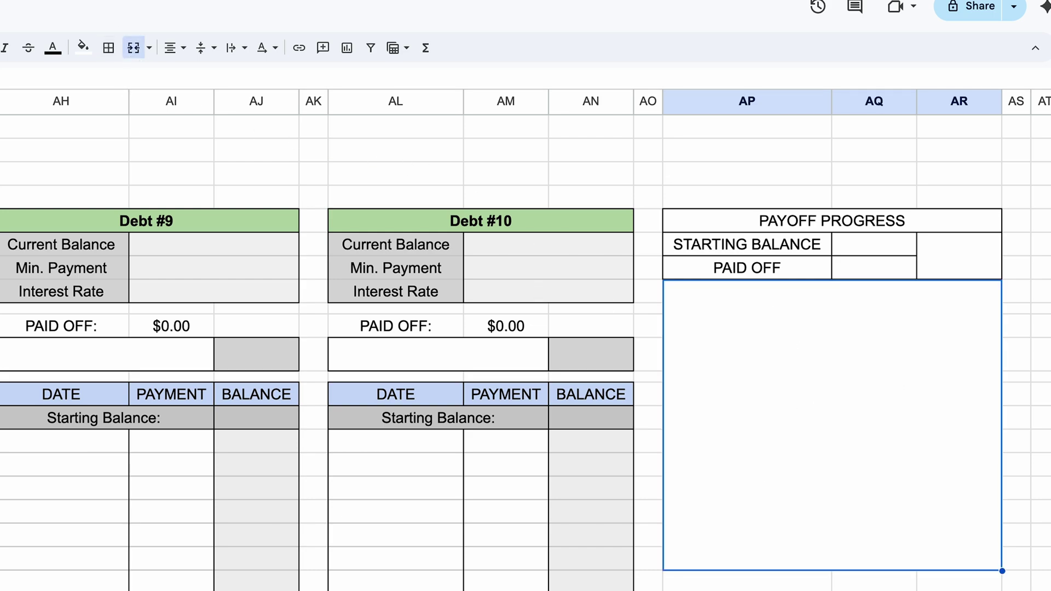
pyautogui.doubleClick(714, 584)
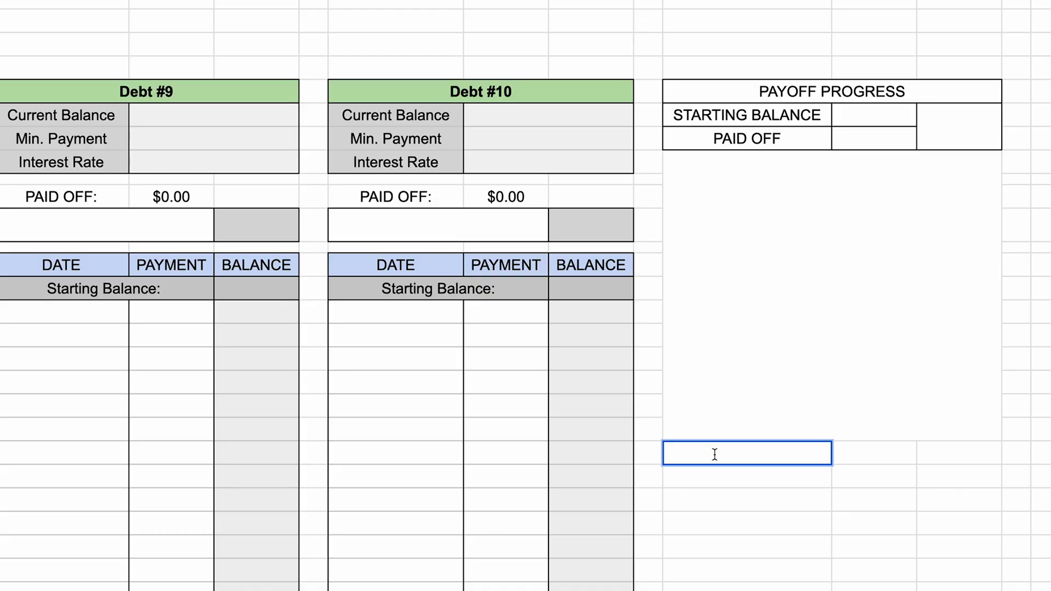
pyautogui.write('REMAINING BALANCE')
pyautogui.click(858, 460)
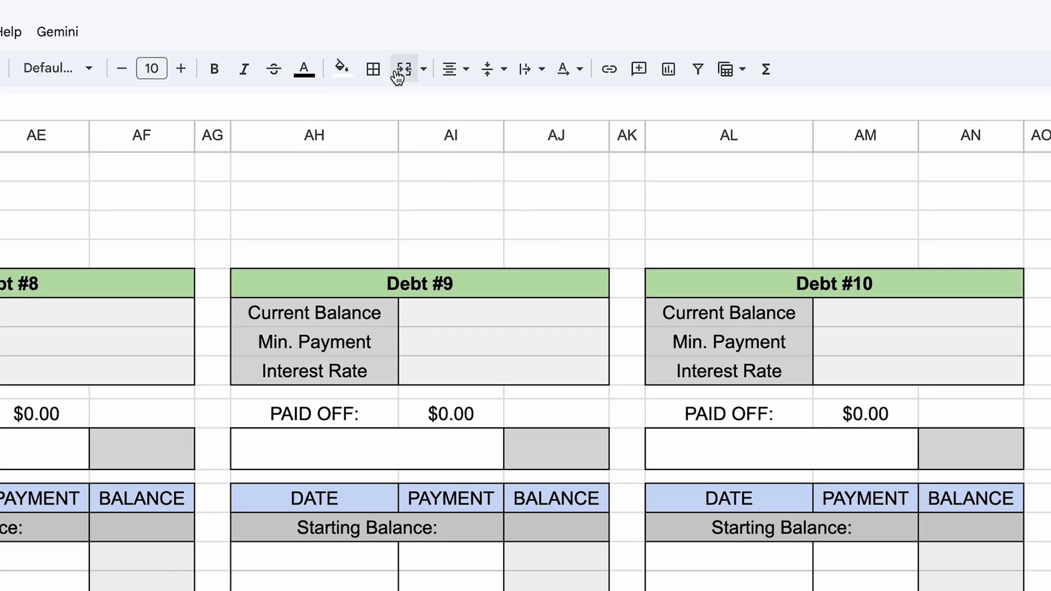
# Step: Give the large merged AP8:AR20 cell an outer border
pyautogui.click(373, 69)
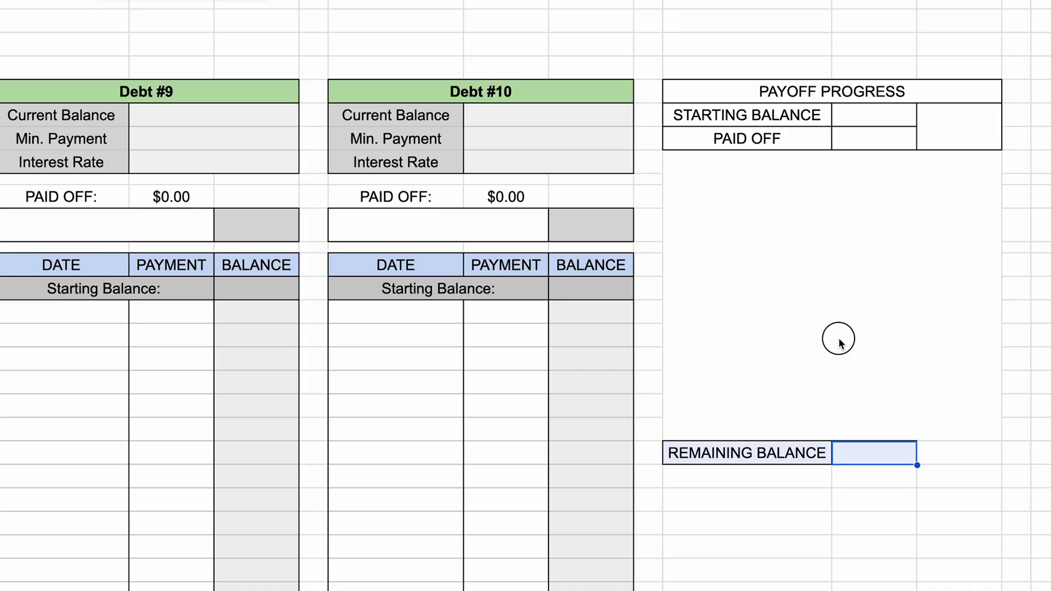
pyautogui.click(842, 343)
pyautogui.click(373, 69)
pyautogui.click(509, 111)
# Step: Enter =SUM(D14:AN14) in AQ6 to total all starting balances ($7,300.00)
pyautogui.click(874, 113)
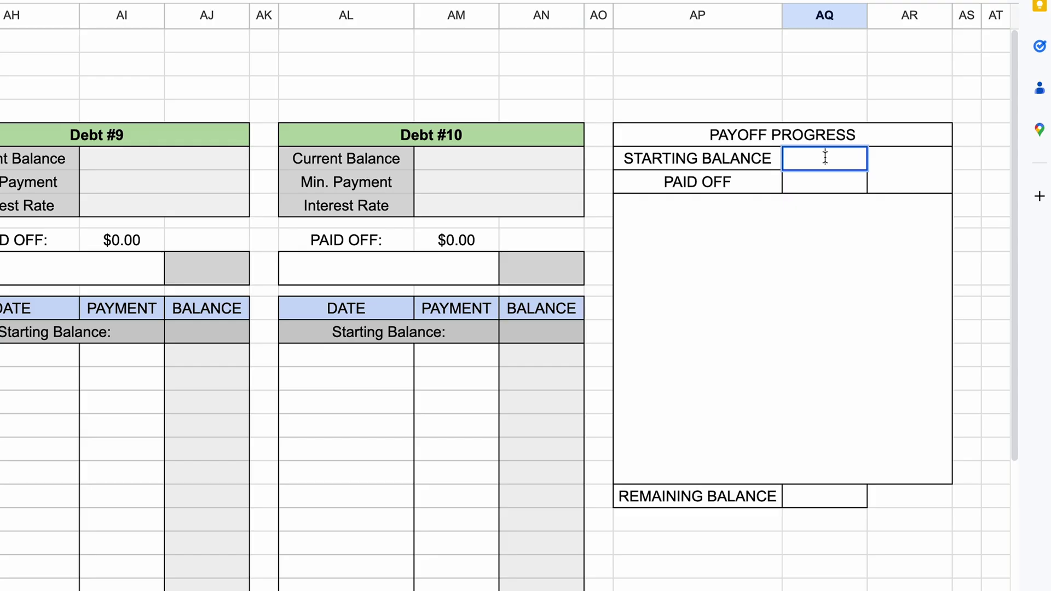
pyautogui.write('=sum')
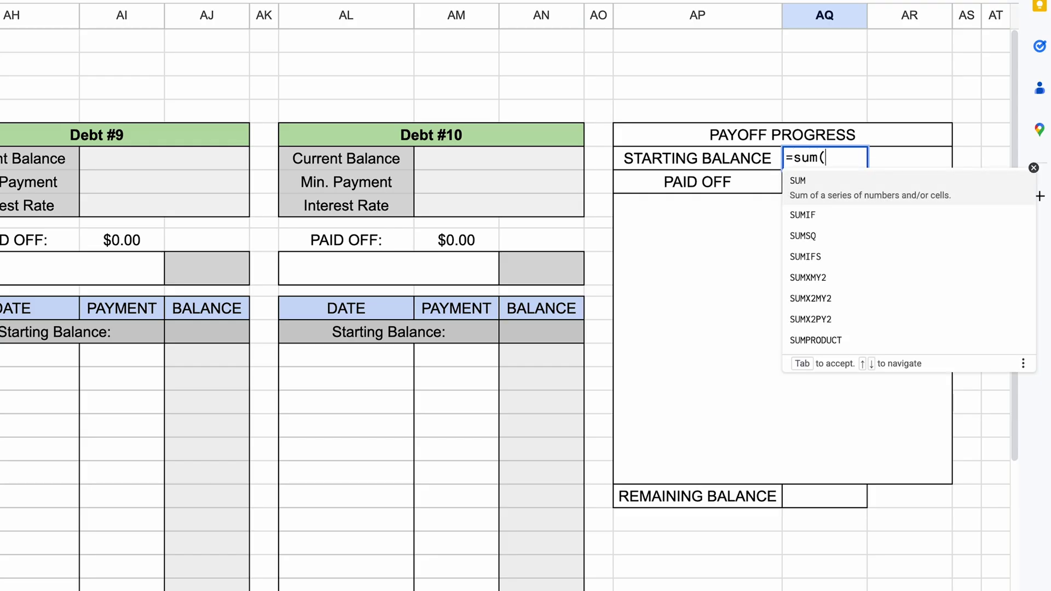
pyautogui.write('(')
pyautogui.hscroll(-15, 524, 250)
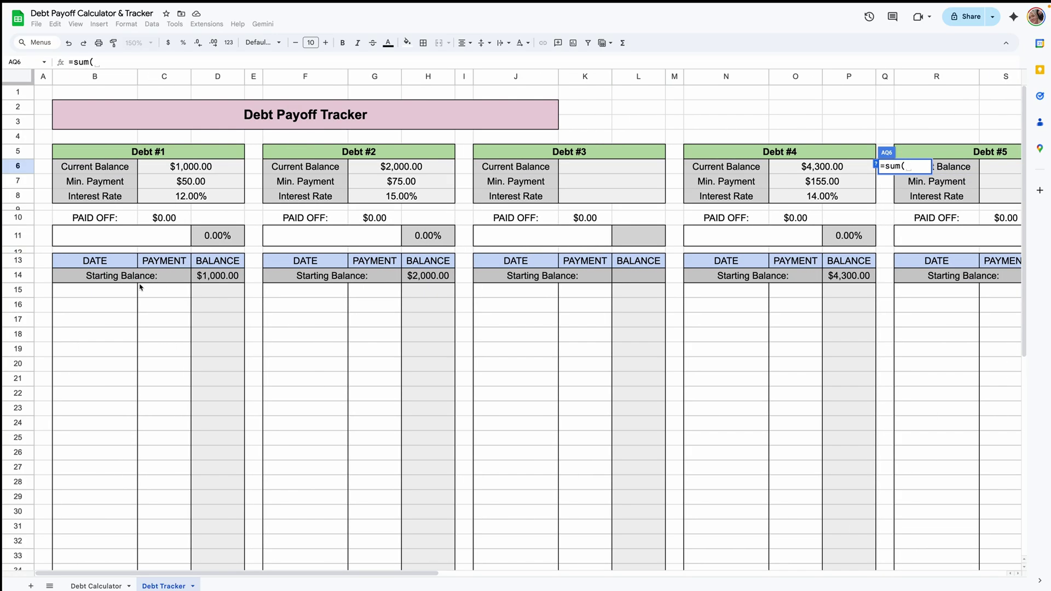
pyautogui.moveTo(218, 275); pyautogui.dragTo(713, 236)
pyautogui.scroll(1, 725, 250)
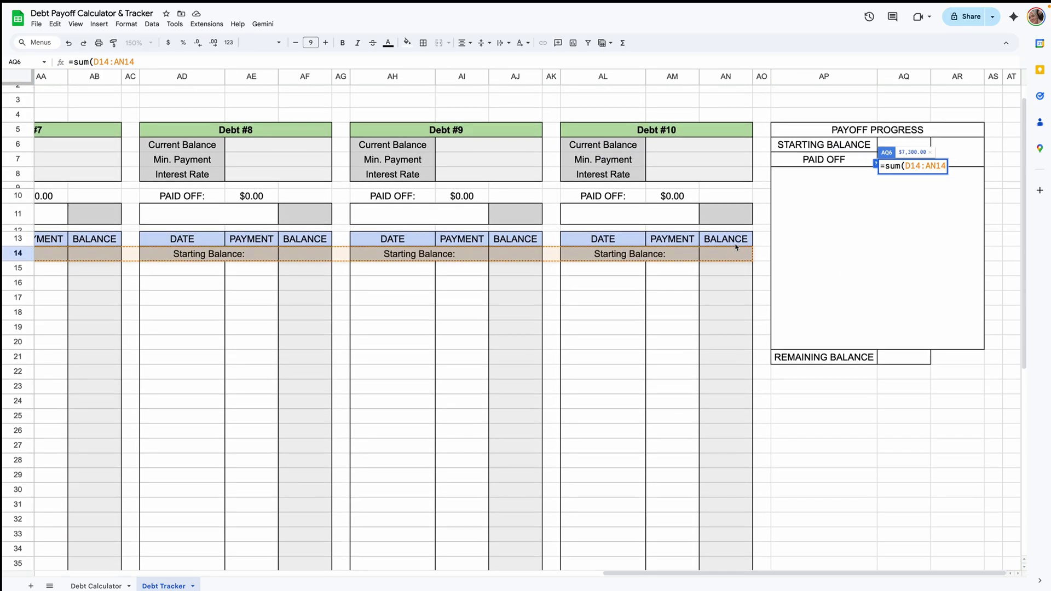
pyautogui.press('Return')
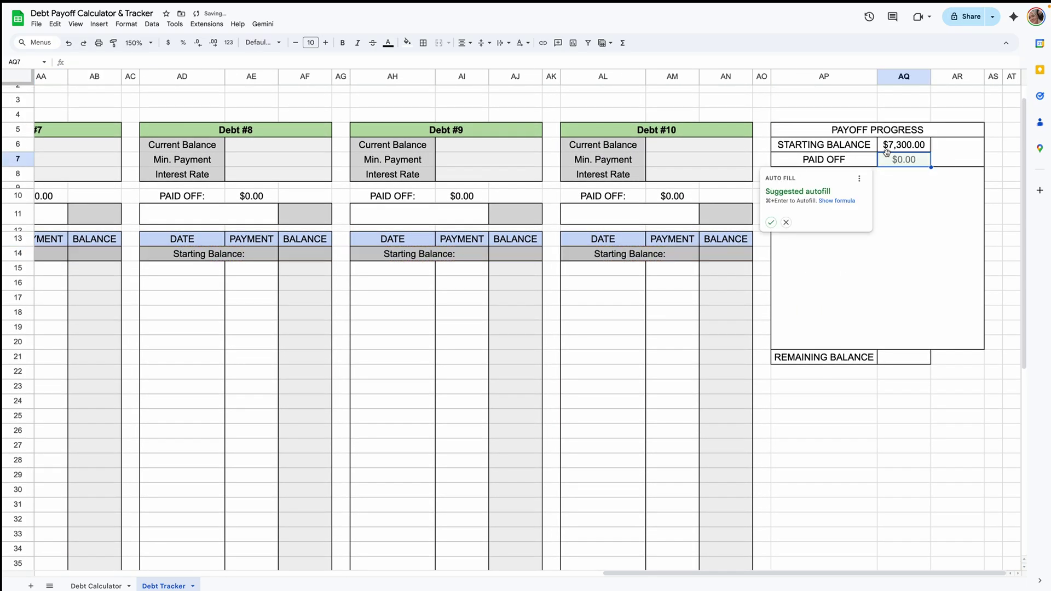
# Step: Enter =SUM(C10:AM10) in AQ7 to total all paid-off amounts
pyautogui.write('=')
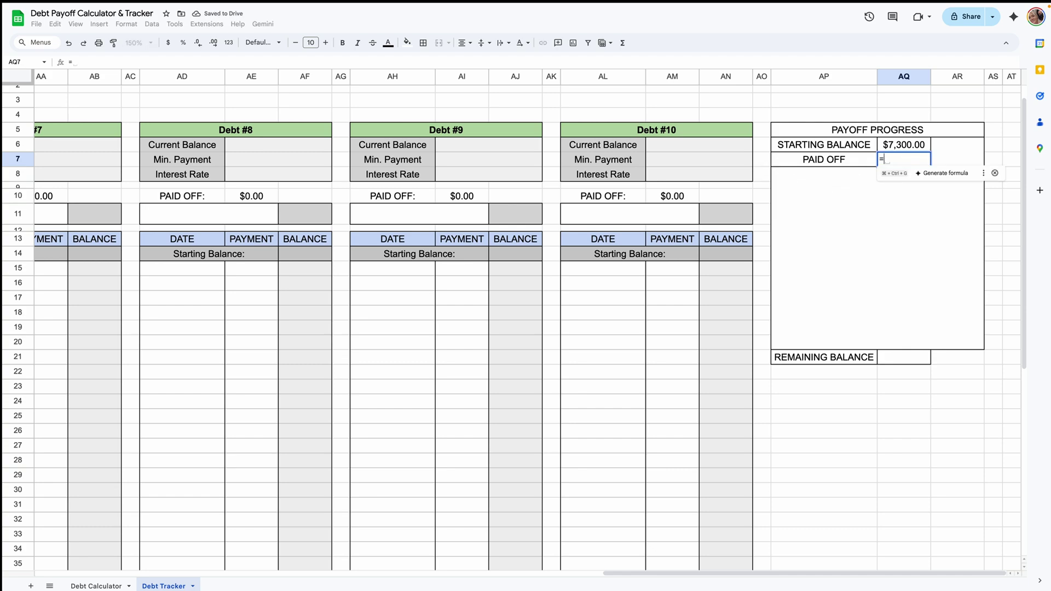
pyautogui.write('sum(')
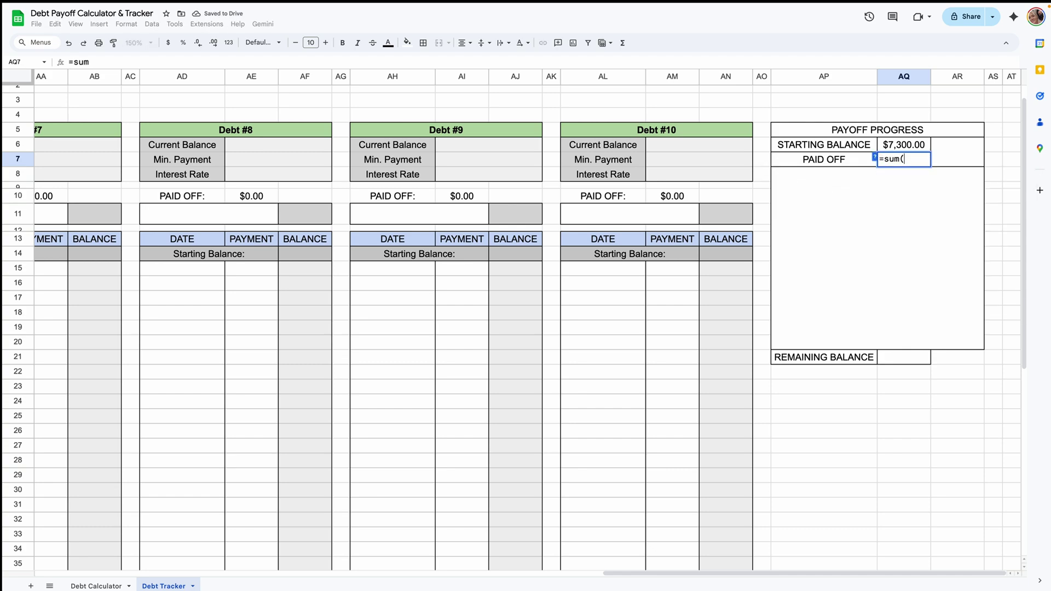
pyautogui.hscroll(-1, 689, 202)
pyautogui.moveTo(689, 202); pyautogui.dragTo(128, 195)
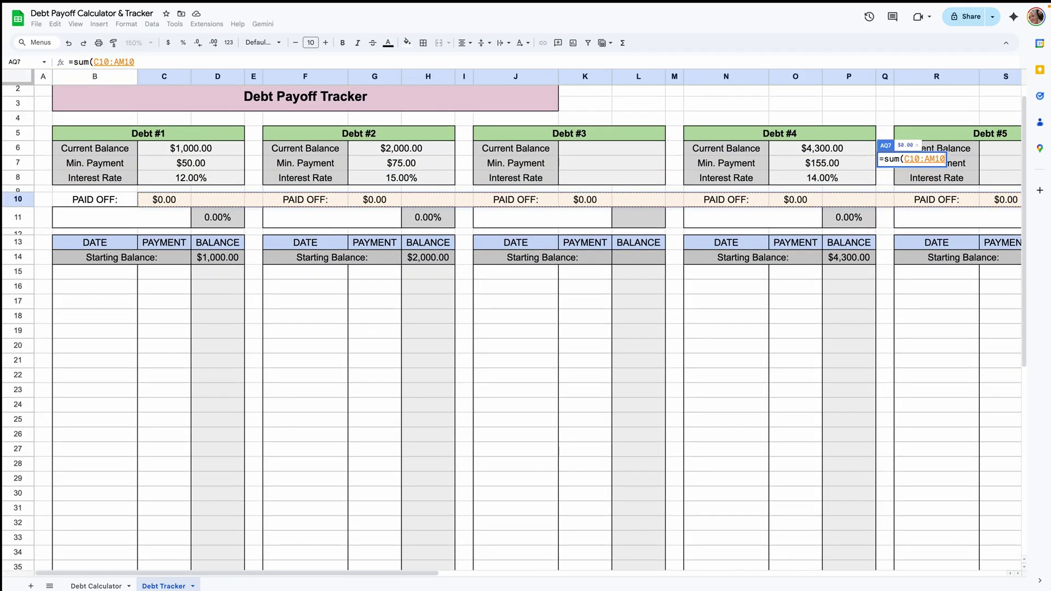
pyautogui.press('Return')
# Step: Enter =AQ7/AQ6 in the merged AR6:AR7 cell for the paid-off percentage
pyautogui.hscroll(3, 956, 162)
pyautogui.click(955, 162)
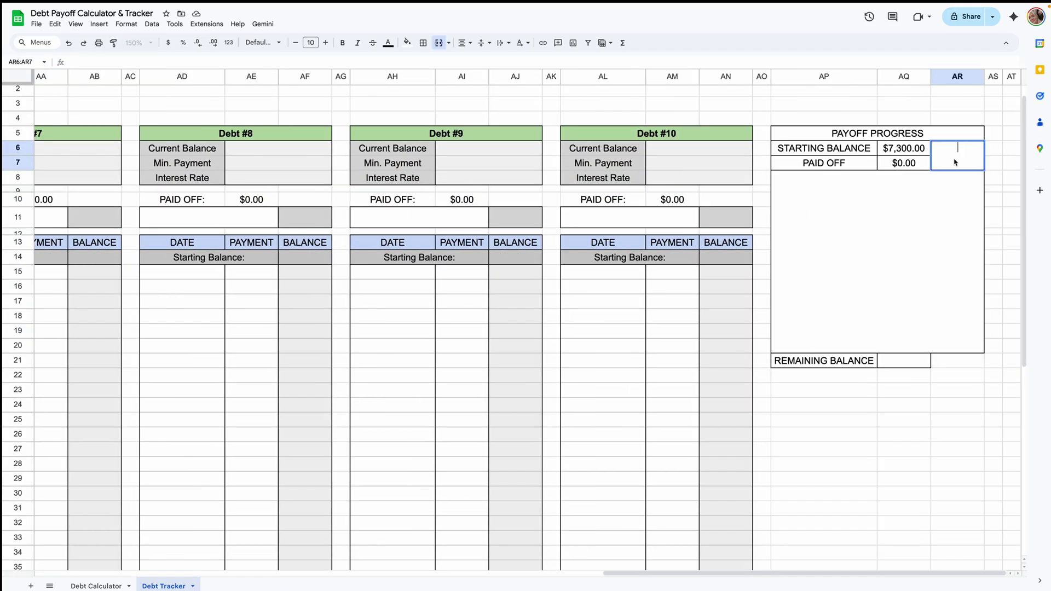
pyautogui.write('=')
pyautogui.click(892, 165)
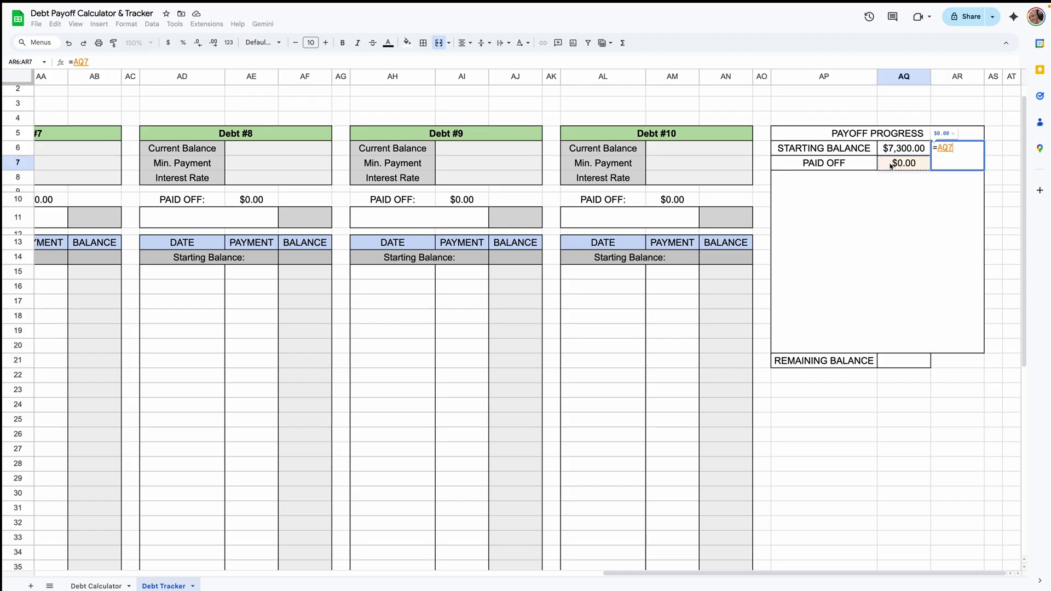
pyautogui.write('/')
pyautogui.click(894, 149)
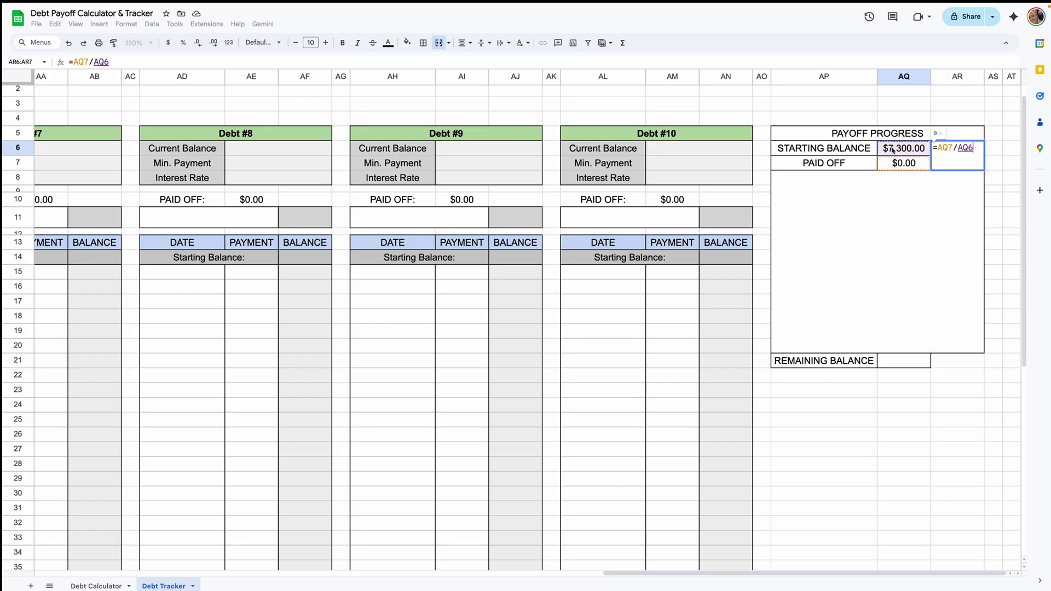
pyautogui.press('Return')
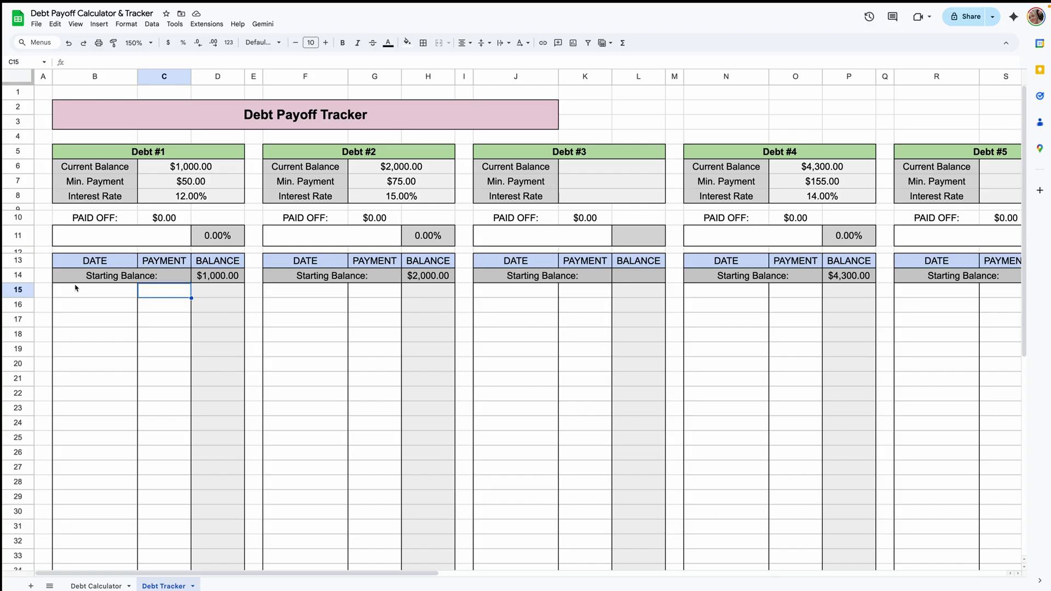
# Step: Log a $400 Debt #1 test payment dated 12/1/2025 and verify the summary formulas
pyautogui.doubleClick(77, 290)
pyautogui.click(70, 337)
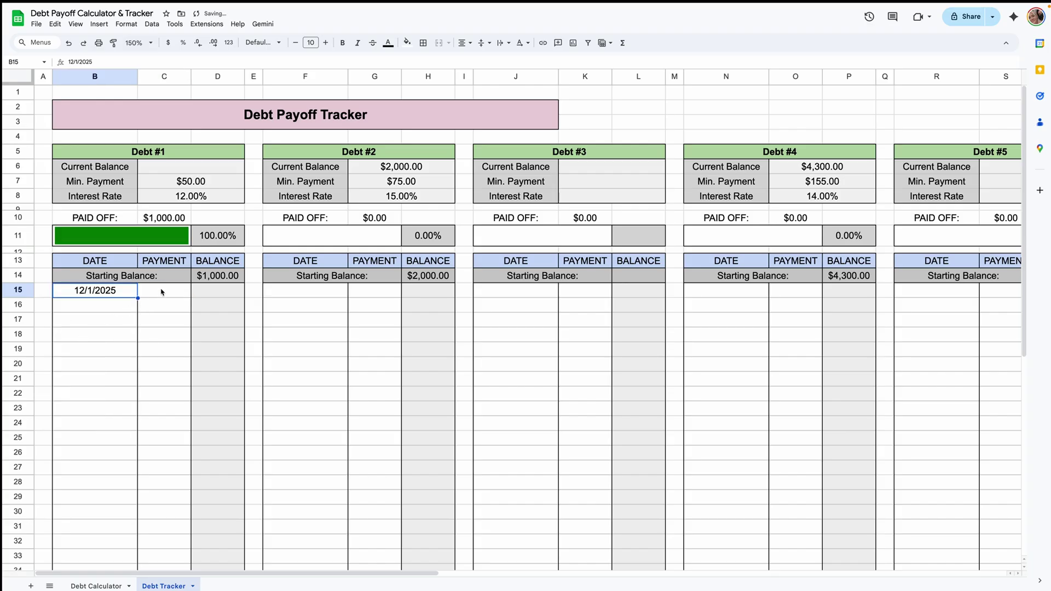
pyautogui.doubleClick(163, 290)
pyautogui.write('400')
pyautogui.press('Return')
pyautogui.hscroll(10, 691, 193)
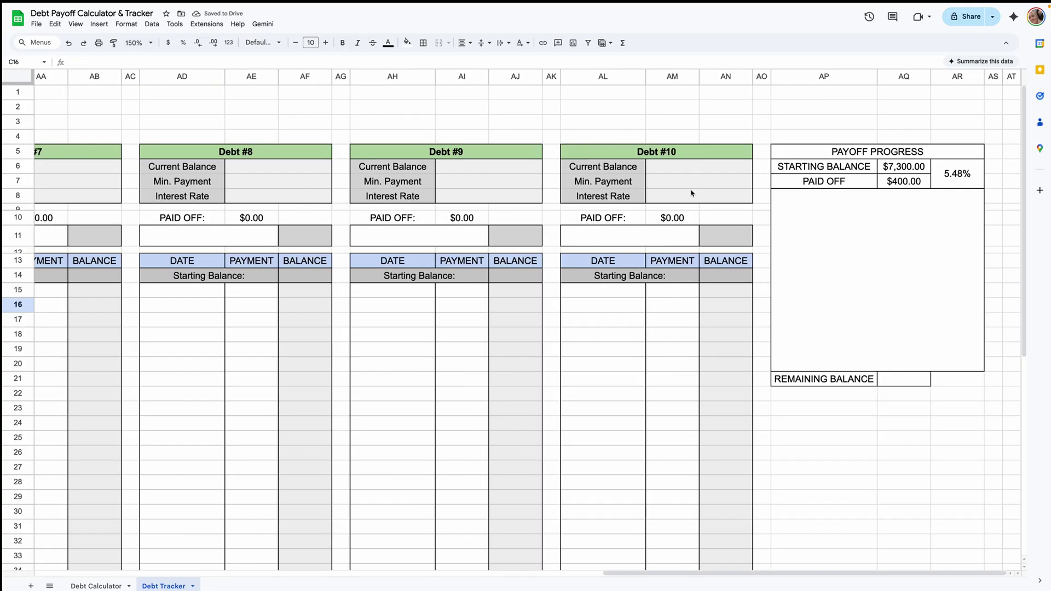
pyautogui.click(899, 183)
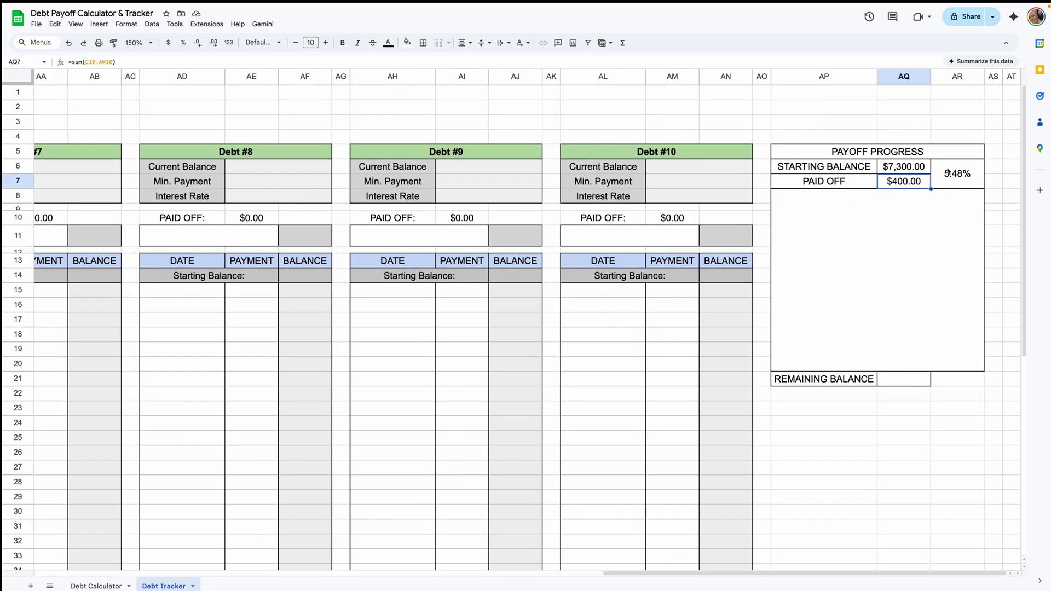
pyautogui.doubleClick(948, 173)
pyautogui.press('Escape')
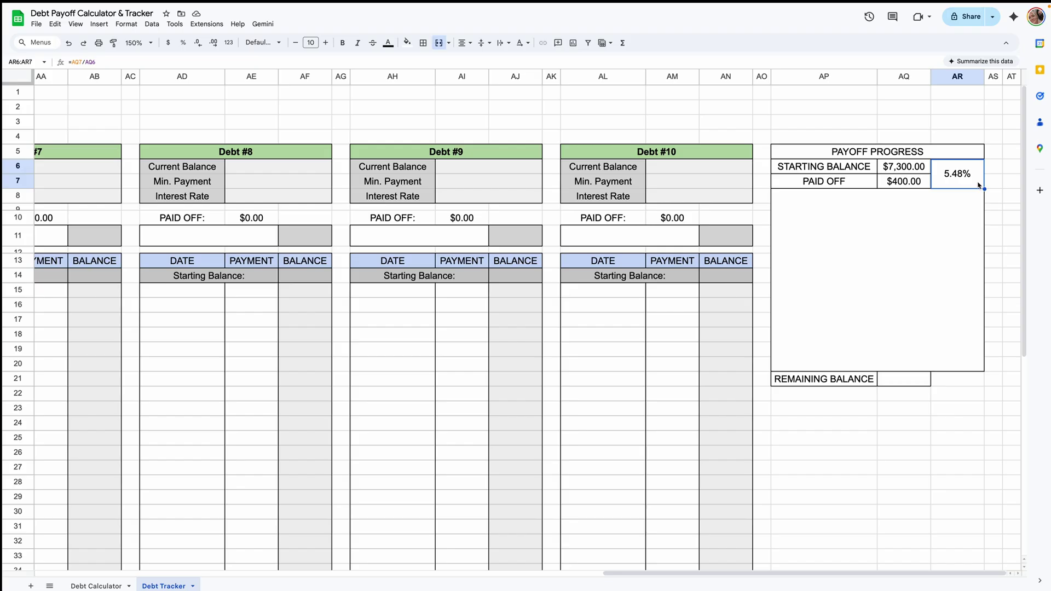
# Step: Enter =AQ6-AQ7 in AQ21 to show the remaining balance of $6,900.00
pyautogui.doubleClick(888, 382)
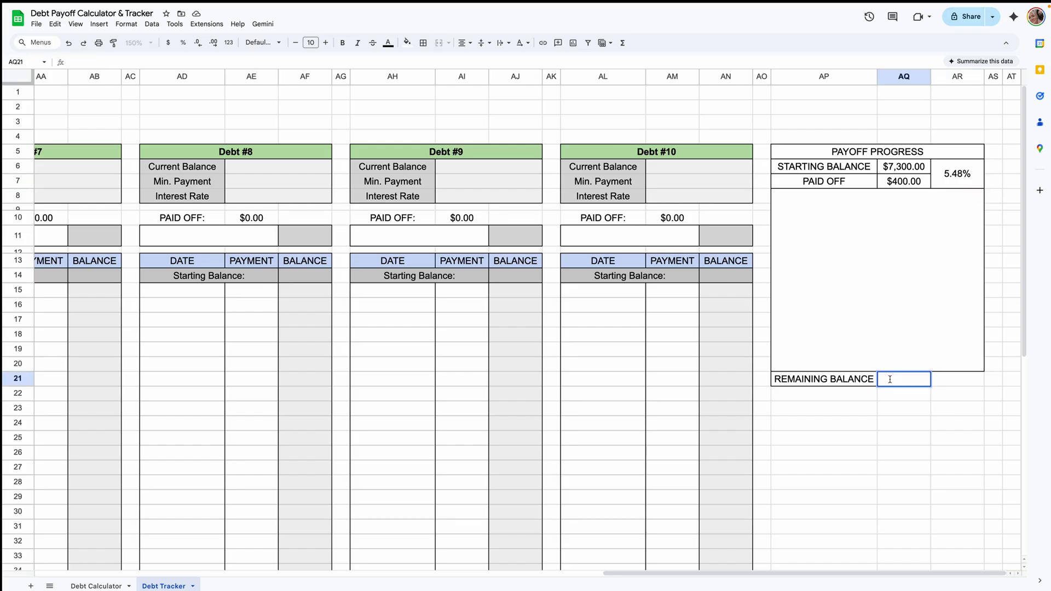
pyautogui.write('=')
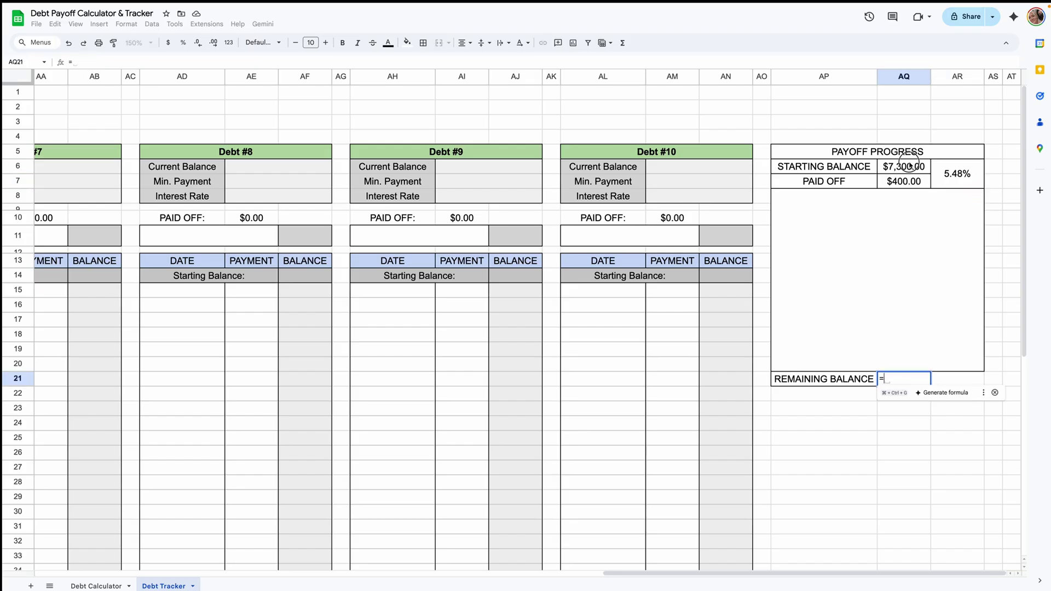
pyautogui.click(905, 169)
pyautogui.write('-')
pyautogui.click(918, 184)
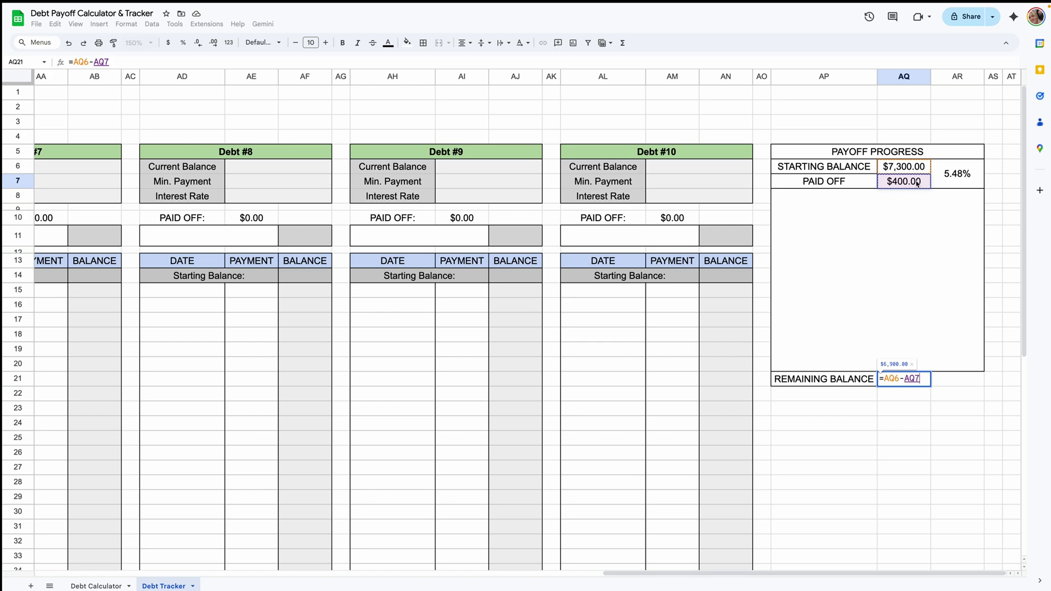
pyautogui.press('Return')
pyautogui.click(842, 171)
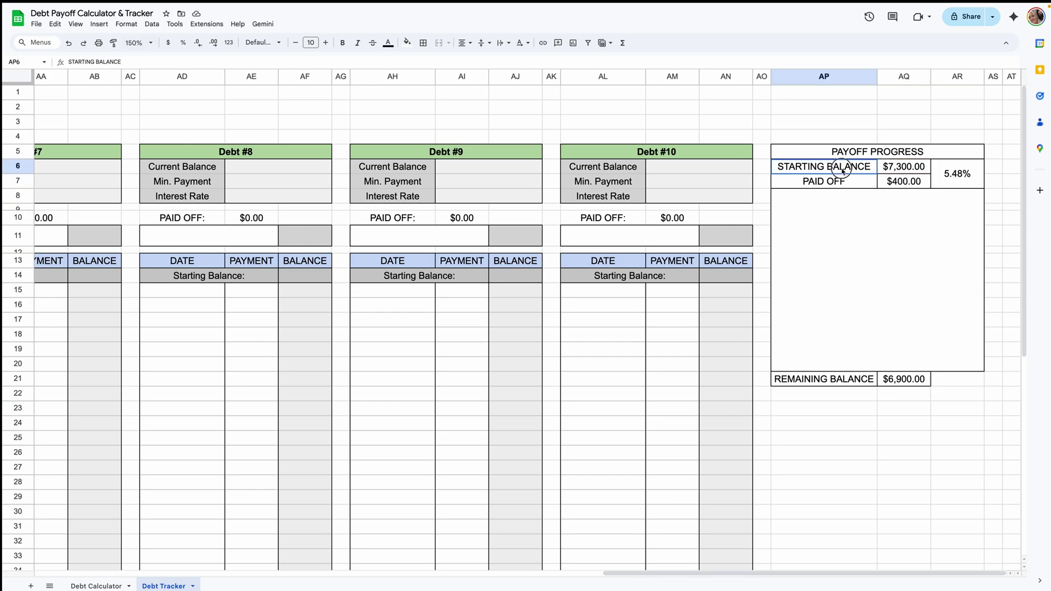
# Step: Insert a doughnut chart of the STARTING BALANCE and PAID OFF totals
pyautogui.moveTo(843, 171); pyautogui.dragTo(896, 182)
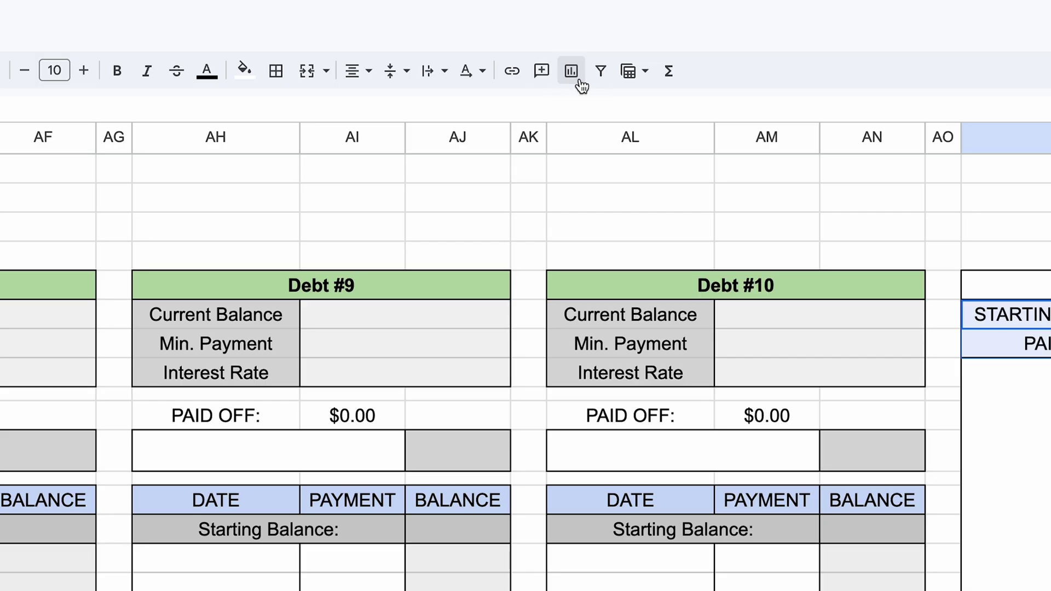
pyautogui.click(575, 76)
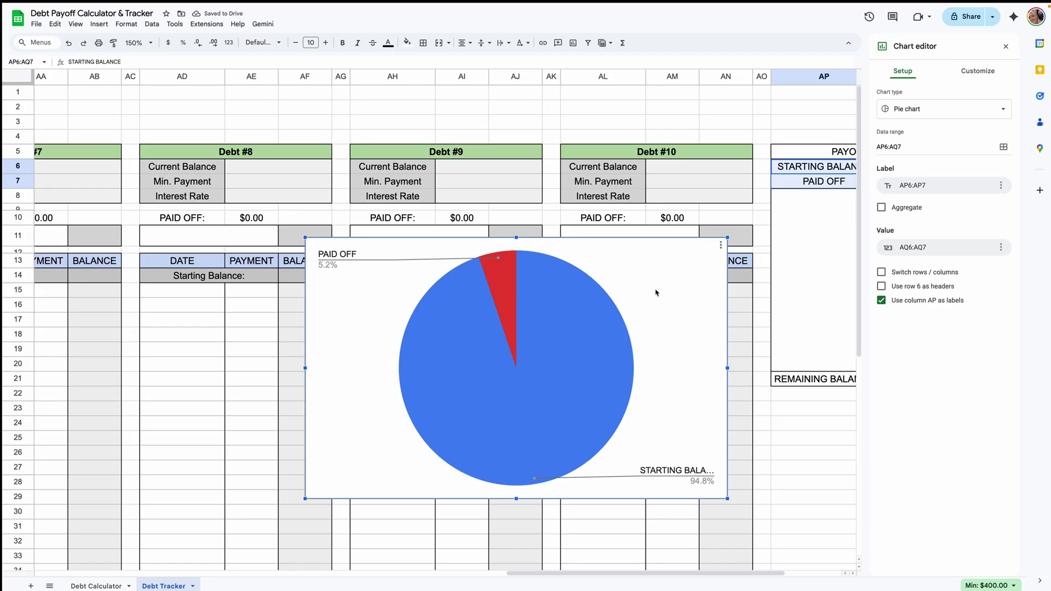
pyautogui.click(922, 113)
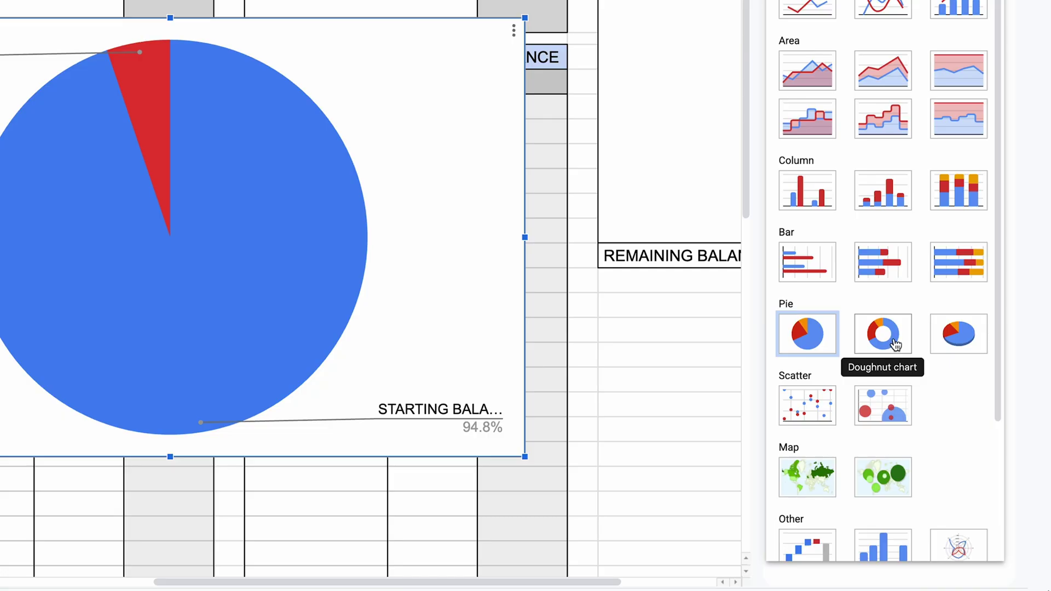
pyautogui.click(896, 344)
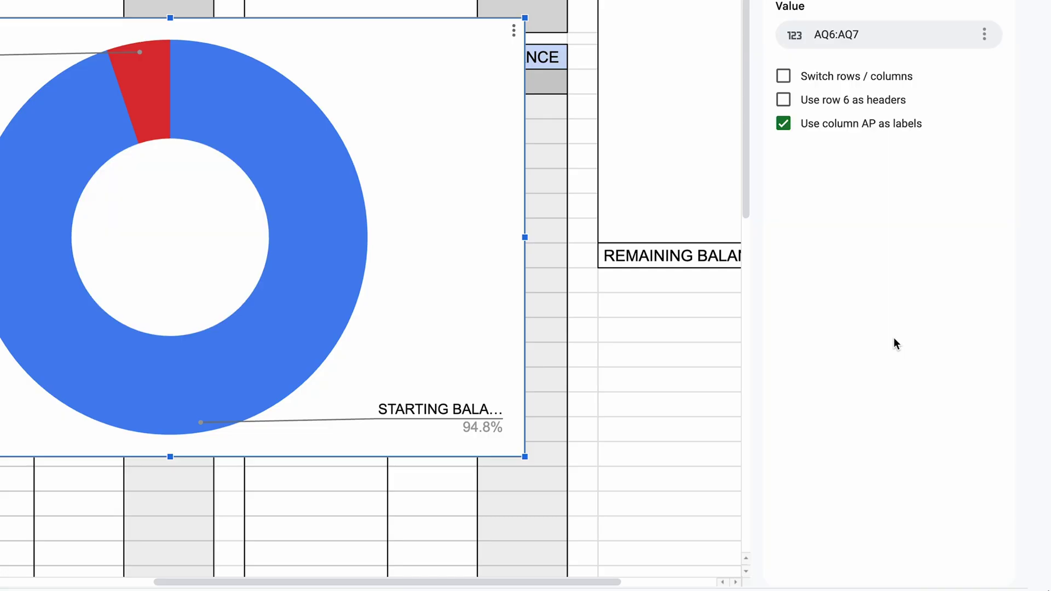
pyautogui.click(978, 71)
# Step: Set the chart's background colour and border colour to None
pyautogui.click(903, 98)
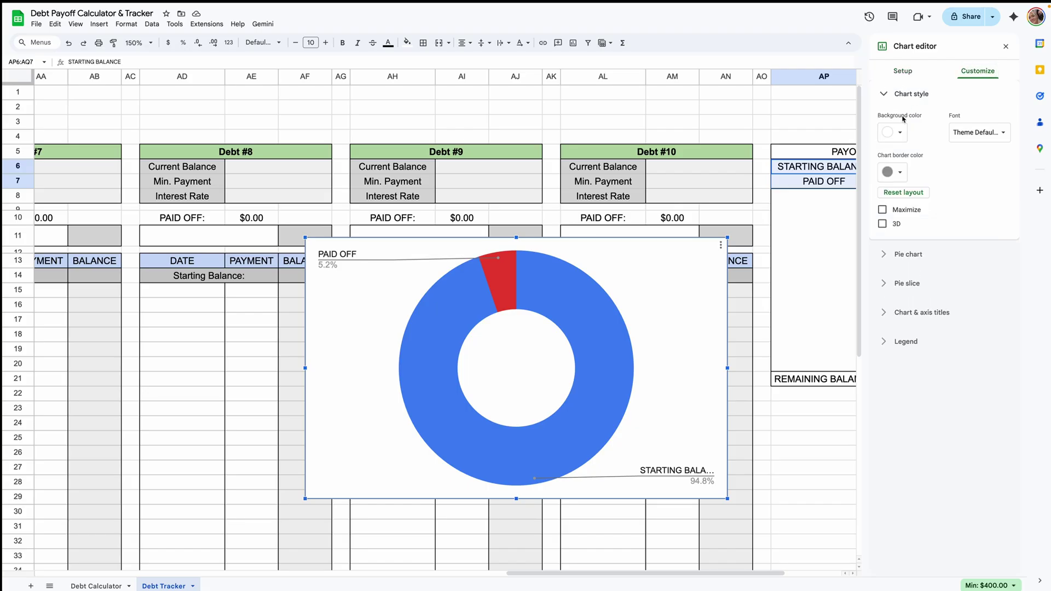
pyautogui.click(895, 143)
pyautogui.click(901, 155)
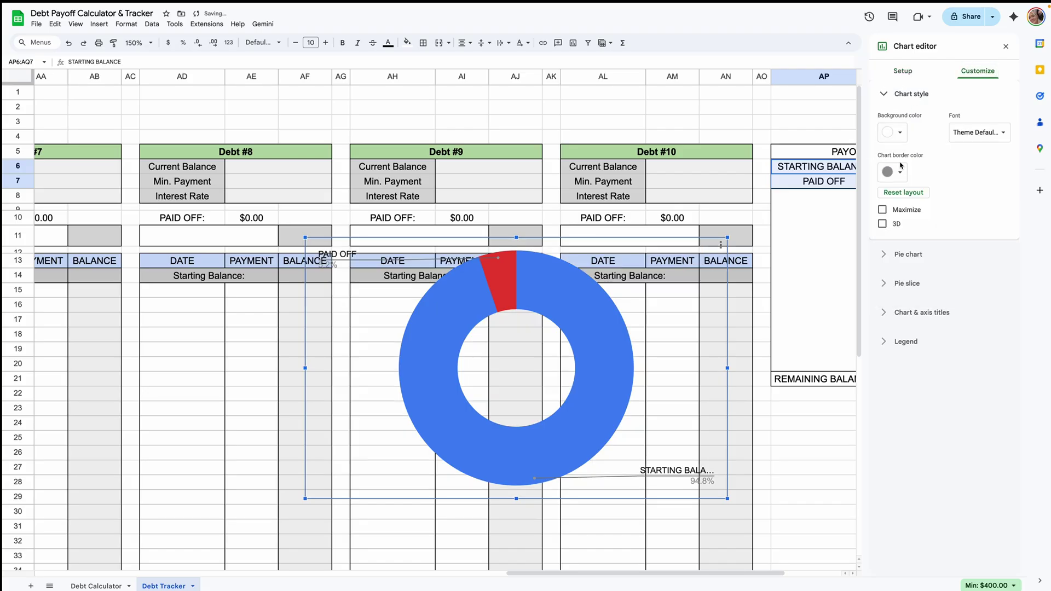
pyautogui.click(901, 173)
pyautogui.click(911, 196)
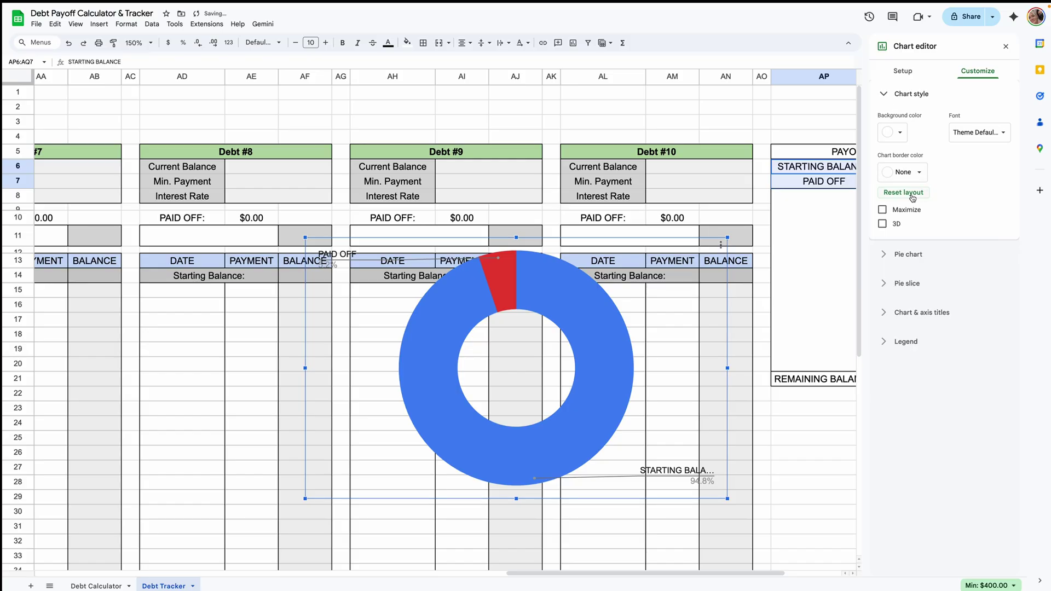
# Step: Colour the STARTING BALANCE slice dark pink and the PAID OFF slice dark green
pyautogui.click(907, 283)
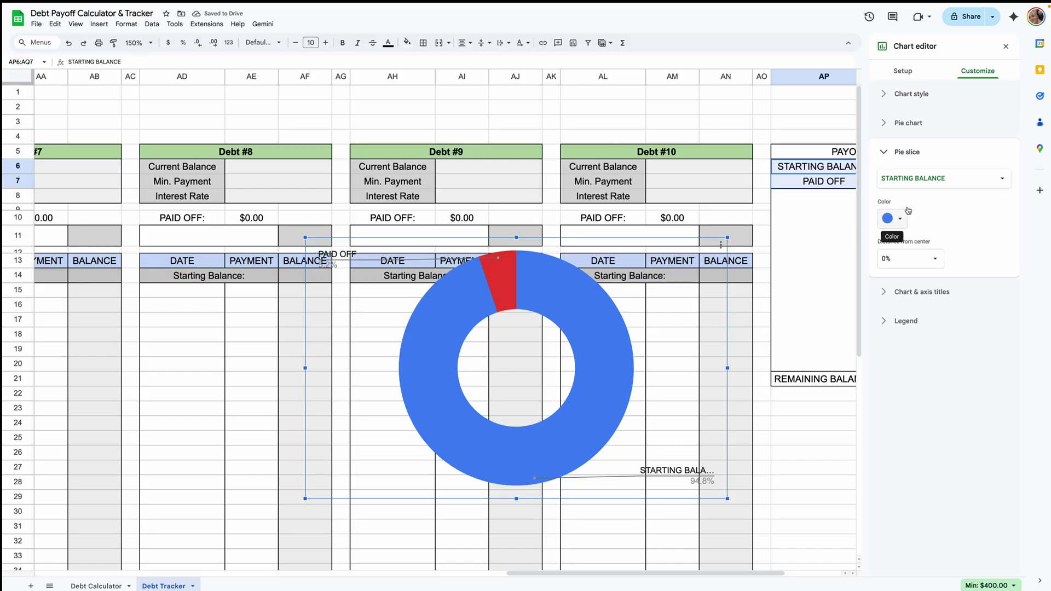
pyautogui.click(903, 223)
pyautogui.click(899, 287)
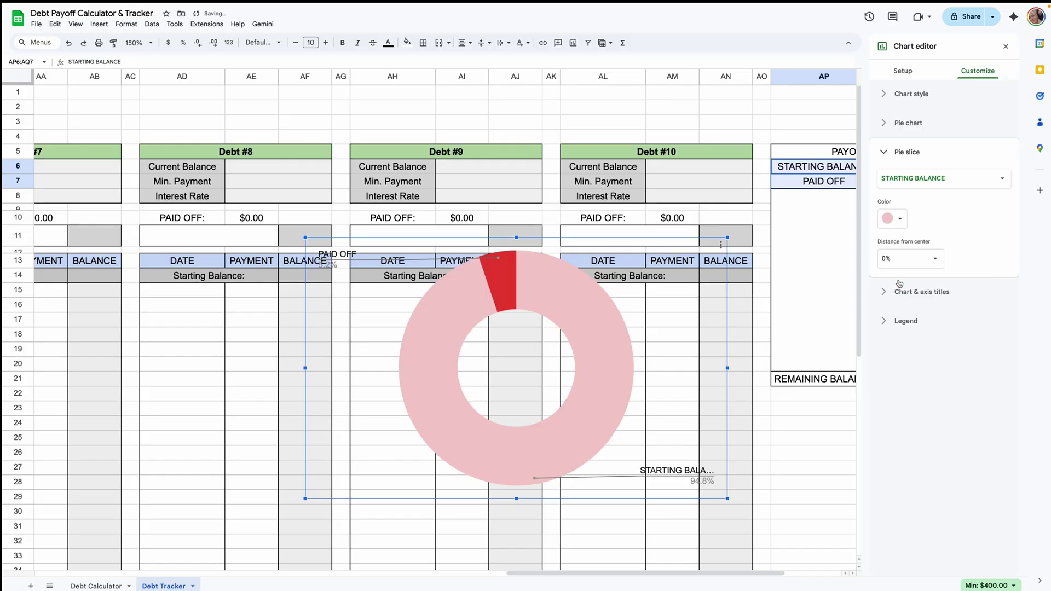
pyautogui.click(900, 219)
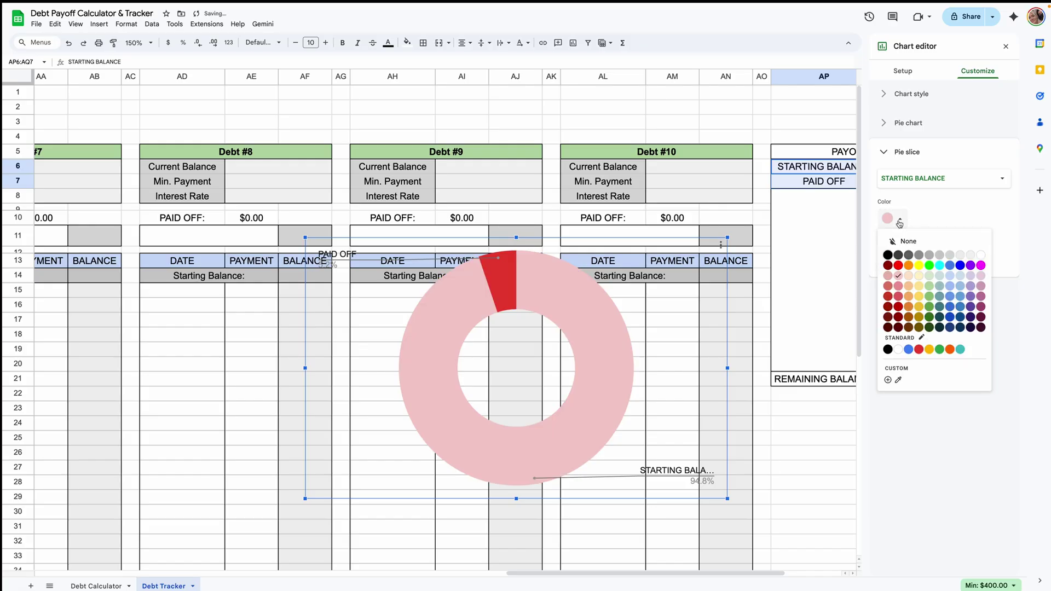
pyautogui.click(898, 286)
pyautogui.click(931, 179)
pyautogui.click(923, 193)
pyautogui.click(899, 219)
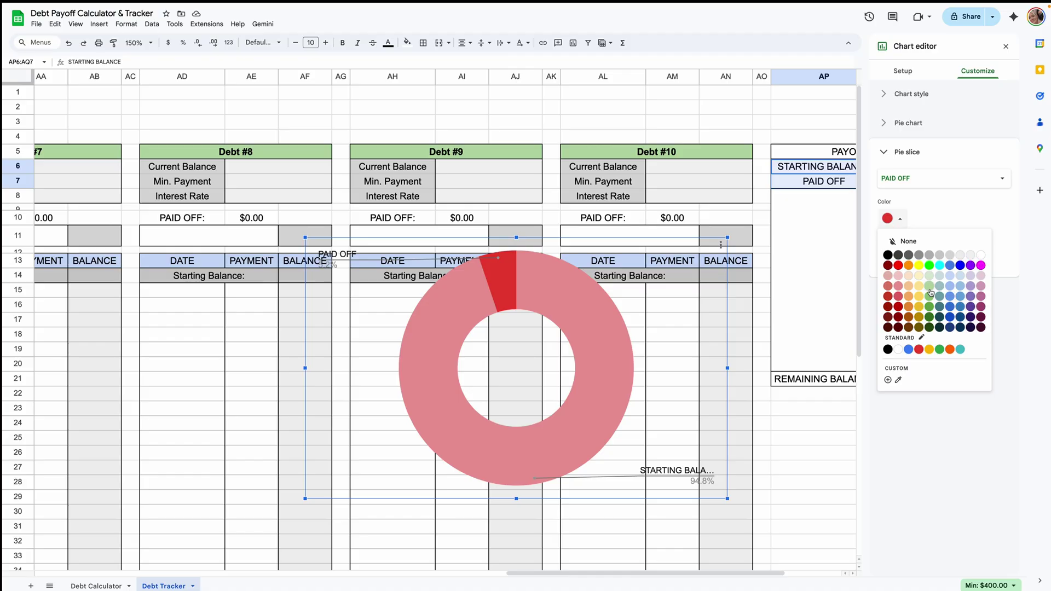
pyautogui.click(929, 296)
pyautogui.click(898, 219)
pyautogui.click(931, 307)
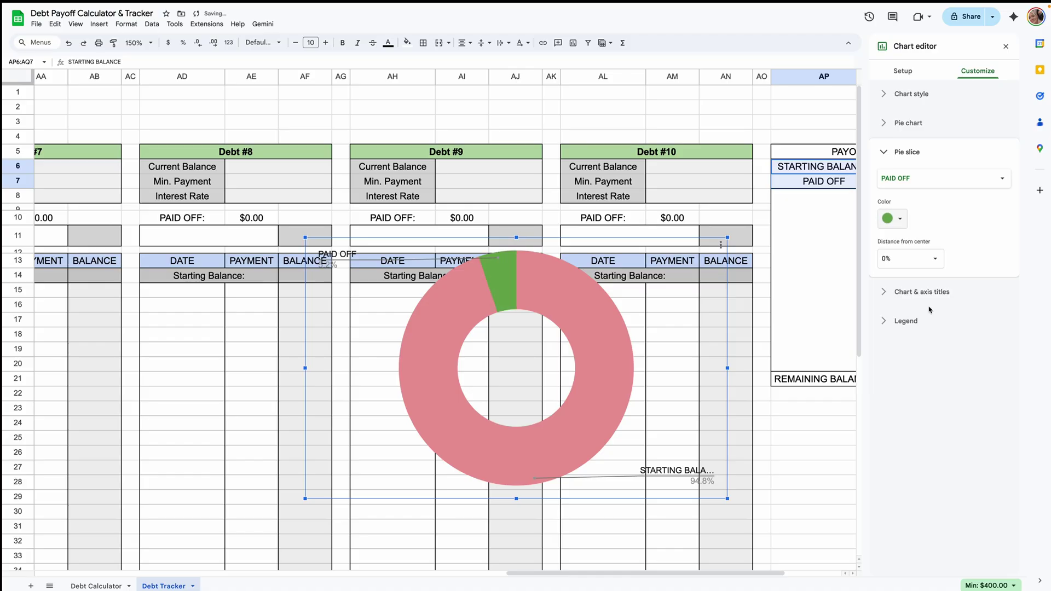
# Step: Move and resize the donut chart to fit inside the PAYOFF PROGRESS box
pyautogui.click(1006, 46)
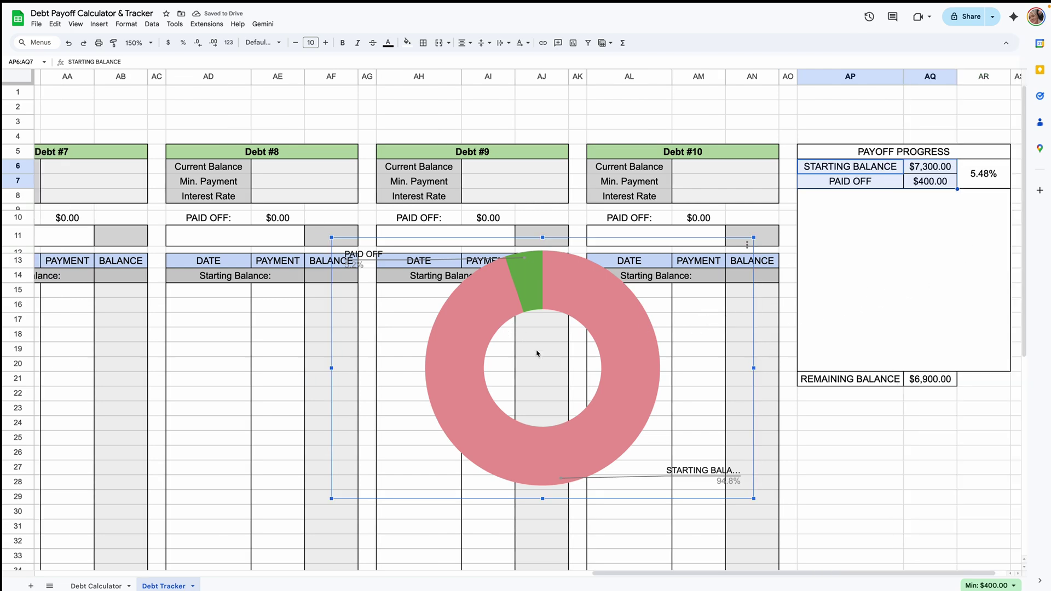
pyautogui.moveTo(543, 355); pyautogui.dragTo(821, 301)
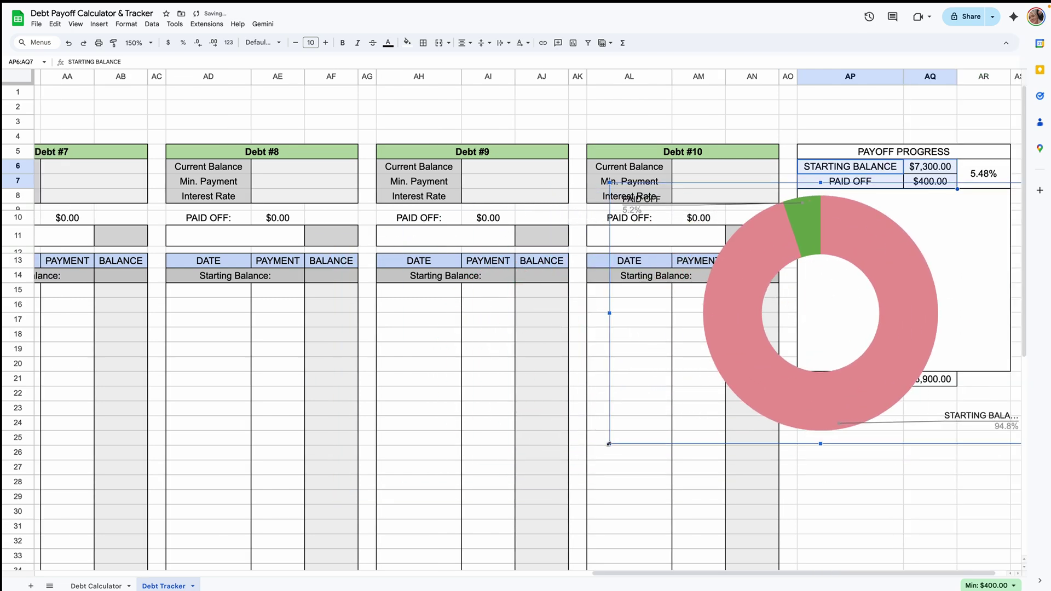
pyautogui.moveTo(609, 444); pyautogui.dragTo(811, 322)
pyautogui.moveTo(924, 266); pyautogui.dragTo(910, 292)
# Step: Set the donut chart's legend position to None
pyautogui.doubleClick(828, 240)
pyautogui.click(978, 70)
pyautogui.click(908, 210)
pyautogui.click(929, 254)
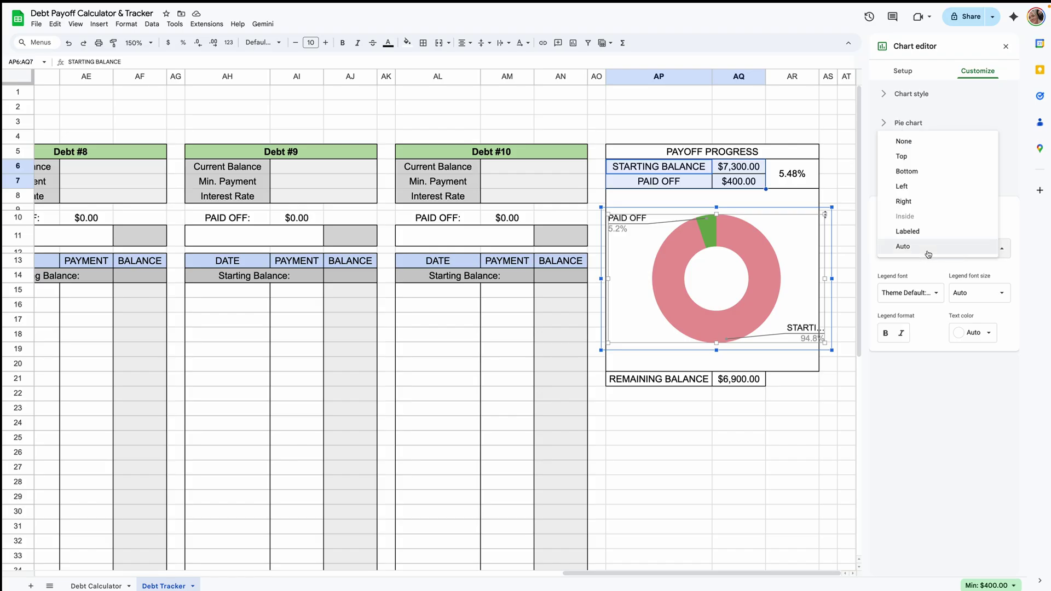
pyautogui.click(919, 141)
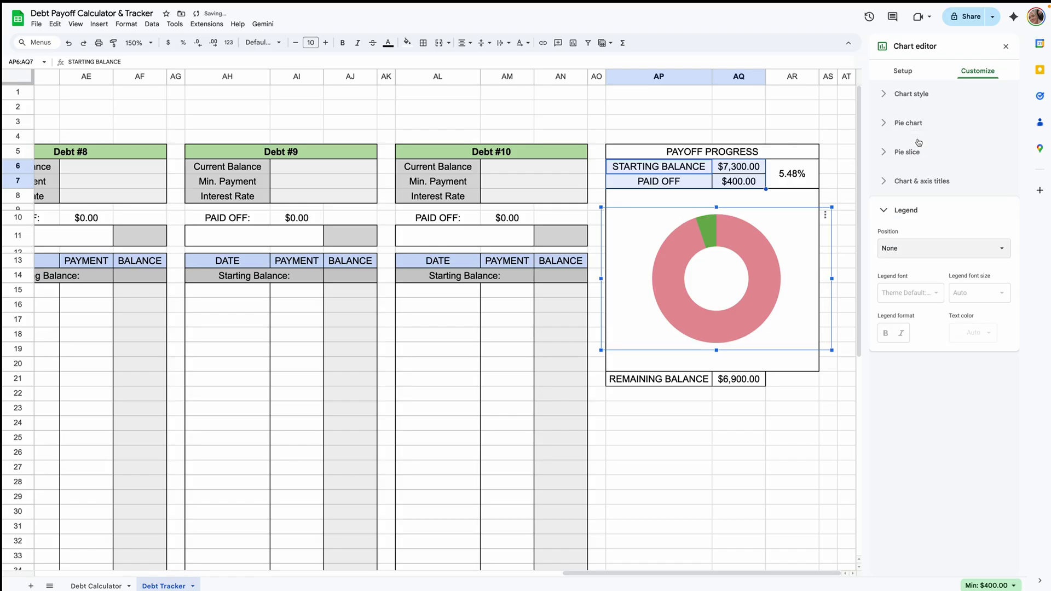
pyautogui.click(1008, 47)
pyautogui.click(931, 424)
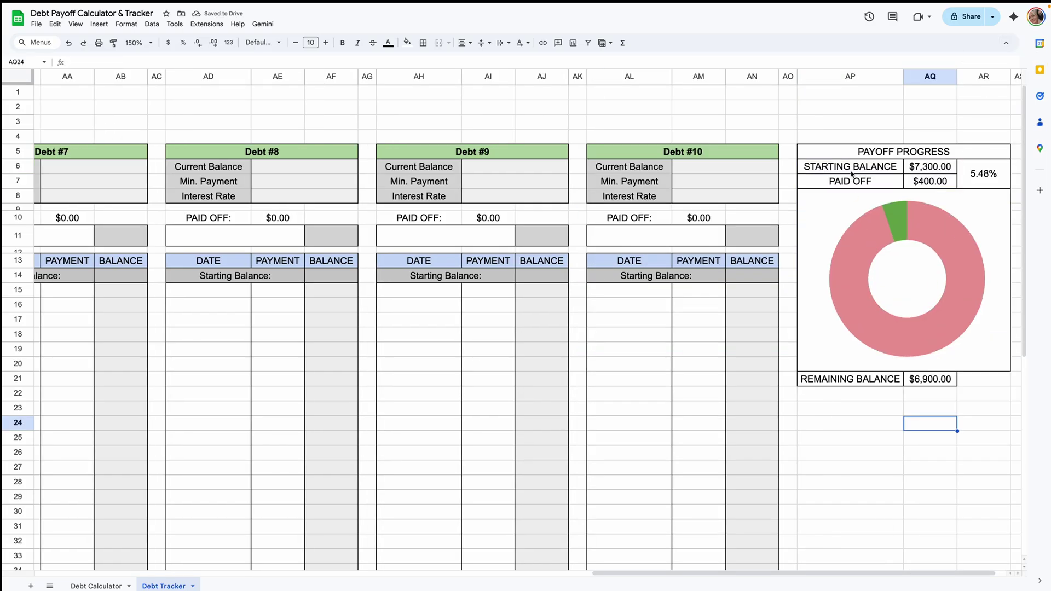
# Step: Fill AP6 red, AP7 green, and the percentage cells AR6:AR7 light grey
pyautogui.click(867, 168)
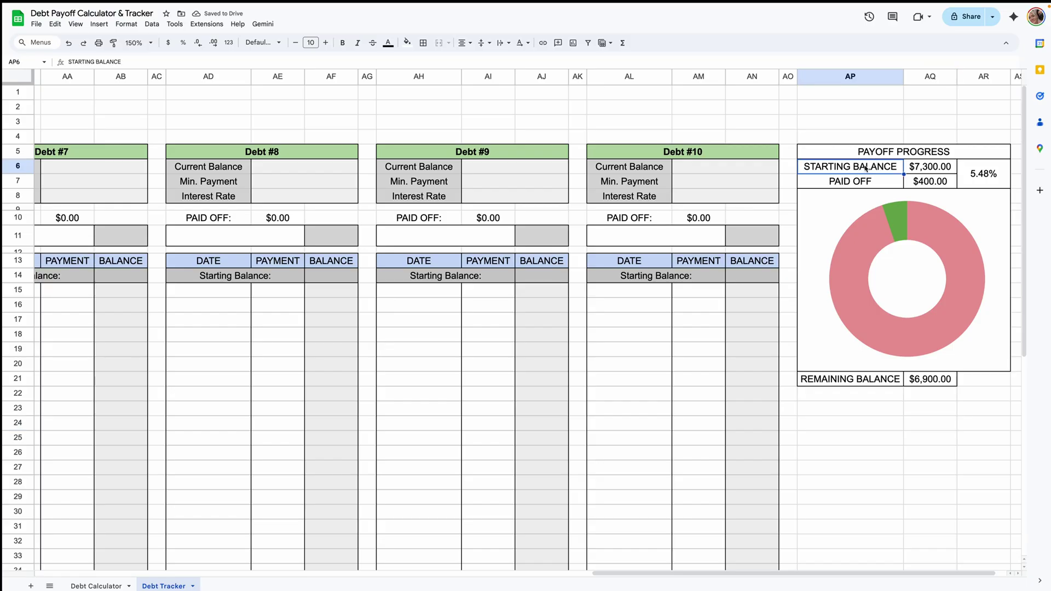
pyautogui.click(409, 42)
pyautogui.click(419, 112)
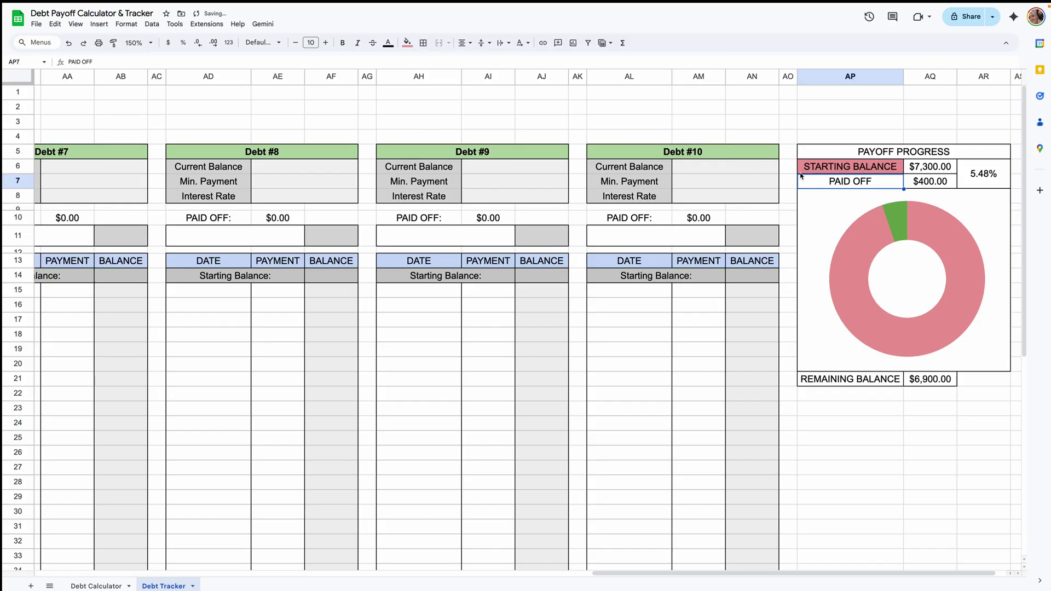
pyautogui.click(984, 174)
pyautogui.click(409, 42)
pyautogui.click(466, 100)
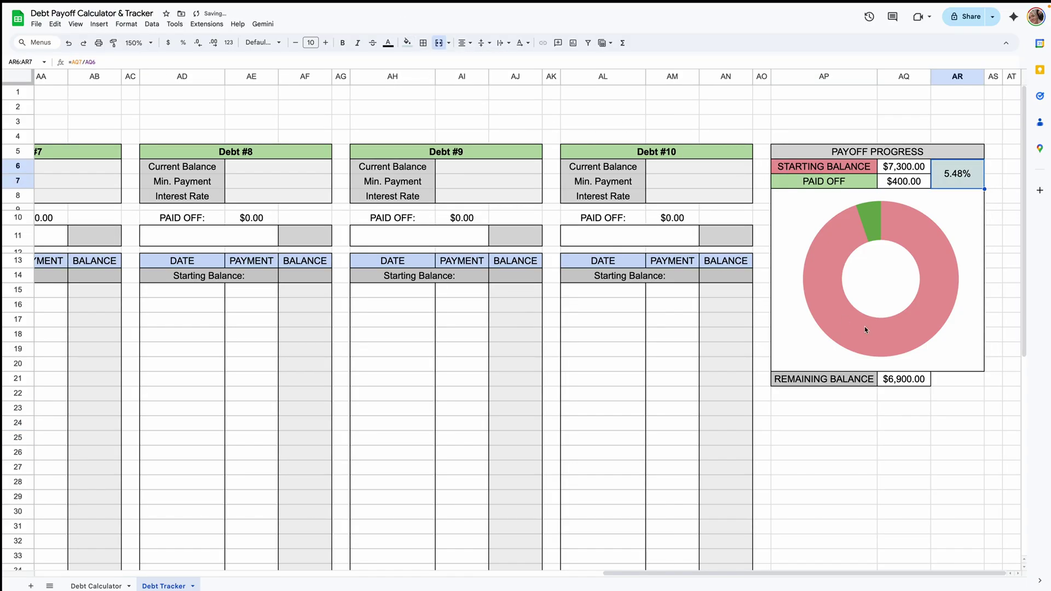
# Step: Set Debt #1's second payment date to 12/8/2025
pyautogui.click(791, 347)
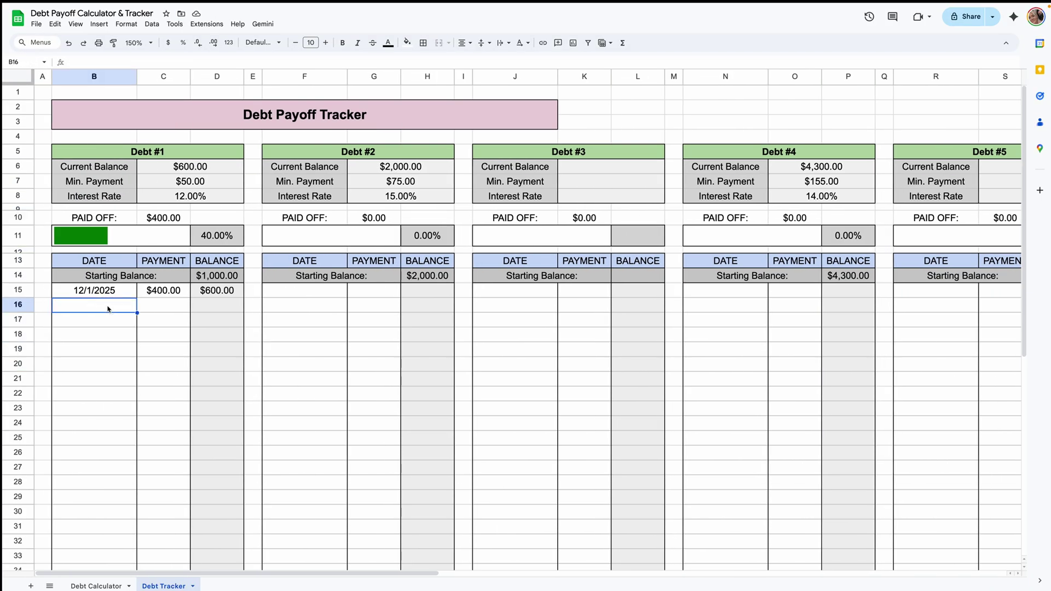
pyautogui.doubleClick(93, 305)
pyautogui.click(64, 366)
# Step: Enter $500 as Debt #1's 12/8/2025 payment
pyautogui.click(156, 305)
pyautogui.write('500')
pyautogui.press('Return')
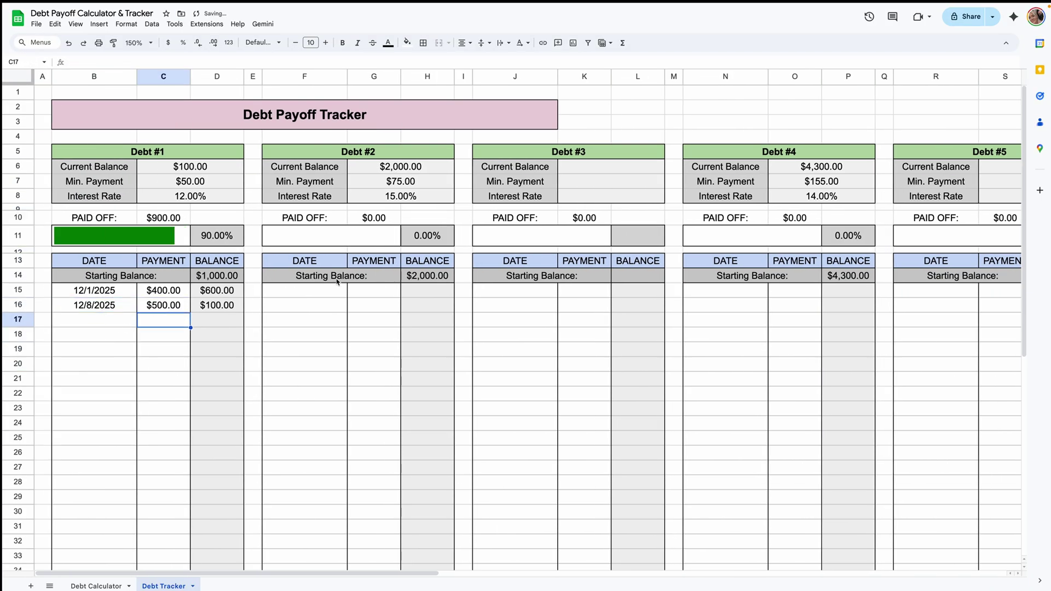
# Step: Log Debt #2 payments of $100 on 12/1/2025 and $40 on 12/8/2025
pyautogui.click(327, 297)
pyautogui.doubleClick(325, 294)
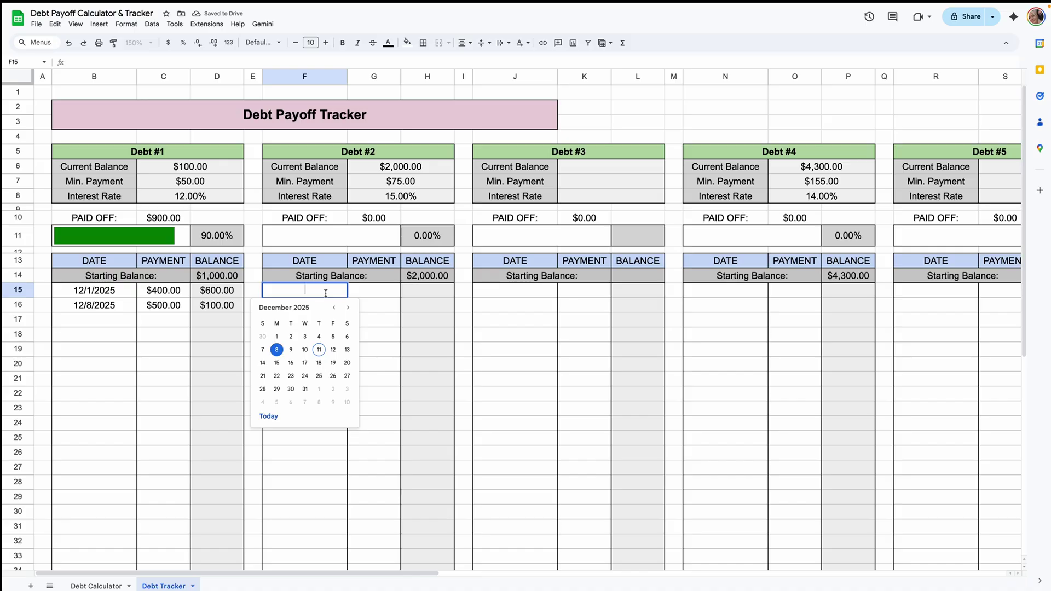
pyautogui.click(276, 336)
pyautogui.click(372, 290)
pyautogui.write('100')
pyautogui.doubleClick(314, 302)
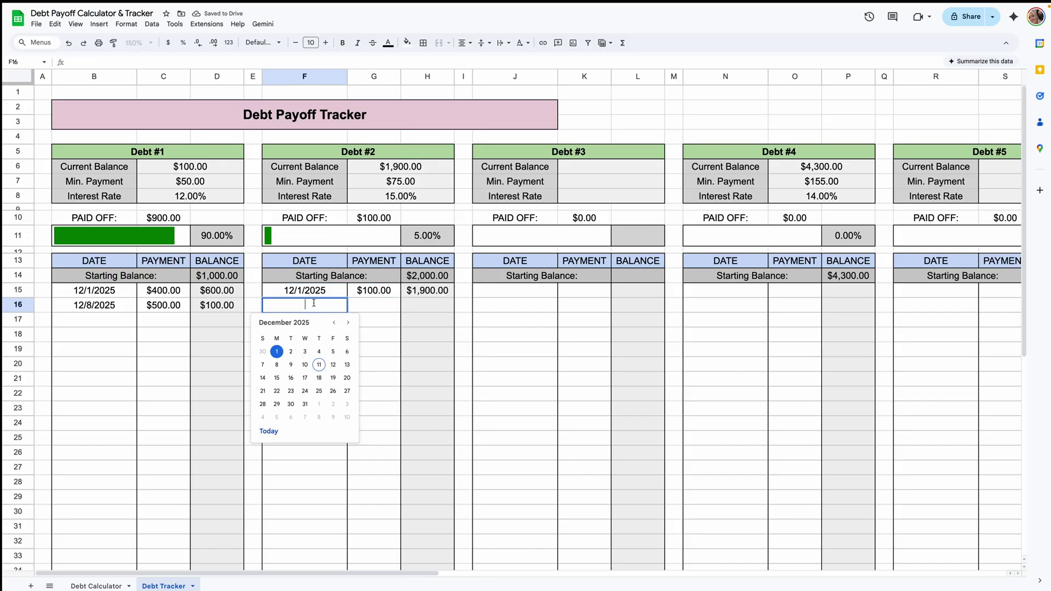
pyautogui.click(277, 365)
pyautogui.click(382, 305)
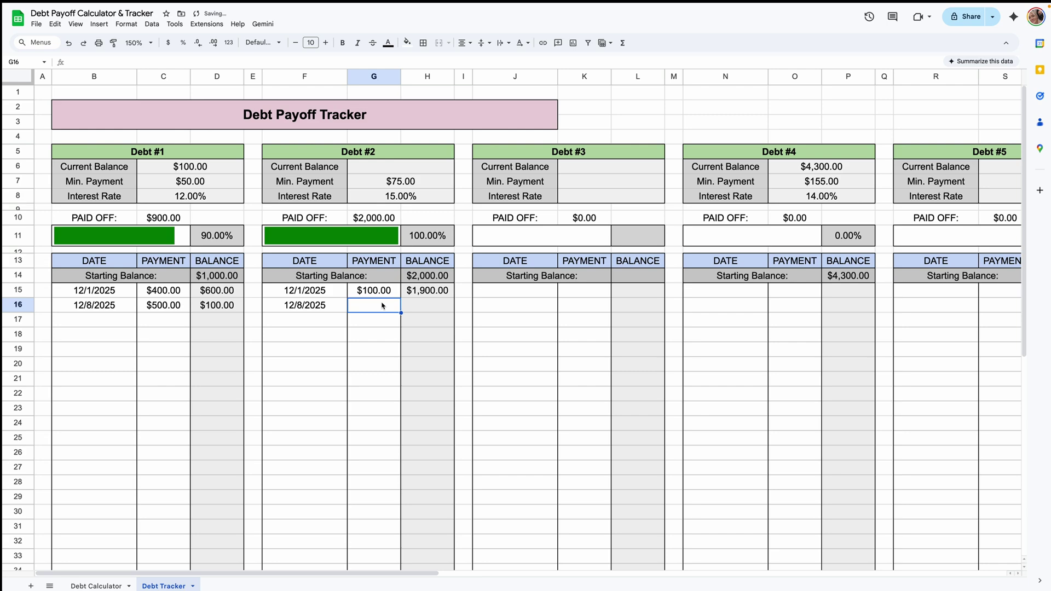
pyautogui.write('40')
pyautogui.press('Return')
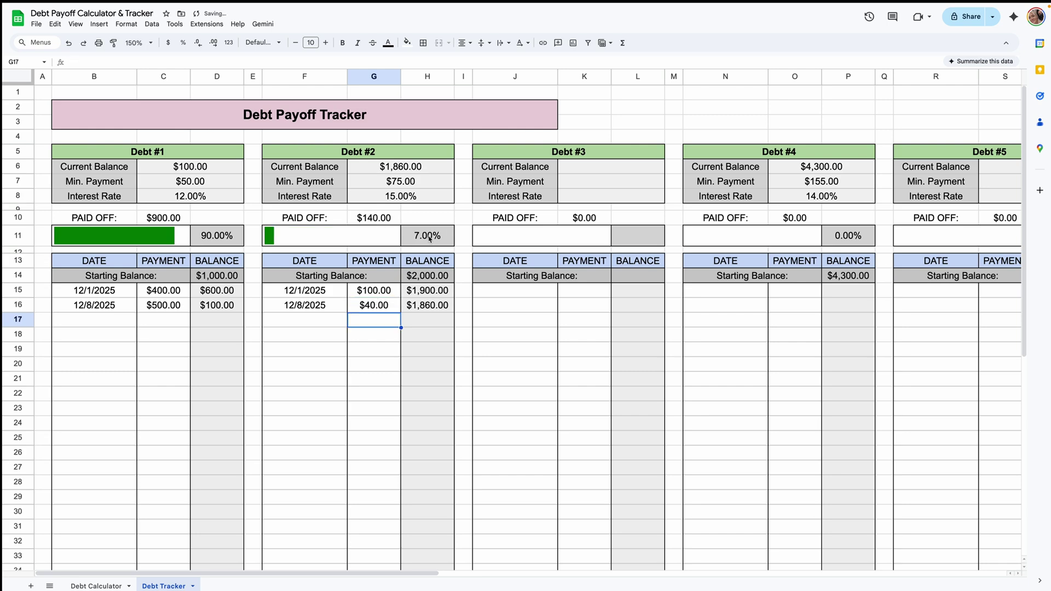
# Step: Check the H11 paid-off percentage, then hide the sheet's gridlines
pyautogui.click(430, 239)
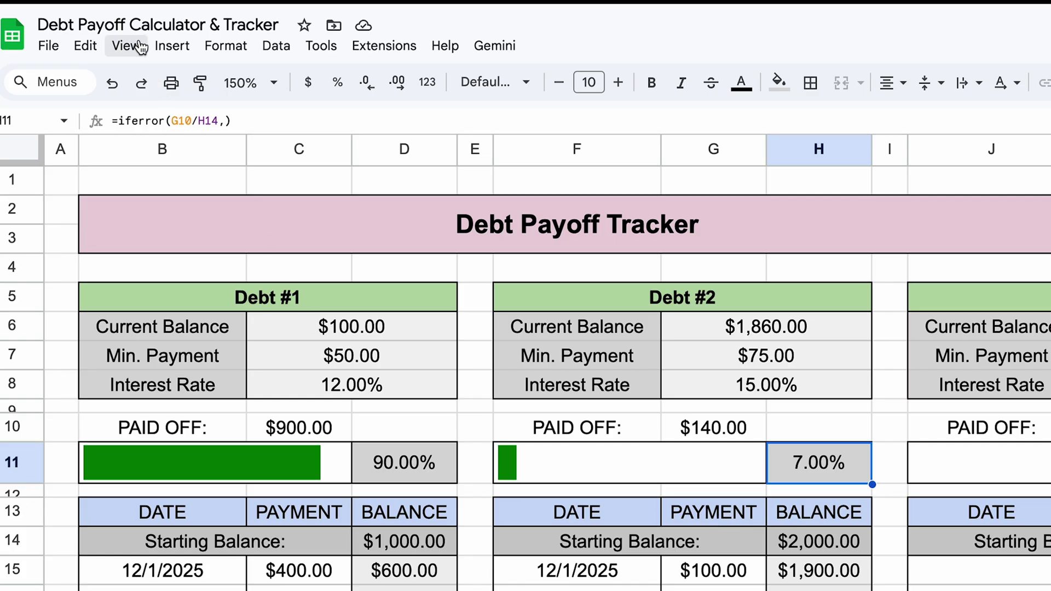
pyautogui.click(76, 24)
pyautogui.moveTo(158, 80)
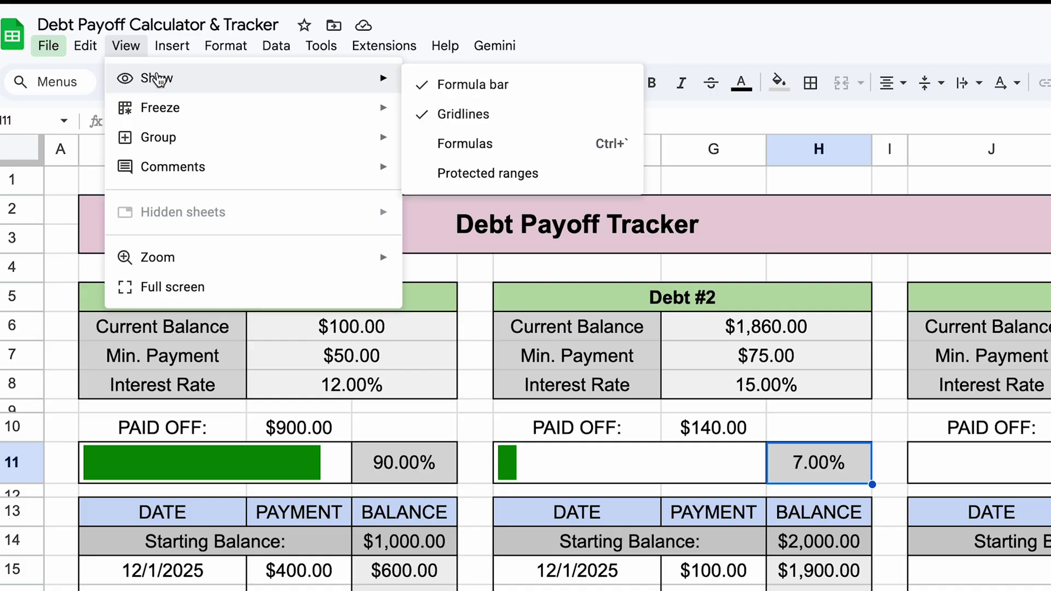
pyautogui.click(521, 116)
pyautogui.click(475, 428)
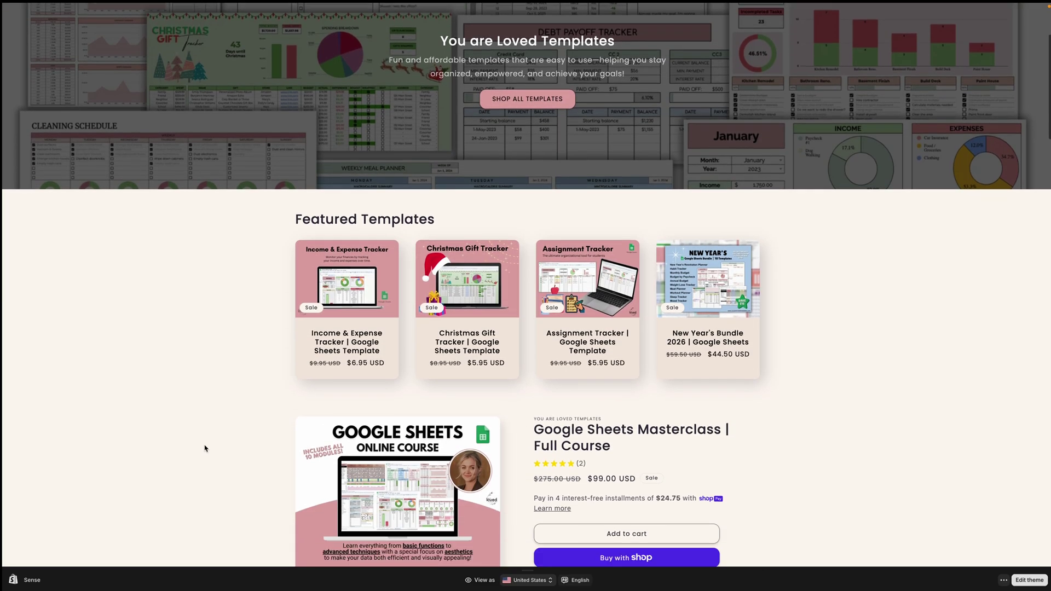
pyautogui.scroll(-3, 204, 446)
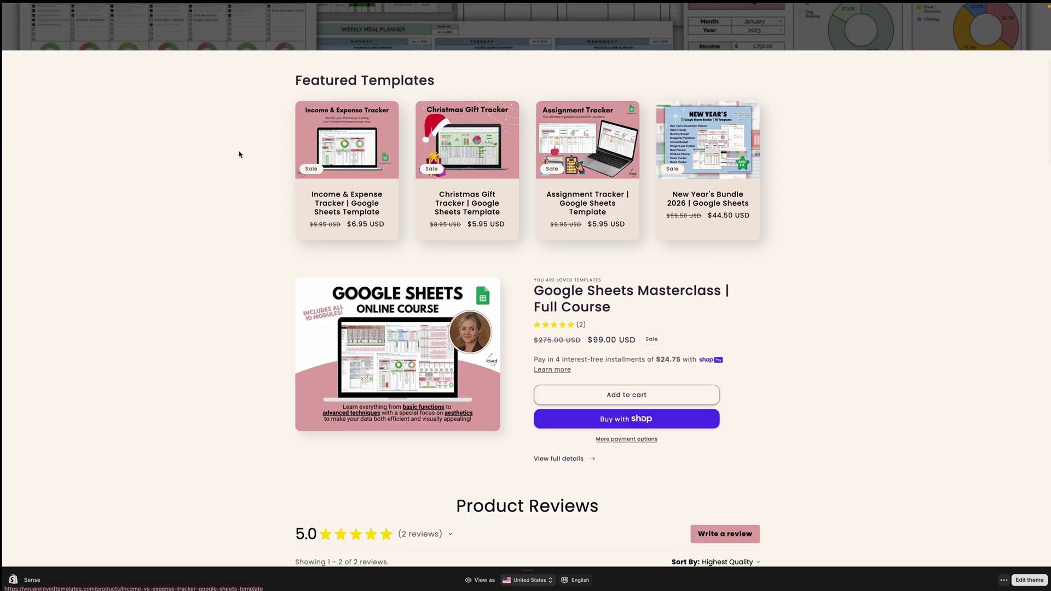
pyautogui.scroll(-1, 239, 258)
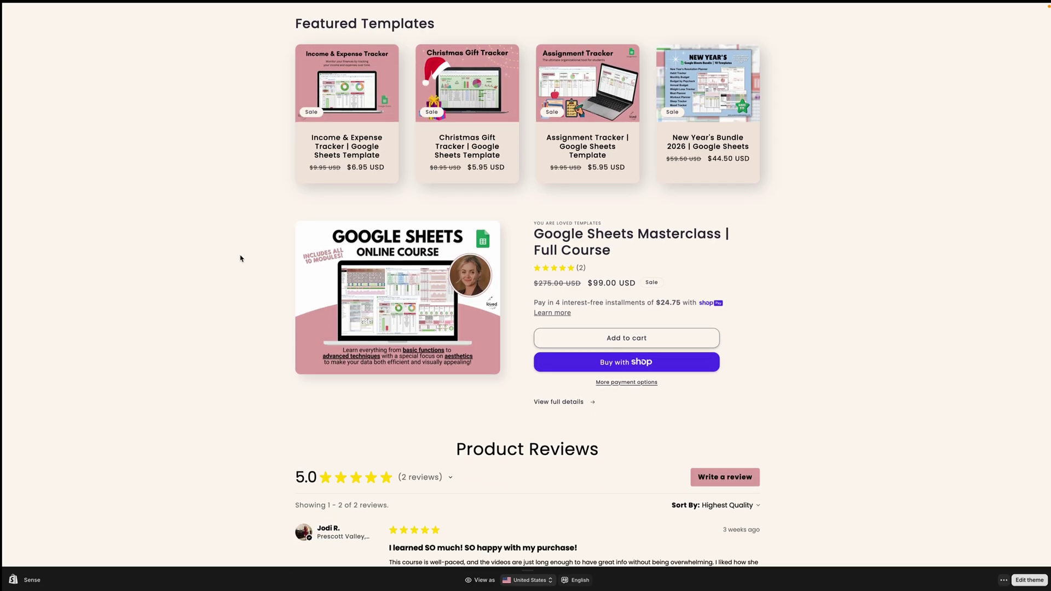